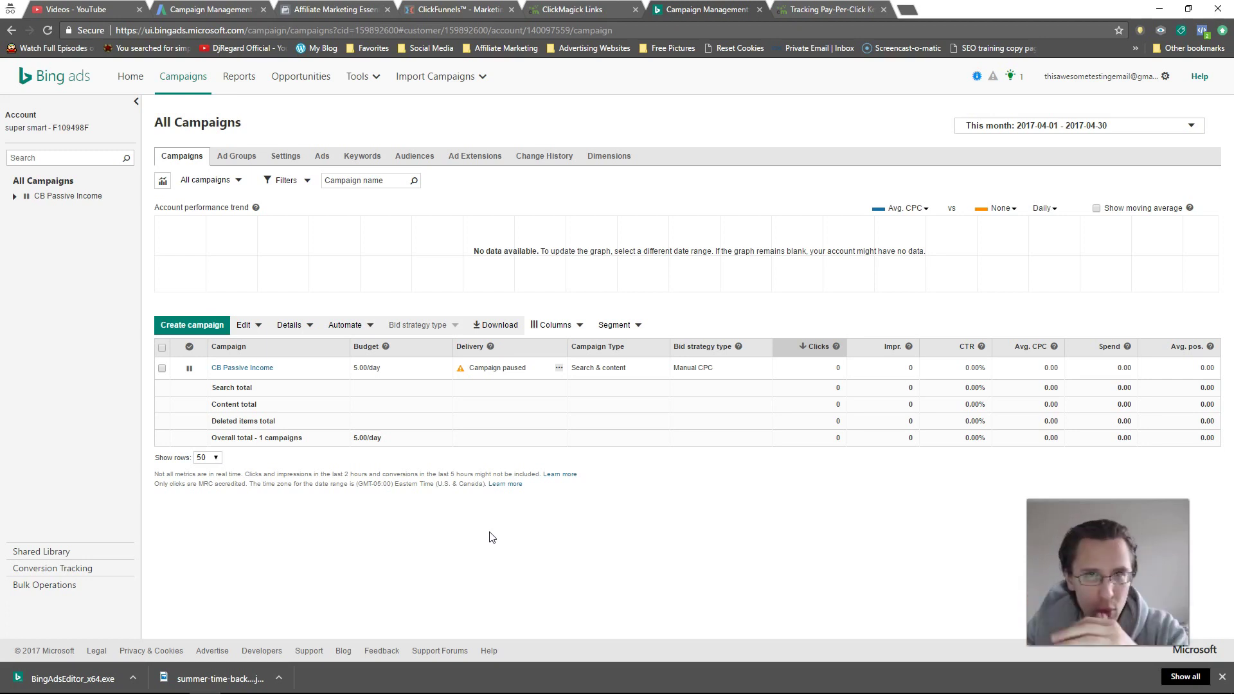
Step: Open the CB Passive Income campaign from the campaigns list
click(484, 531)
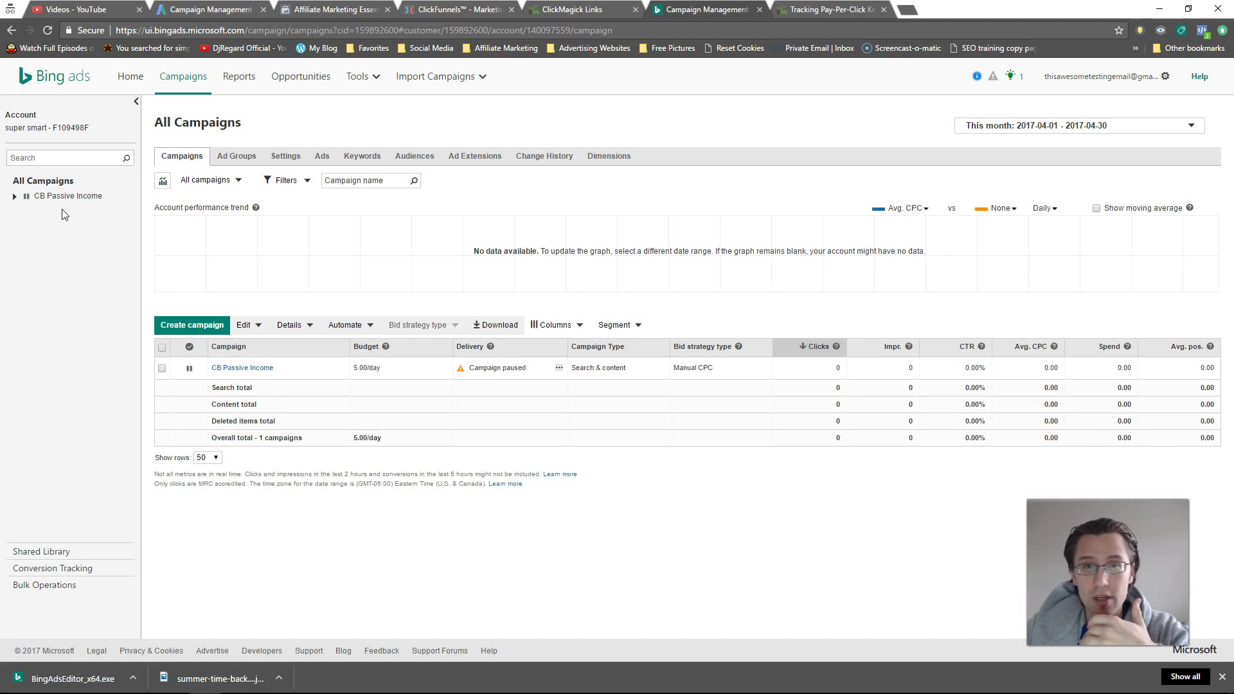
click(53, 227)
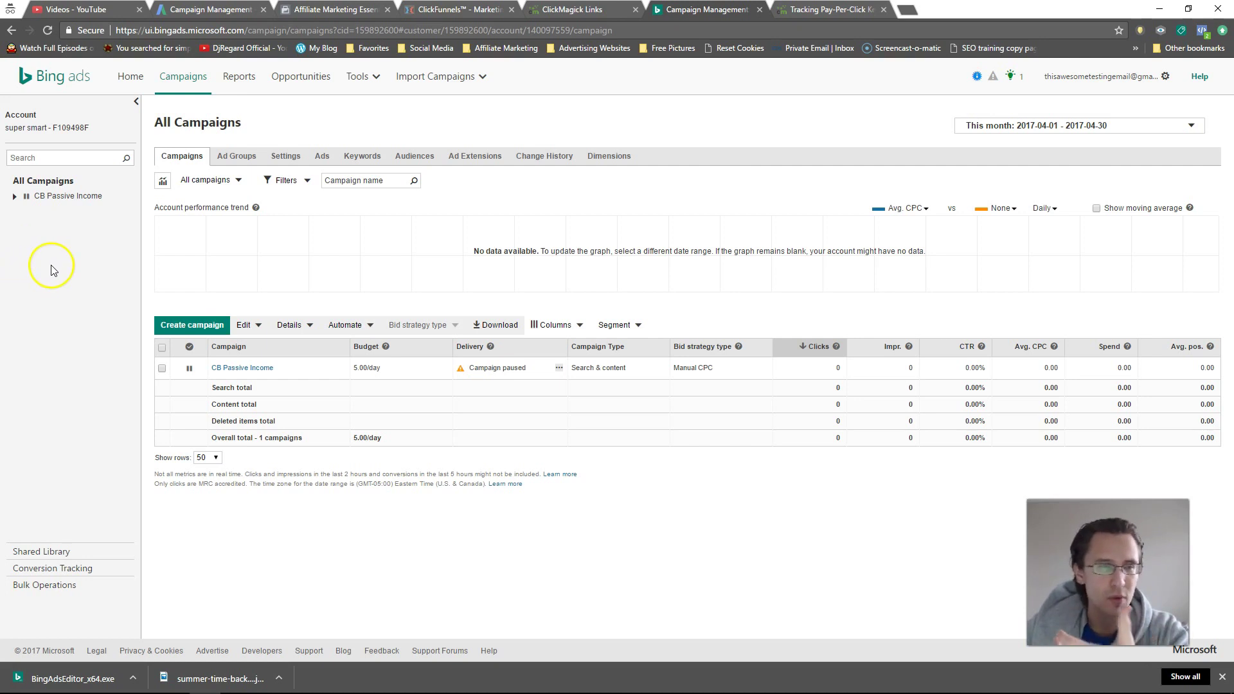
click(72, 198)
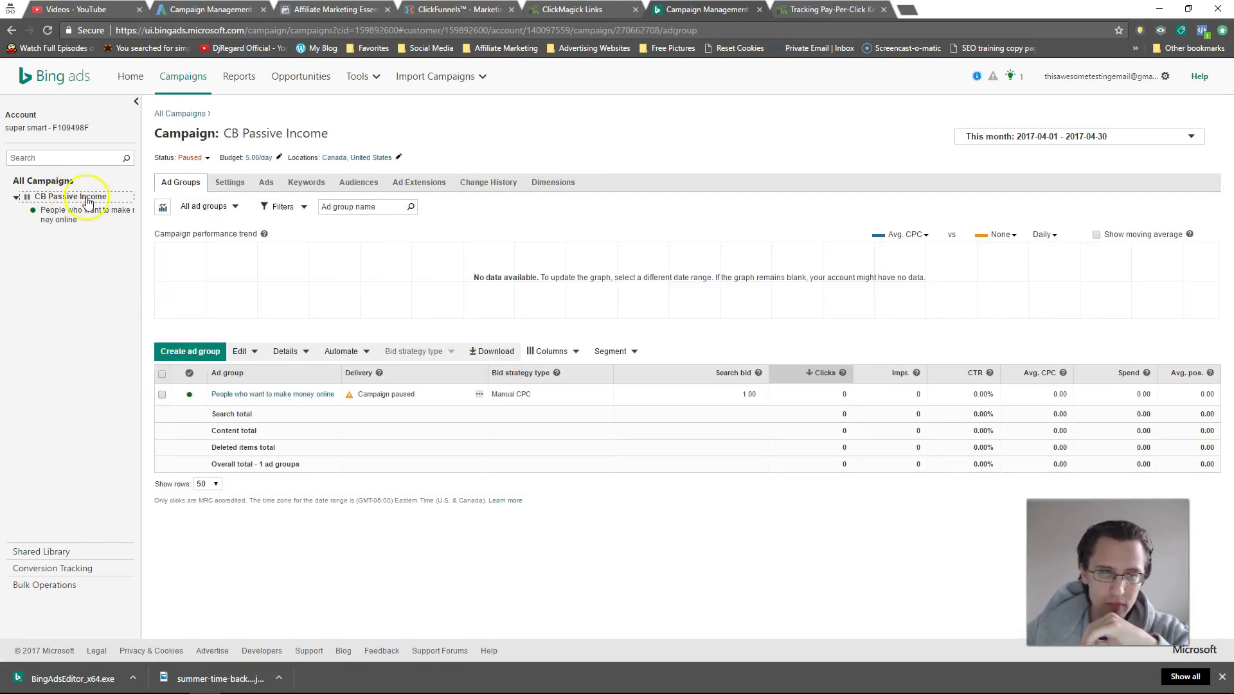
click(68, 185)
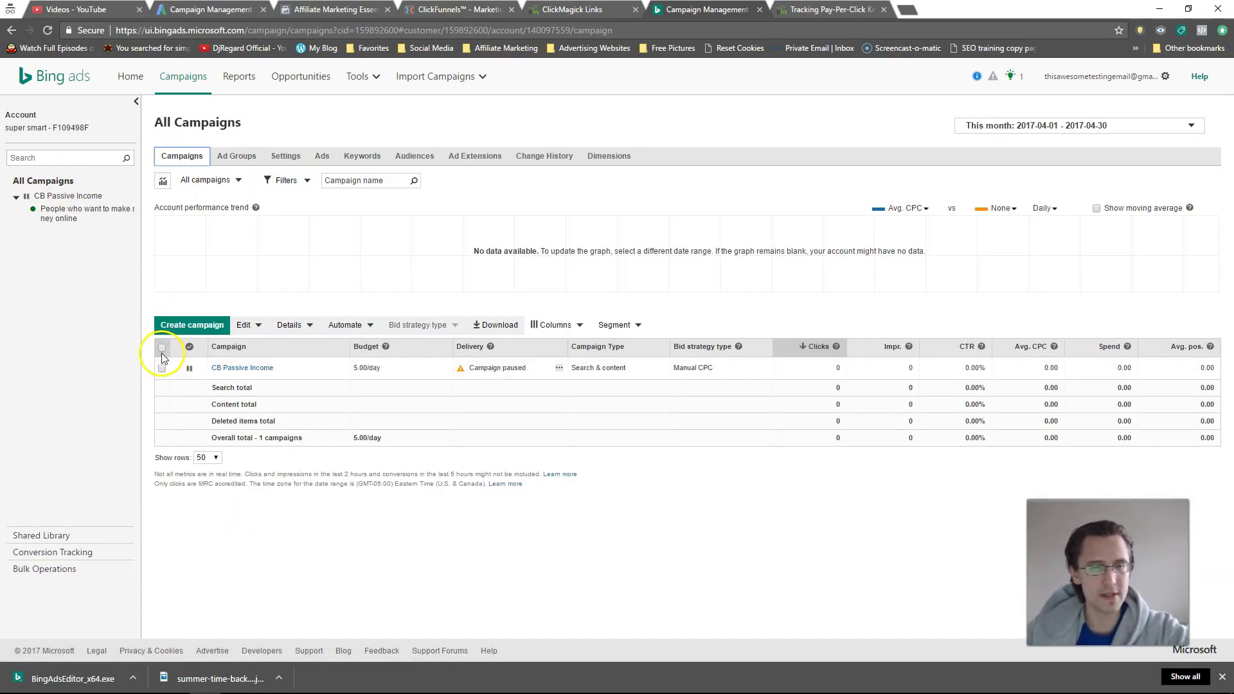
click(162, 369)
click(245, 324)
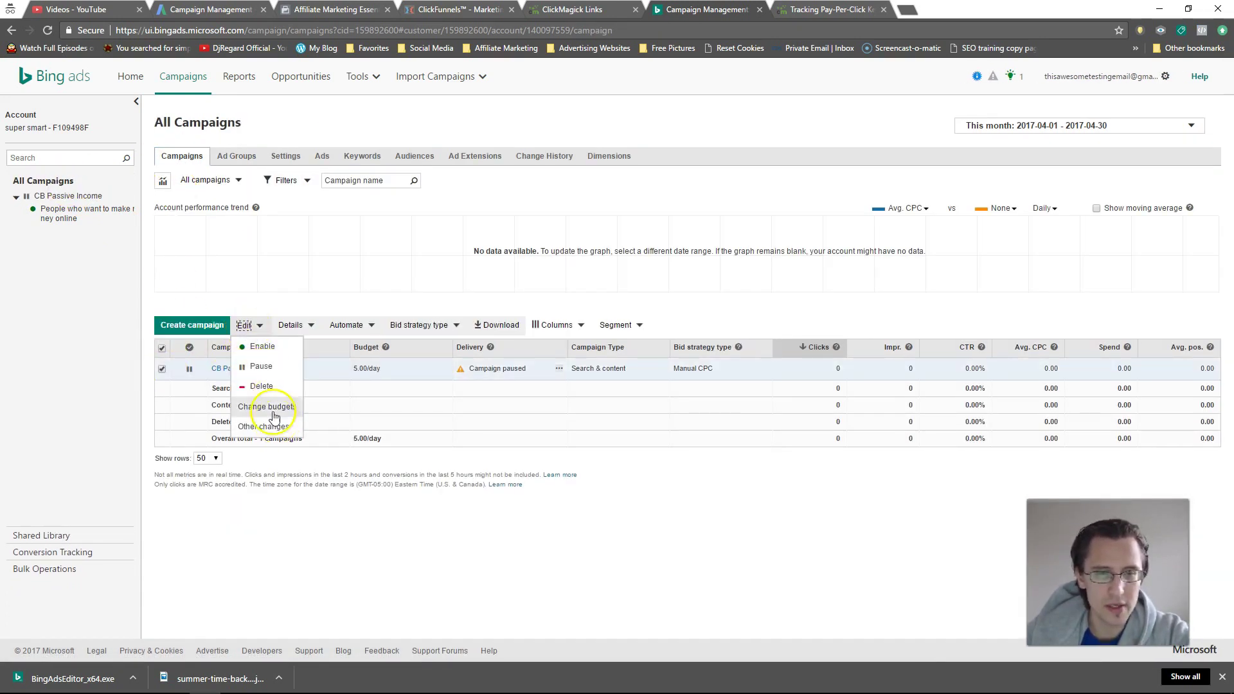
Step: Open the People who want to make money online ad group and show its ads
click(75, 215)
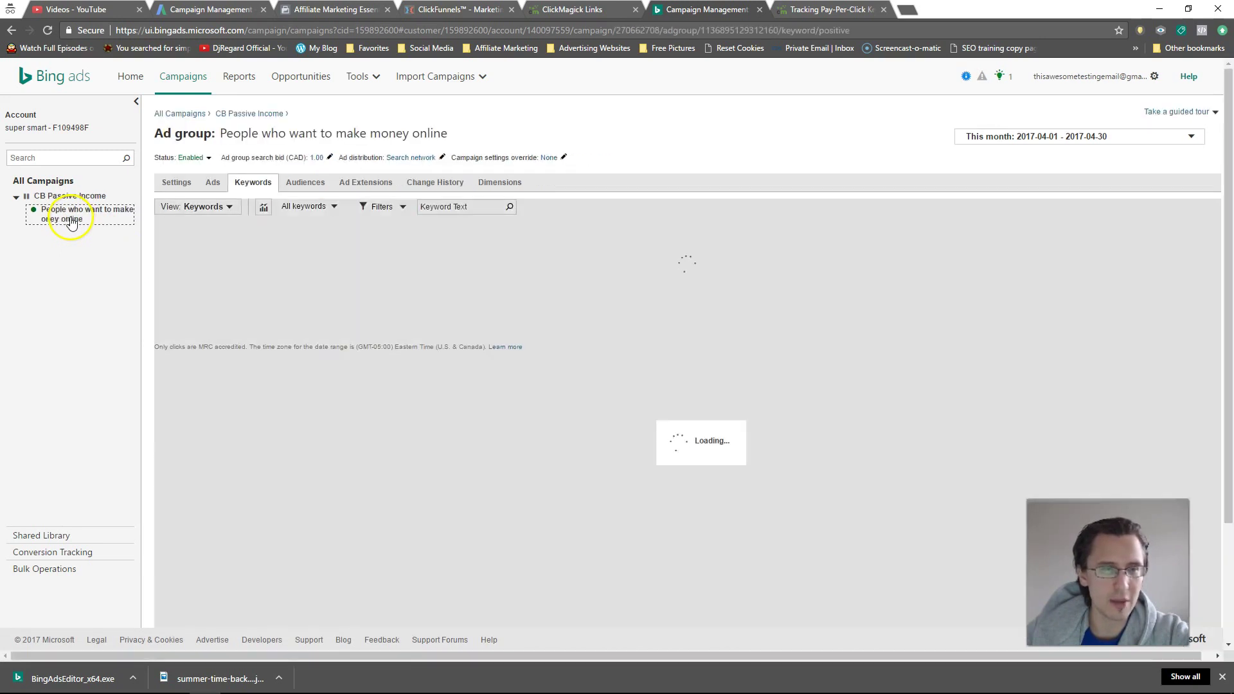
click(240, 114)
click(180, 182)
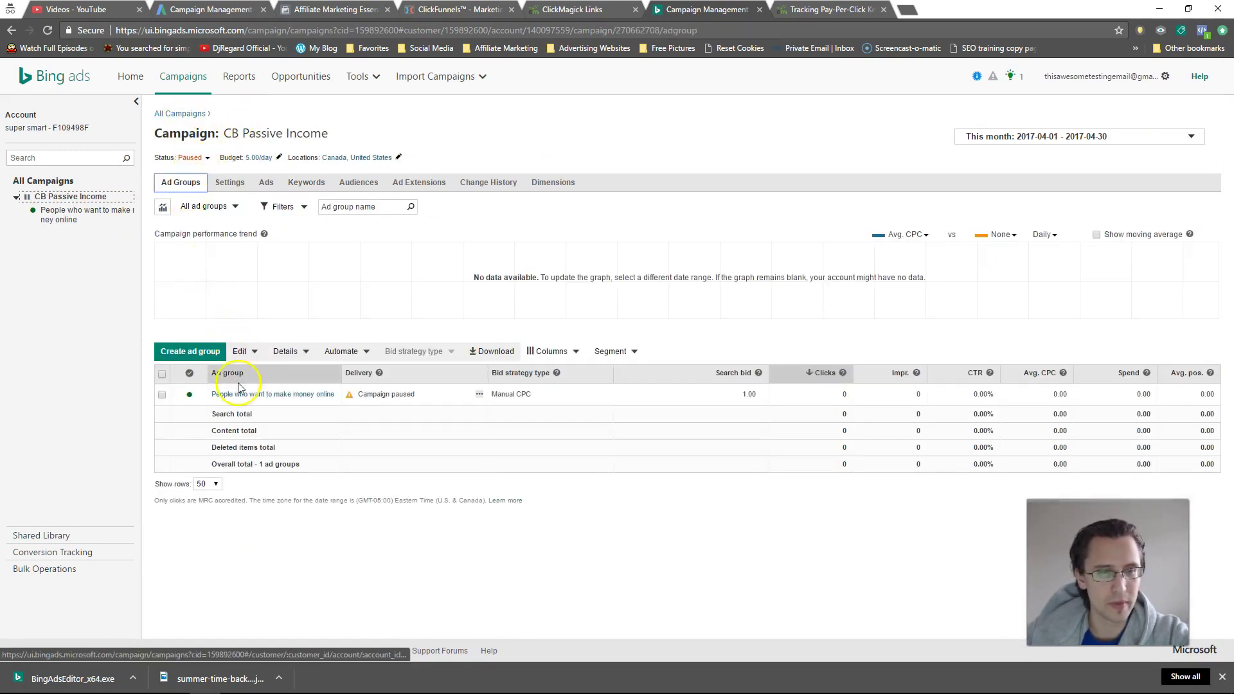
click(162, 394)
click(240, 351)
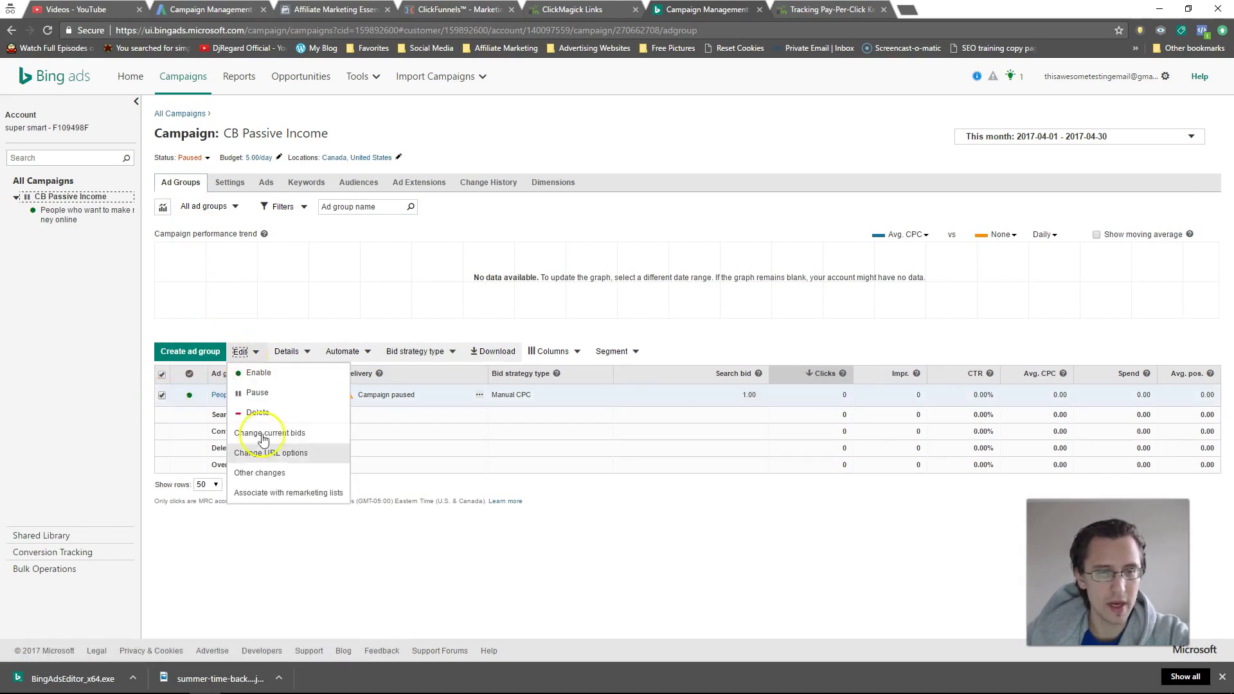
click(71, 220)
click(213, 183)
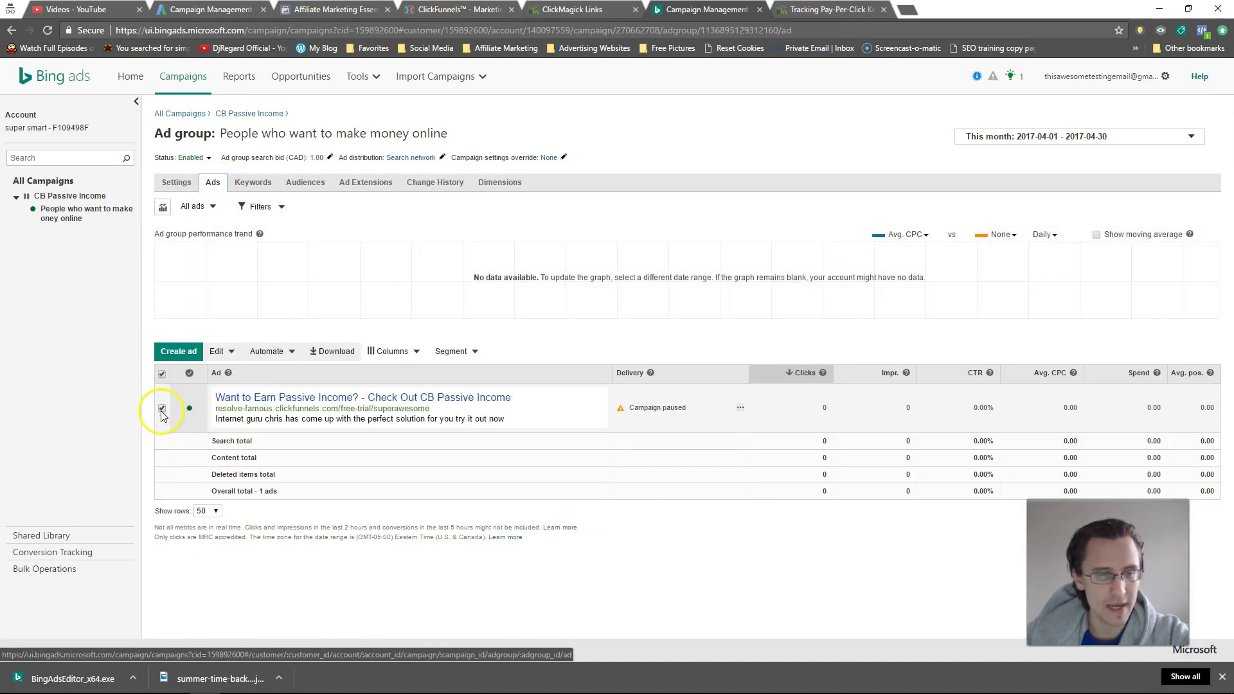
Step: Copy the CB Passive Income ad and paste it into the People who want to make money online group
click(161, 409)
click(221, 352)
click(237, 481)
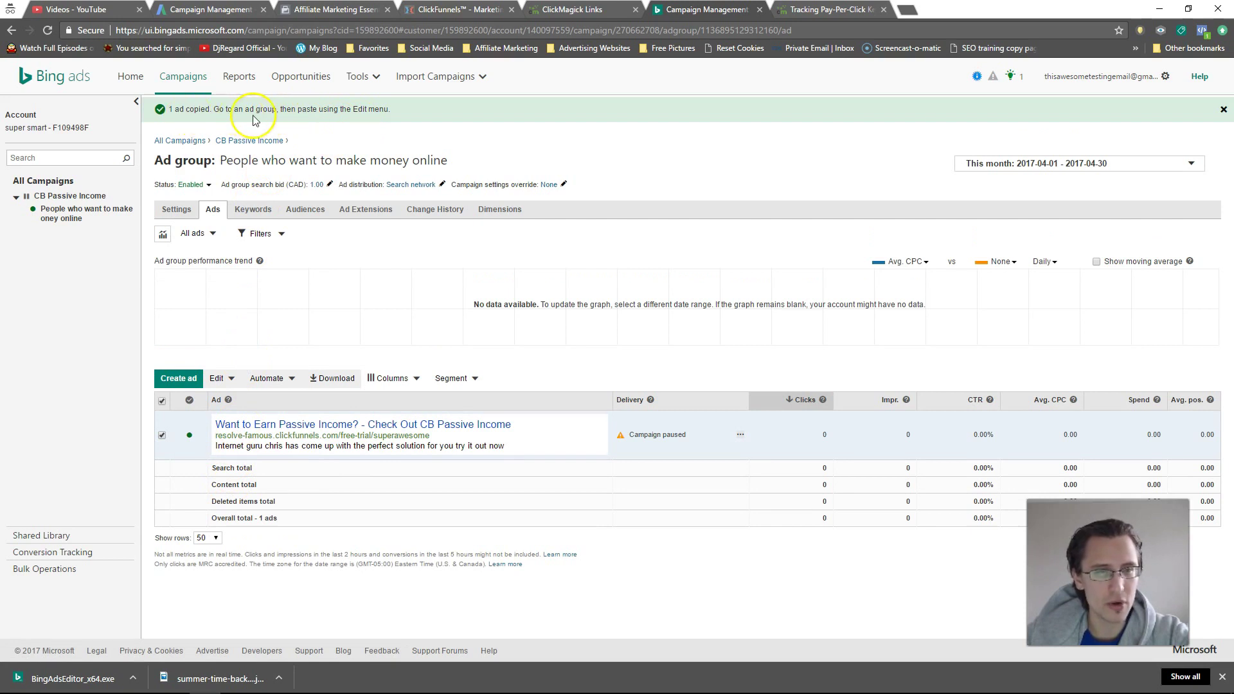
click(74, 213)
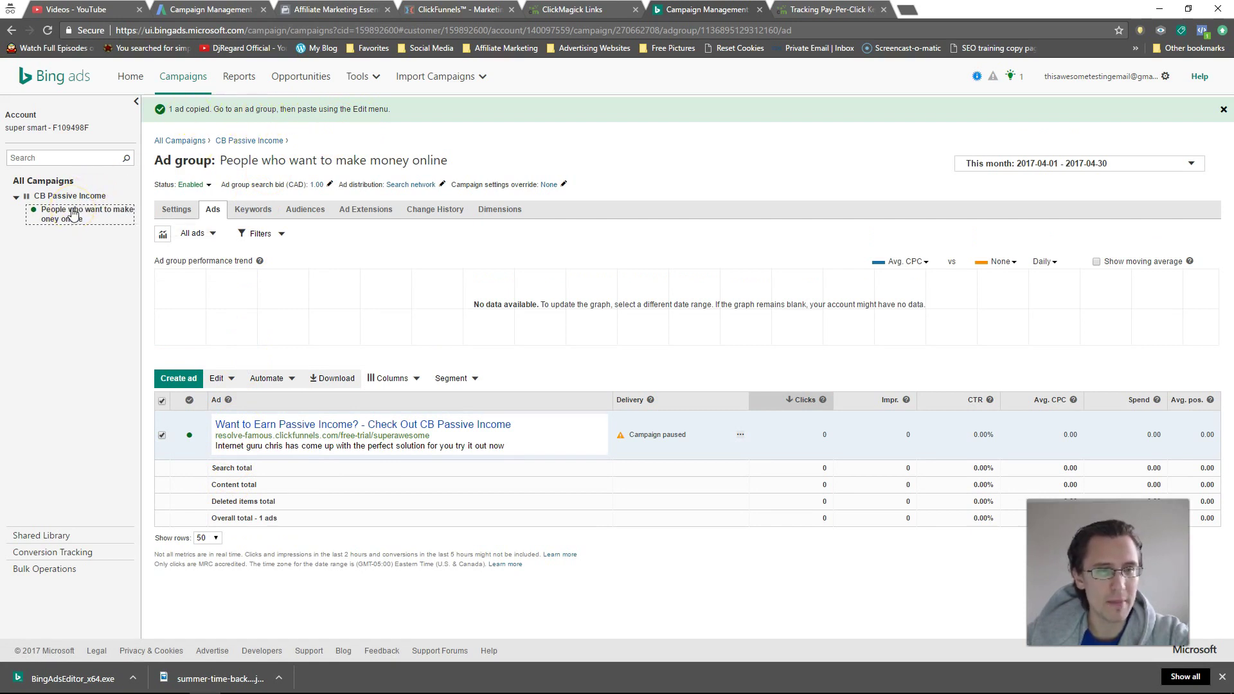
click(220, 378)
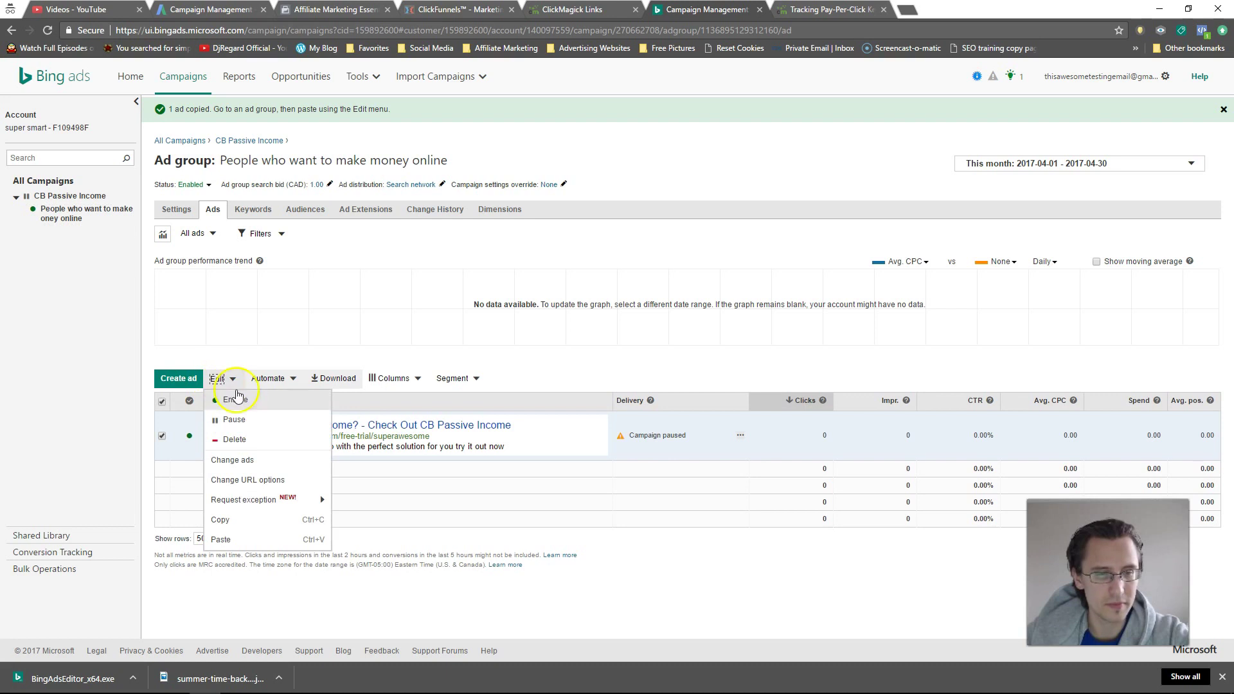
click(228, 542)
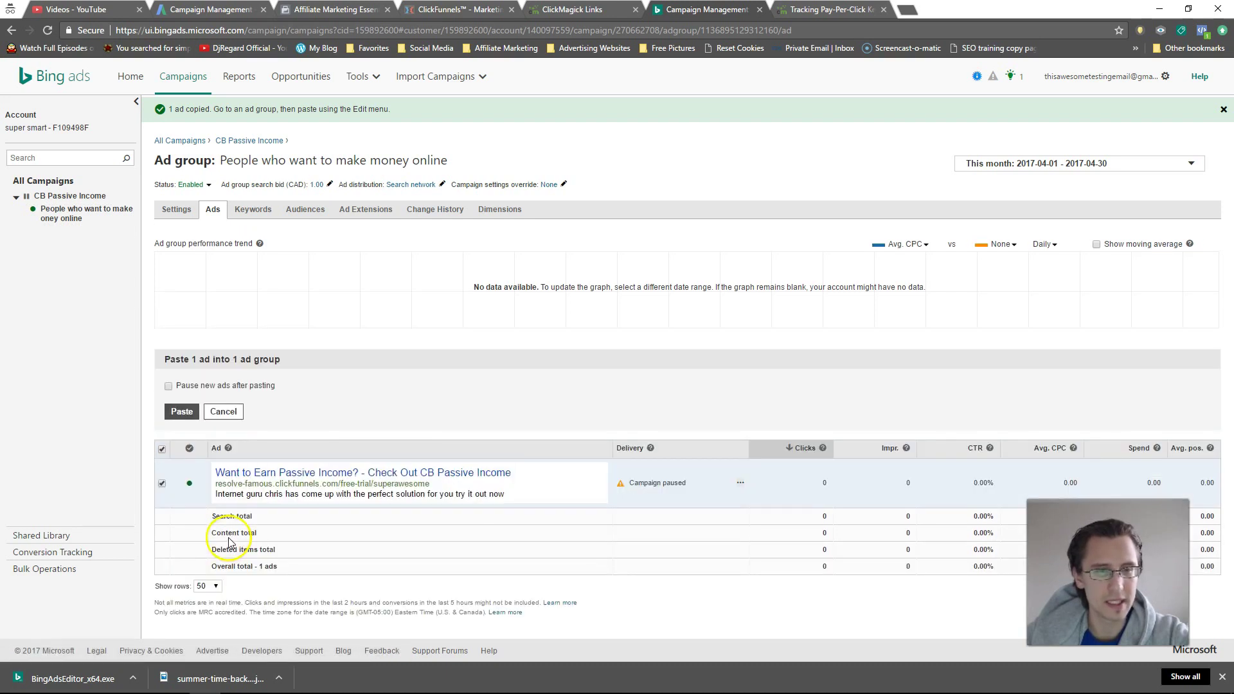
click(181, 412)
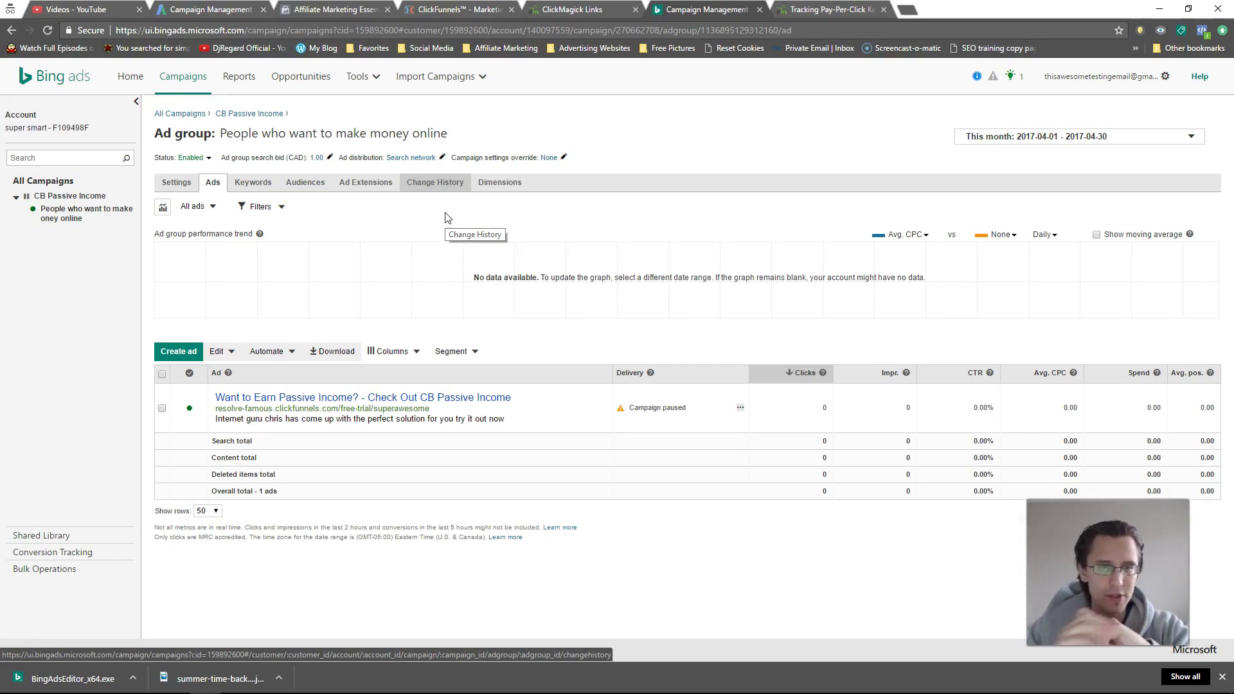
Step: Choose Bing Ads Editor from the Tools menu to load its Microsoft download page
click(360, 77)
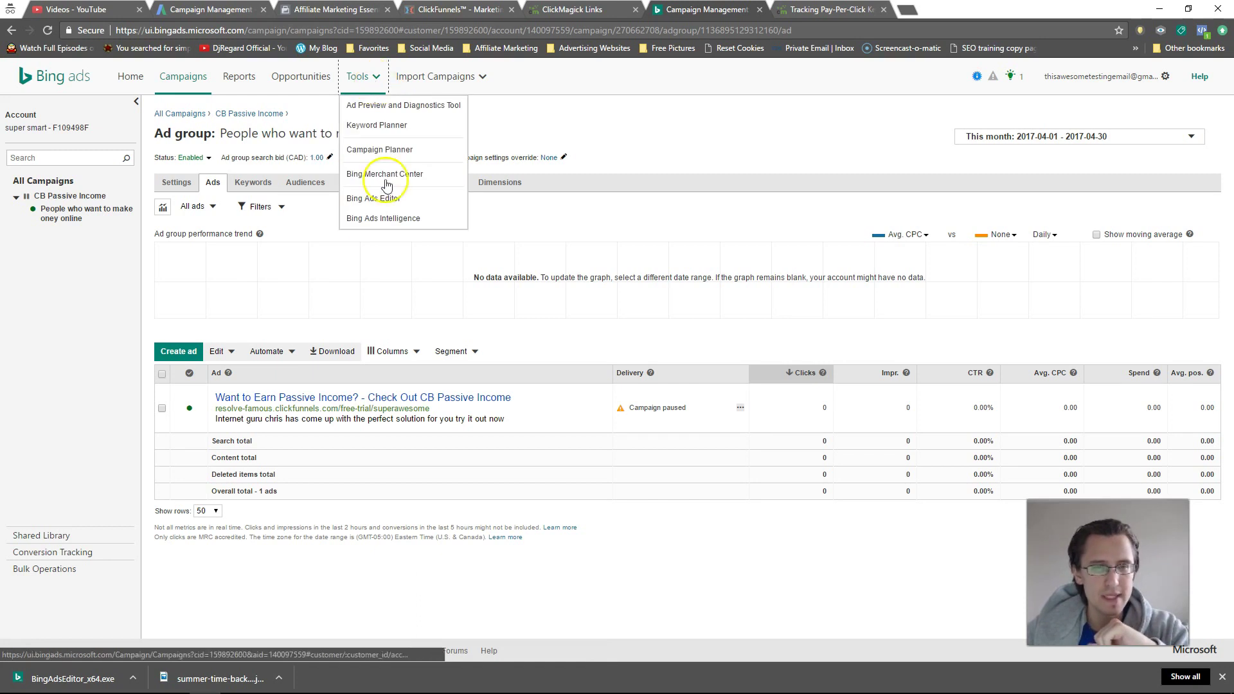
click(374, 206)
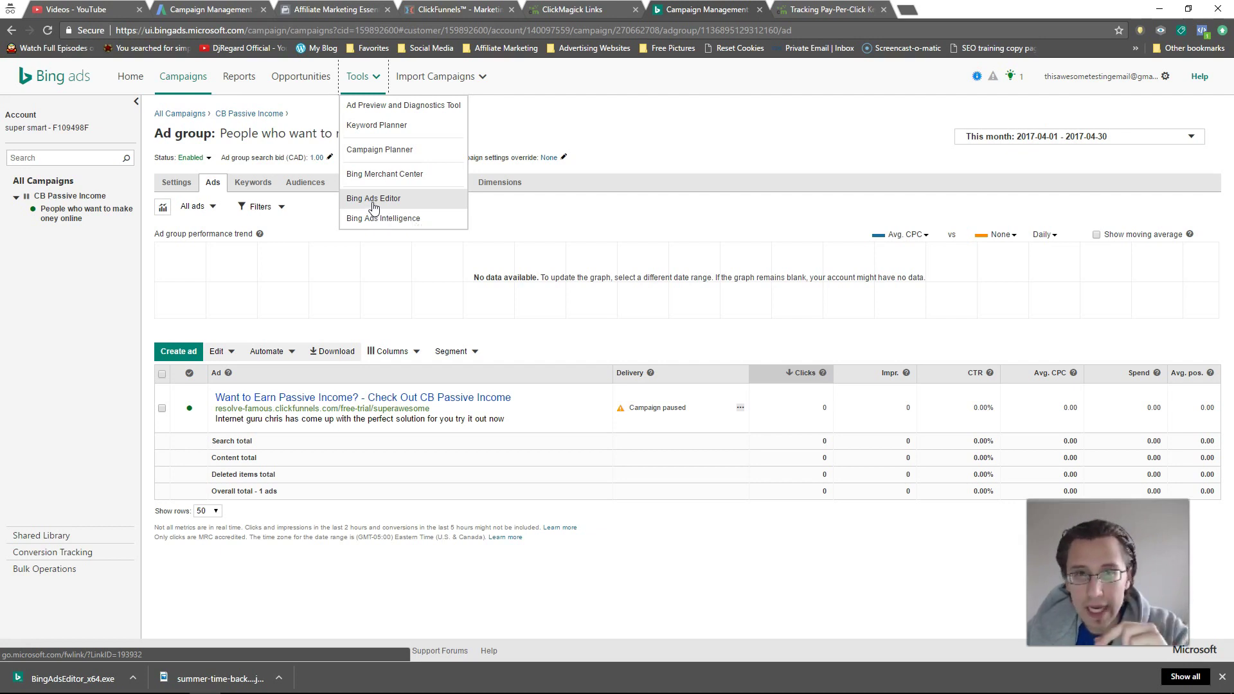
click(374, 215)
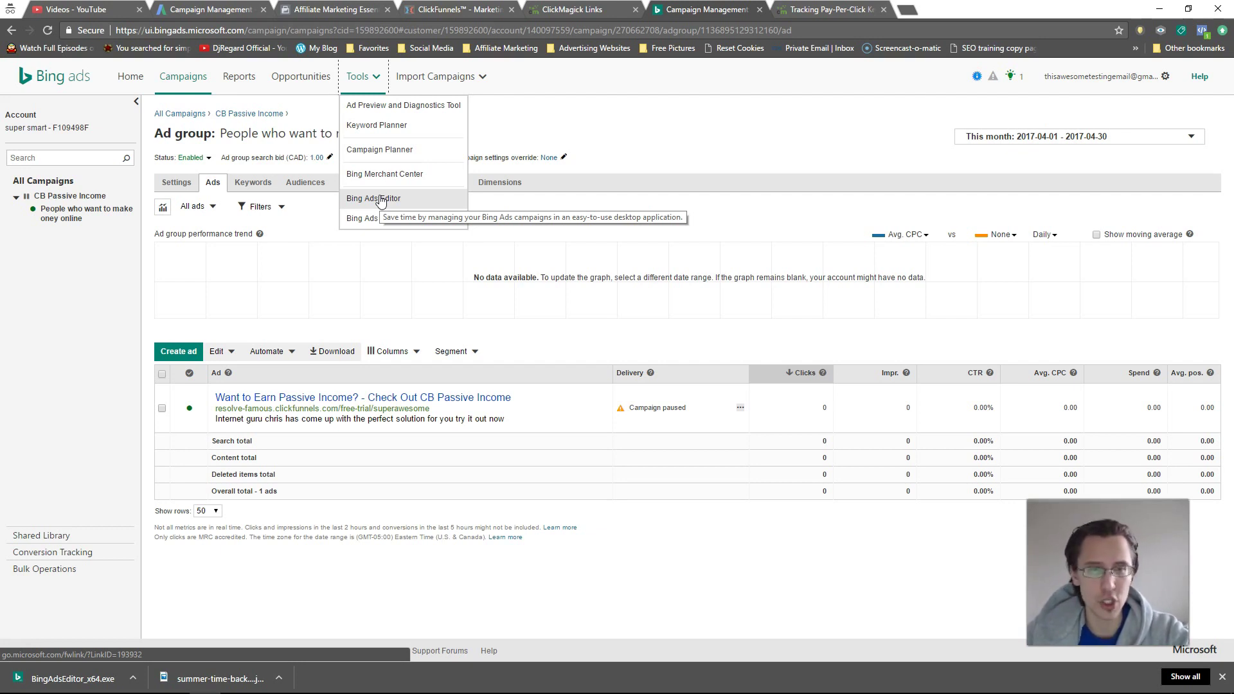
click(365, 204)
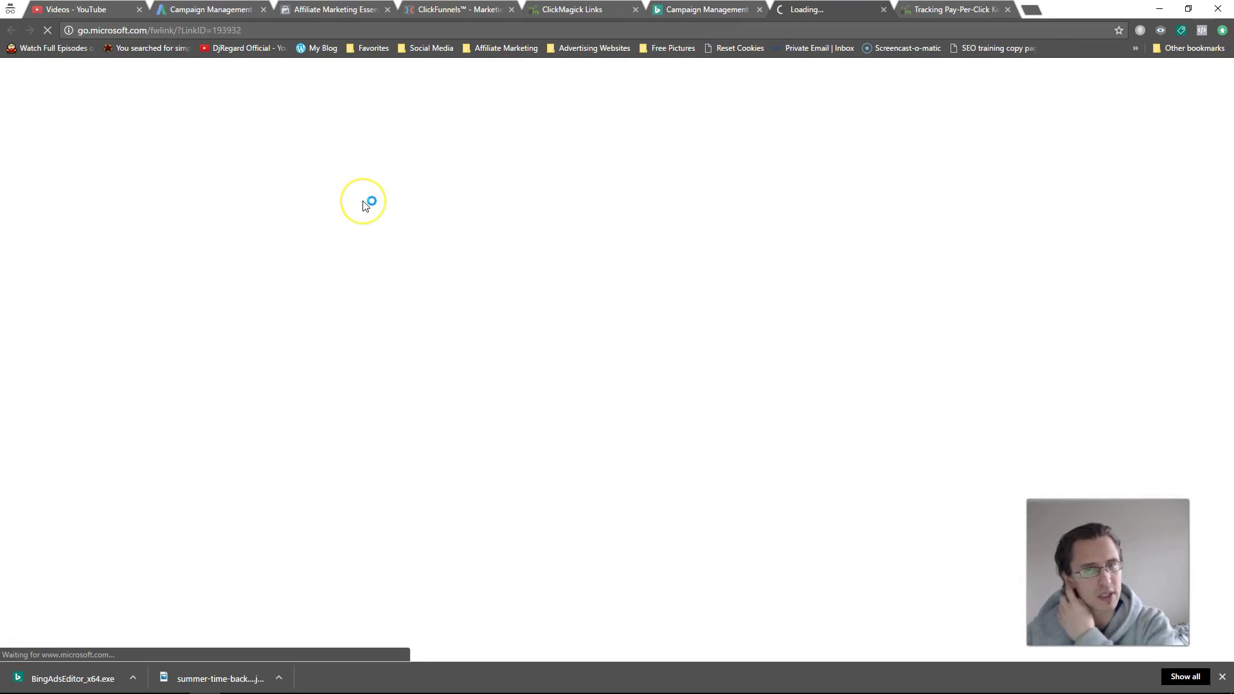
Step: Download BingAdsEditor.exe and BingAdsEditor_x64.exe, then close the Download Center tab
scroll(658, 416, down, 1)
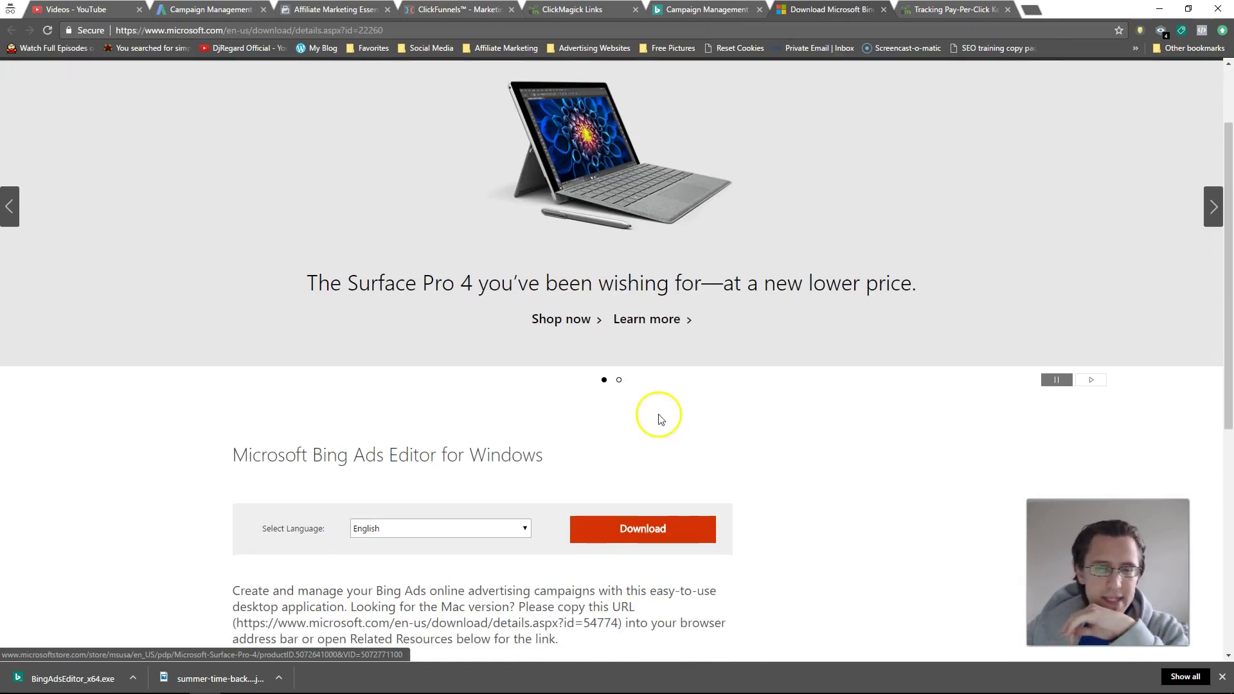
click(649, 530)
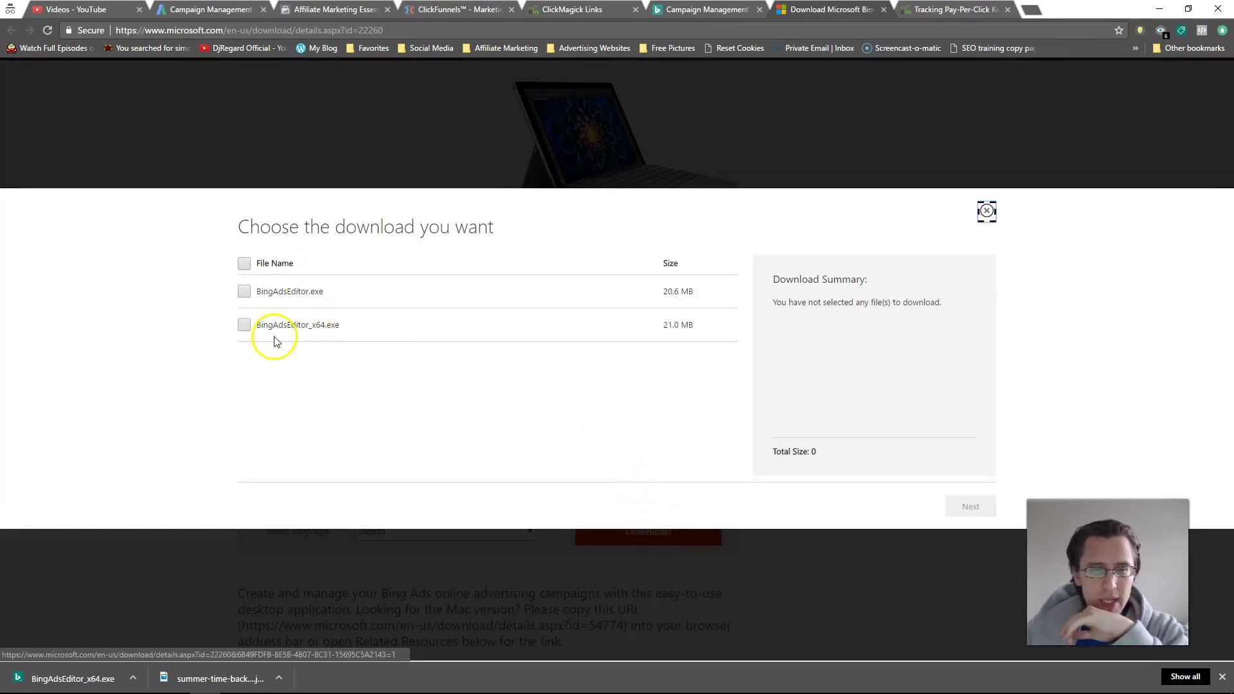
click(244, 291)
click(245, 324)
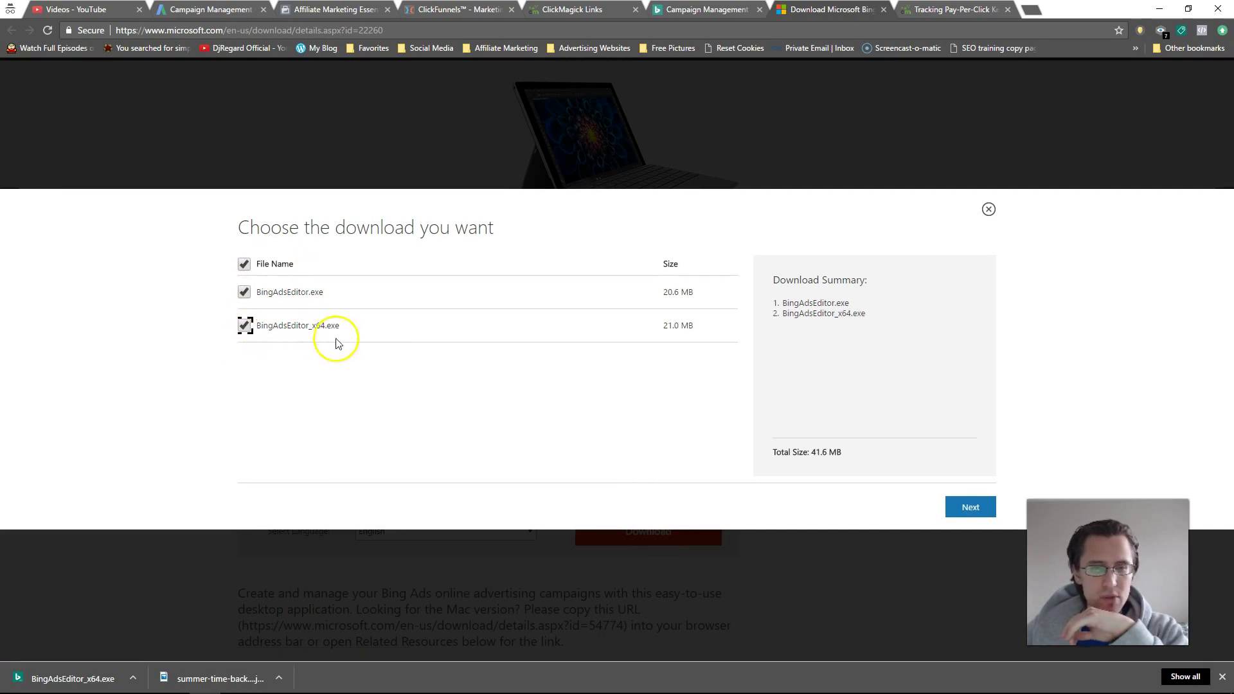
click(381, 378)
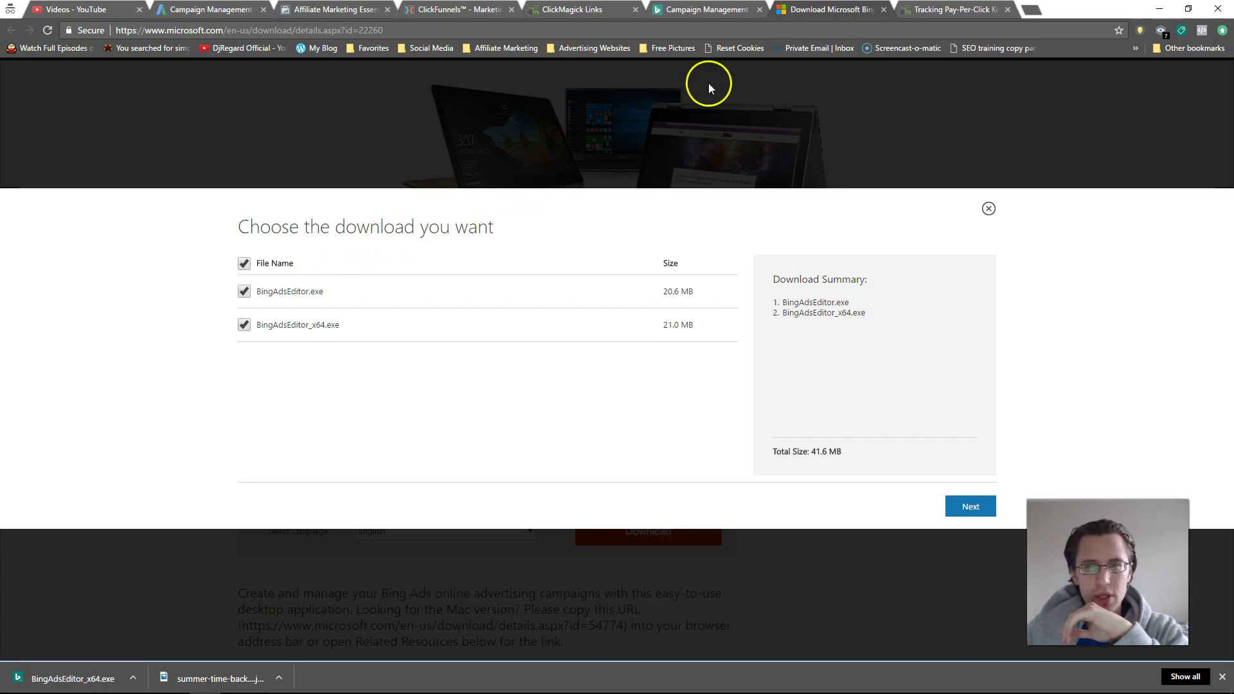
click(884, 9)
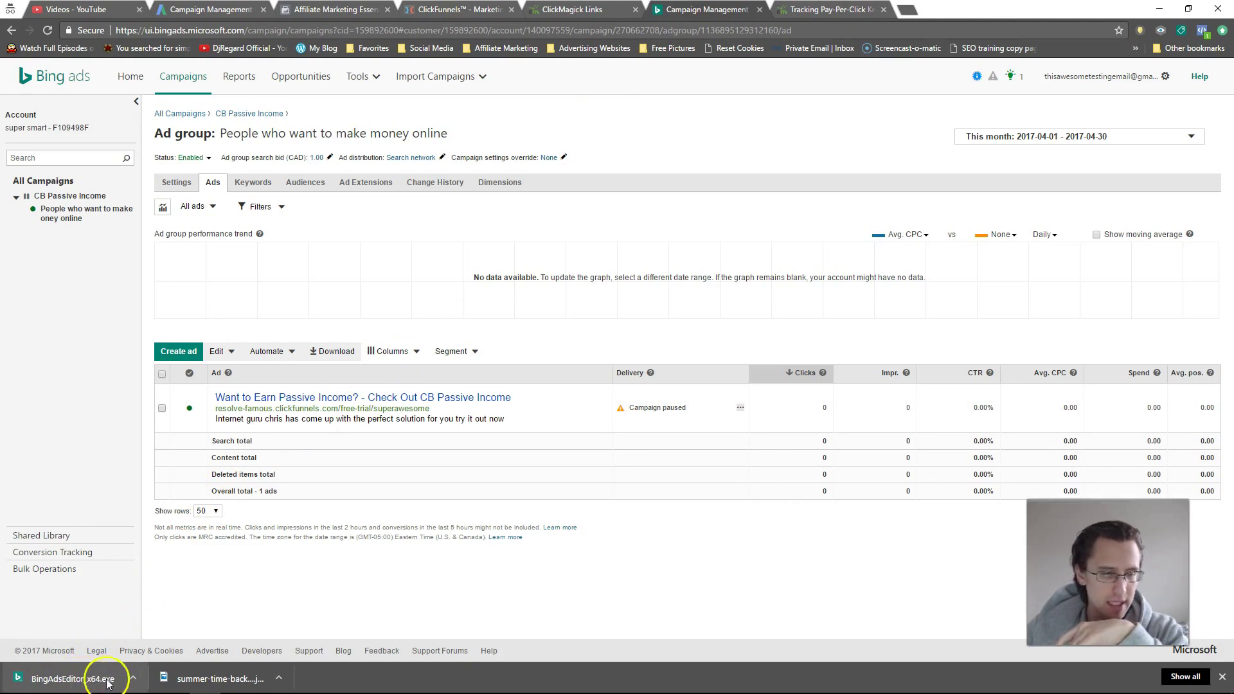
Step: Search Windows for 'bing ads' and launch Microsoft Bing Ads Editor
click(97, 682)
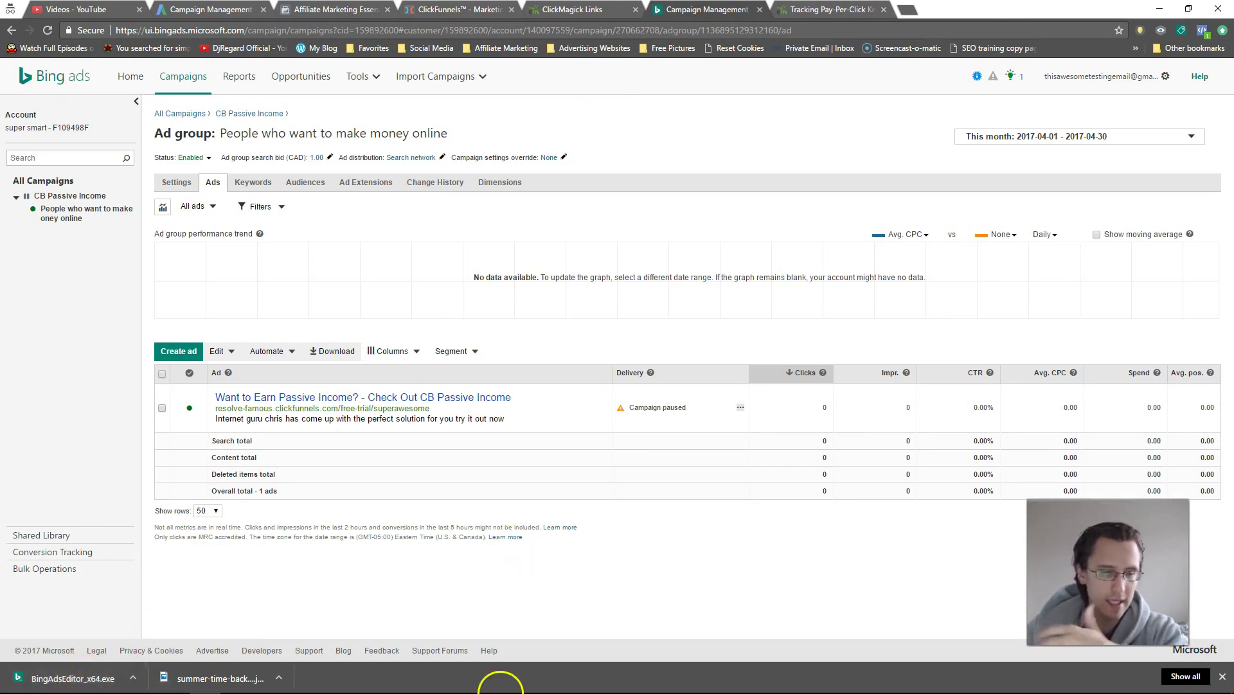
click(46, 681)
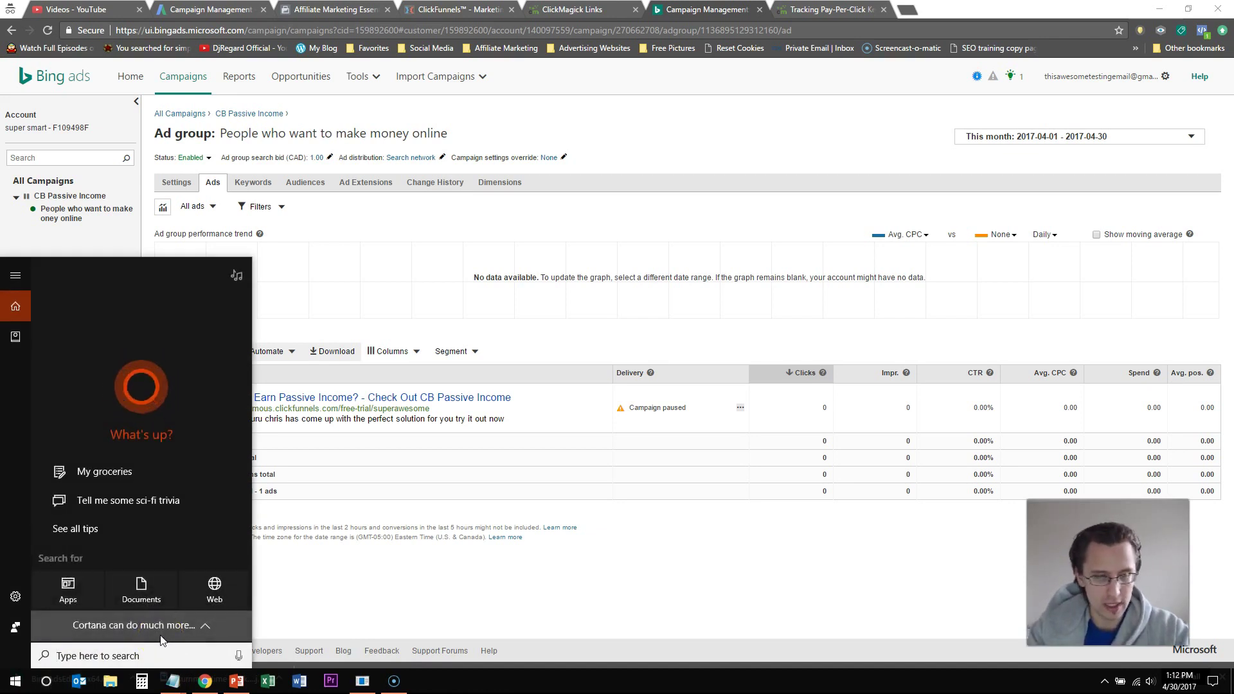
text(bing ads)
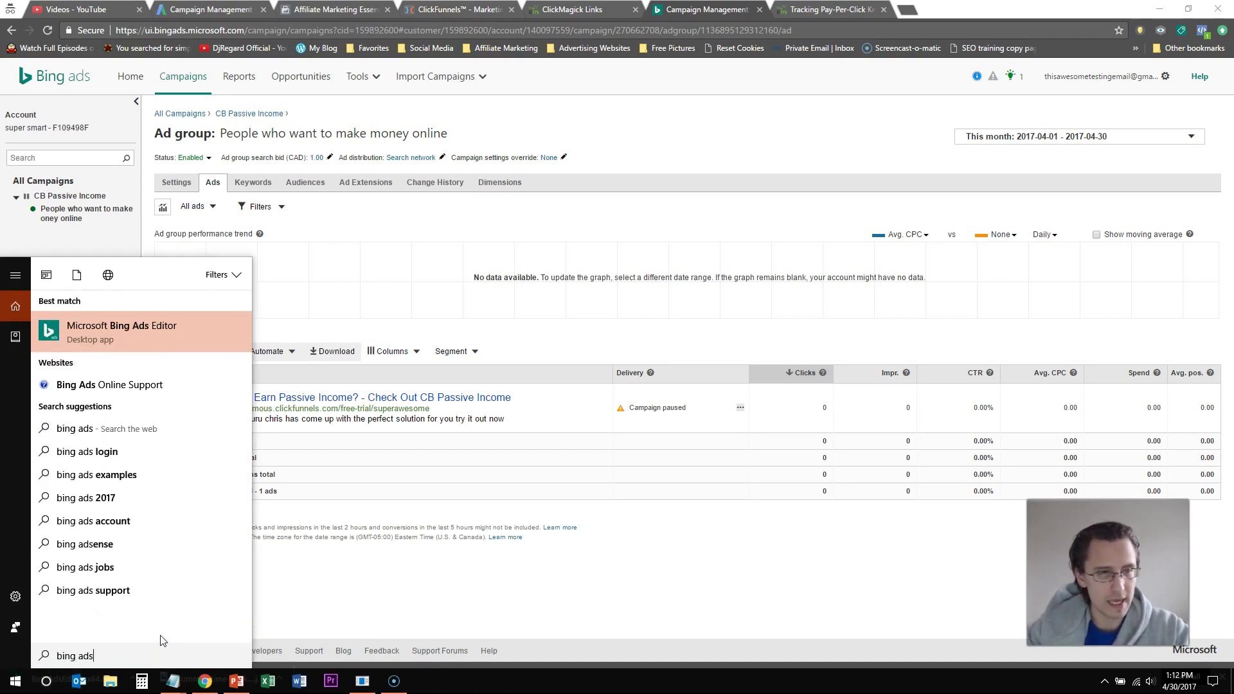
click(171, 338)
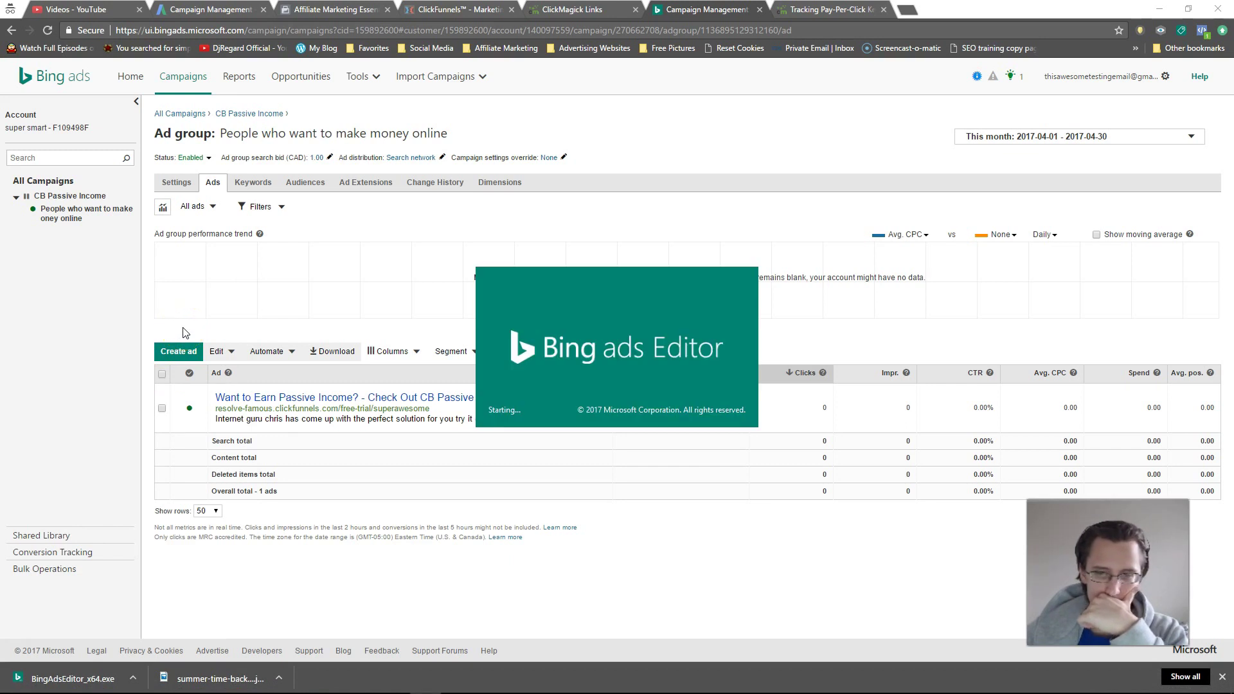
click(490, 363)
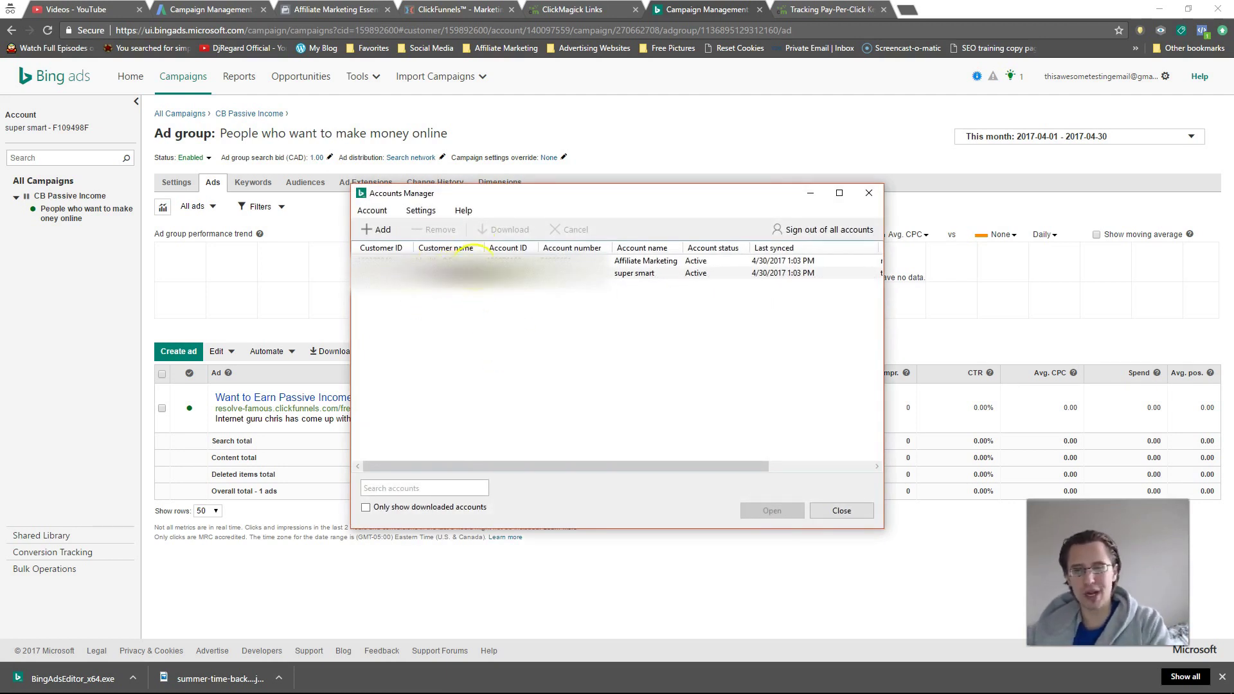
Step: Dismiss the sign-in prompt and open the super smart account in Bing Ads Editor
click(371, 211)
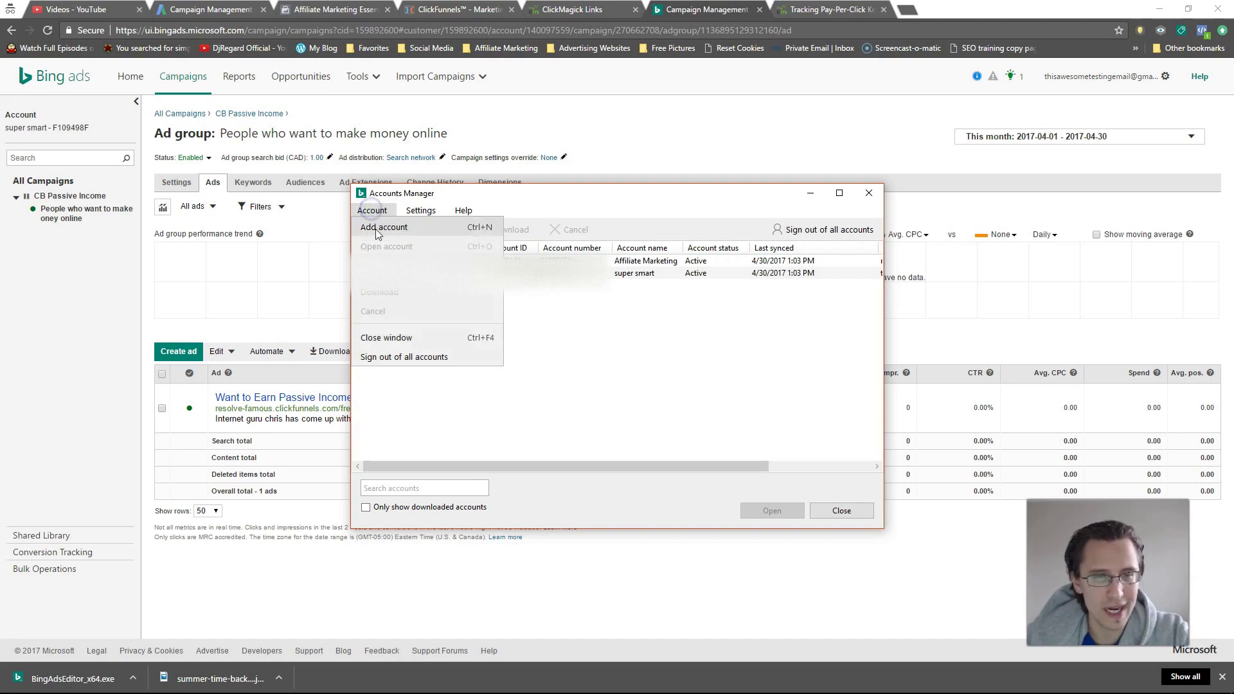
click(377, 230)
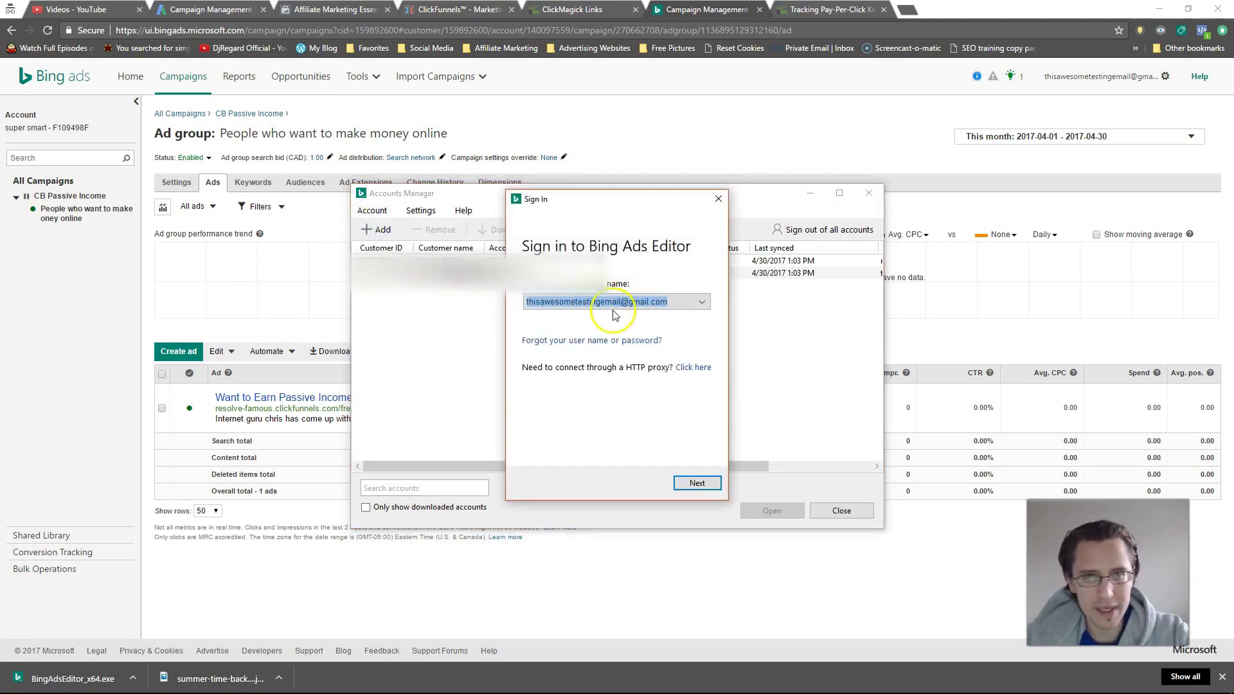
click(718, 199)
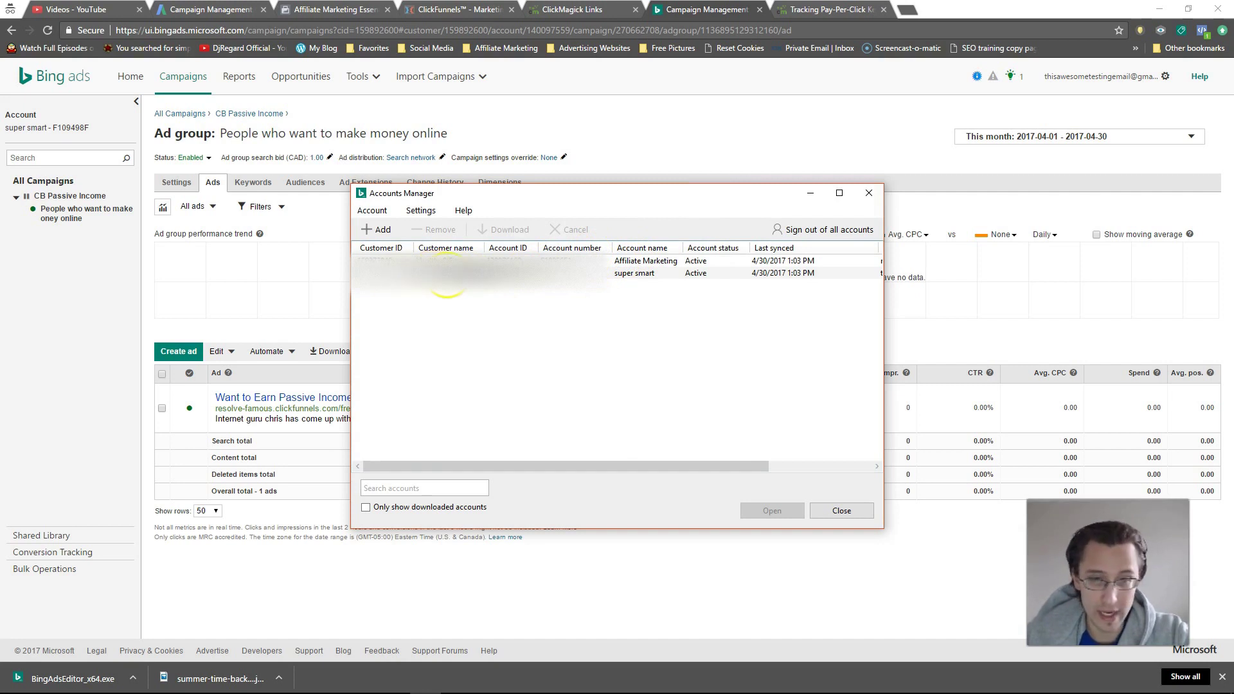
click(447, 273)
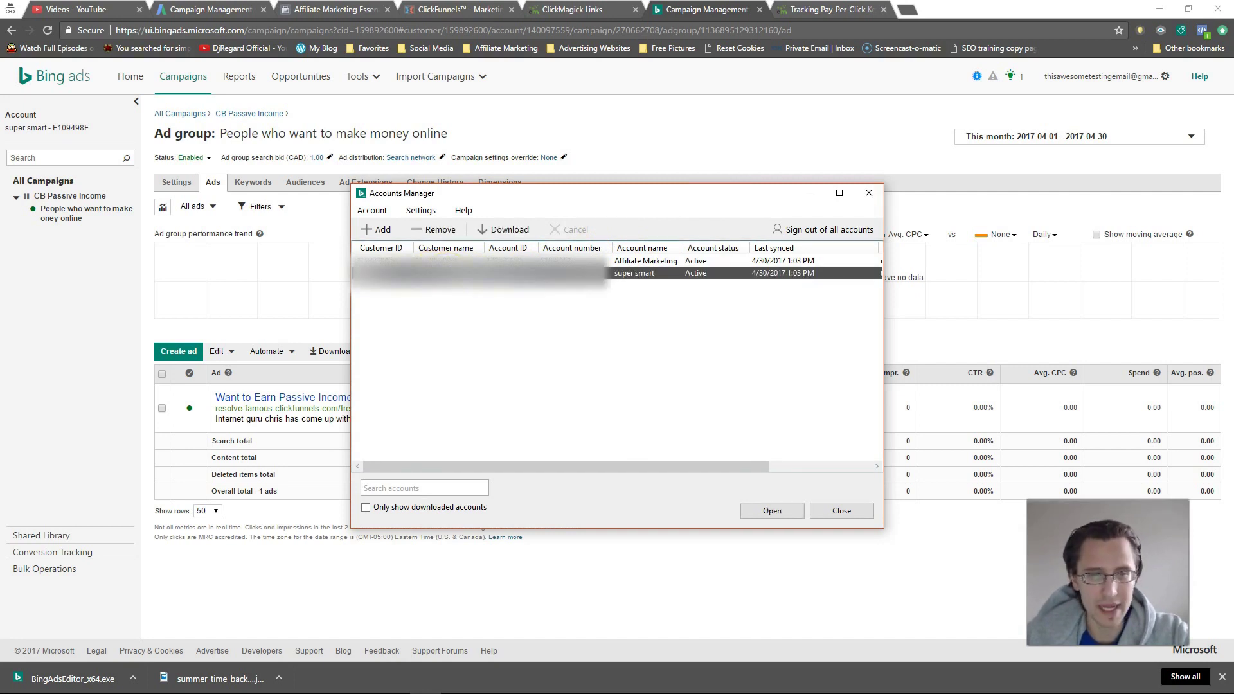
click(772, 511)
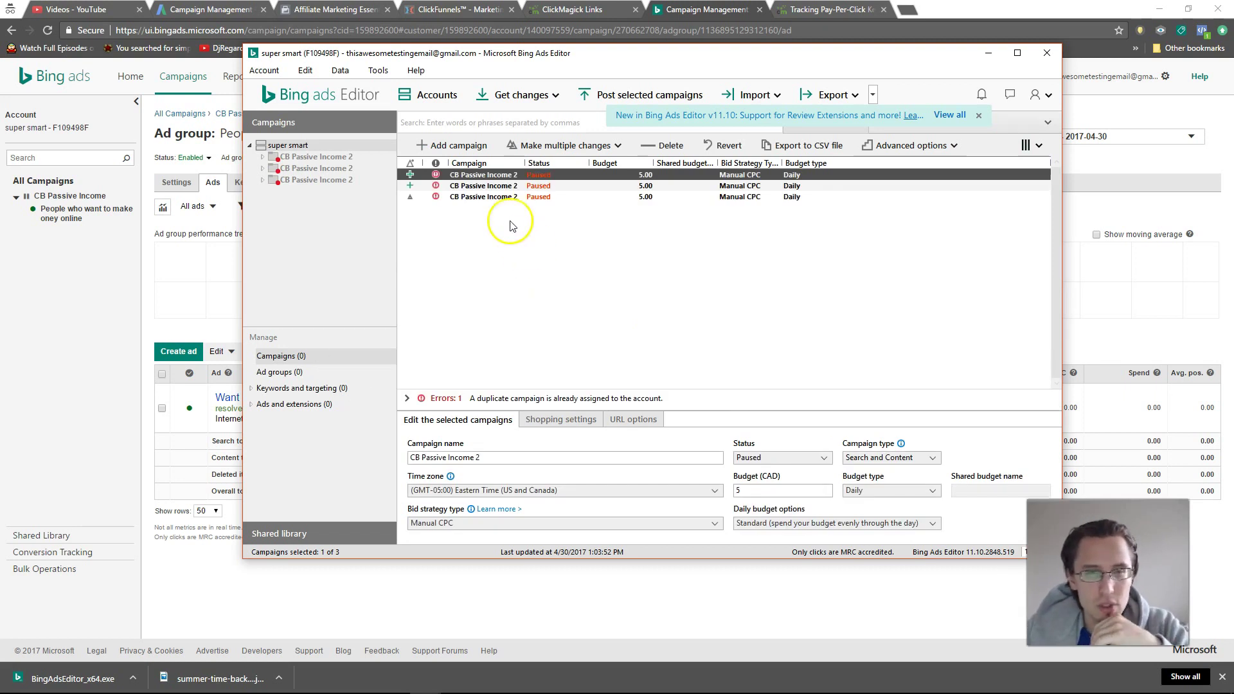
Step: Delete the two duplicate CB Passive Income 2 campaigns
click(479, 197)
click(477, 187)
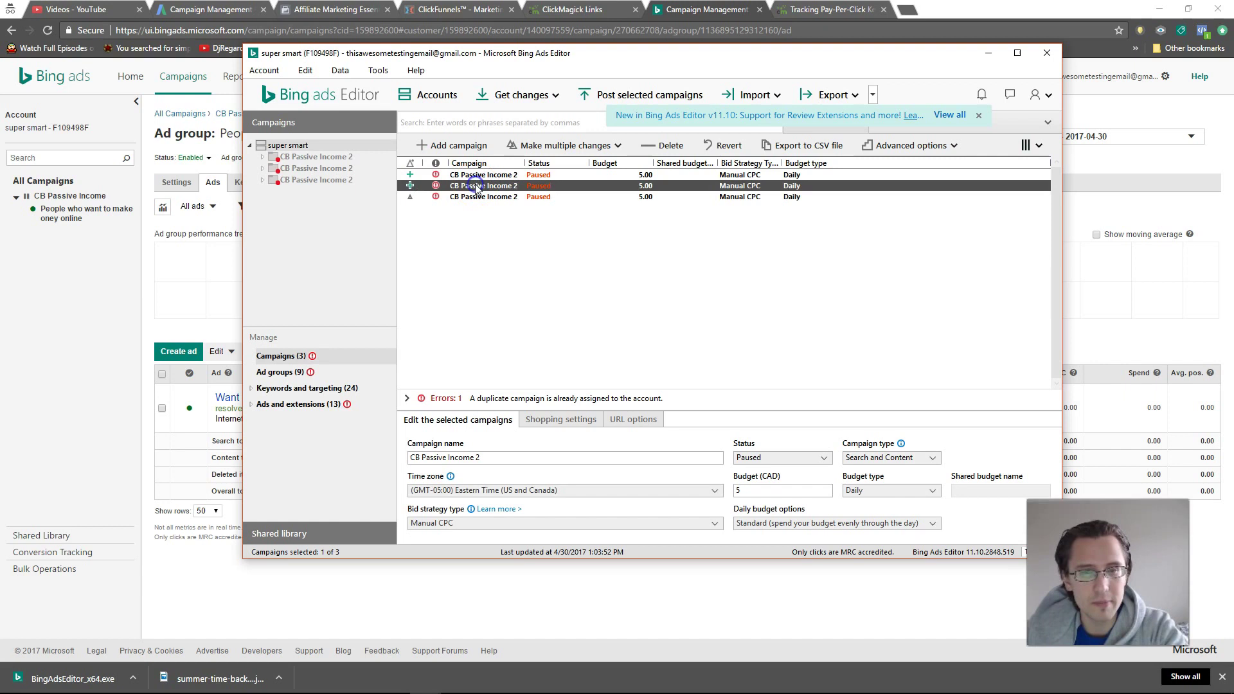
key(Delete)
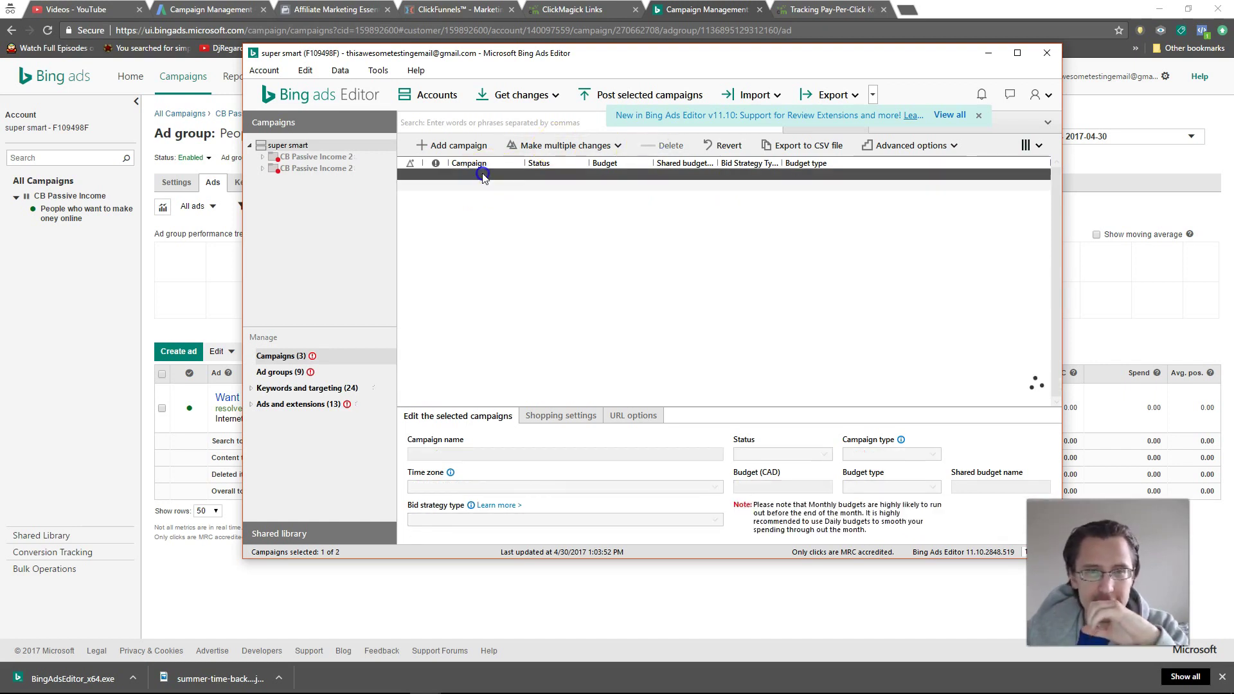
click(668, 146)
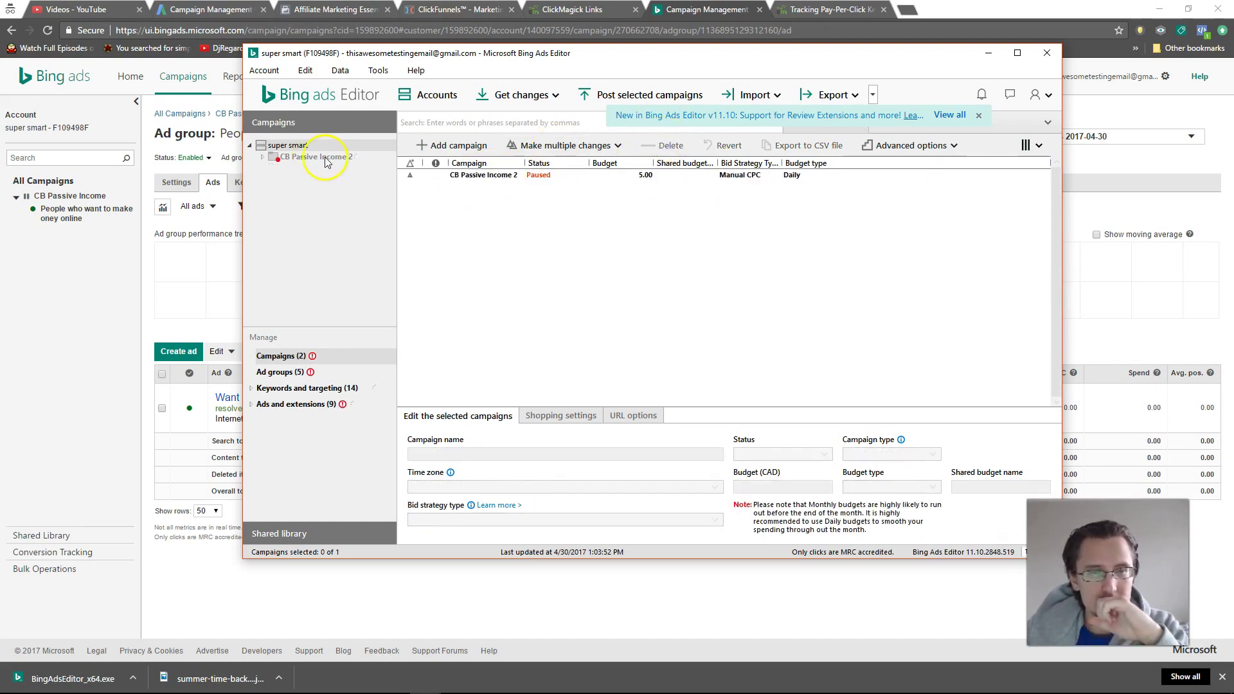
click(320, 159)
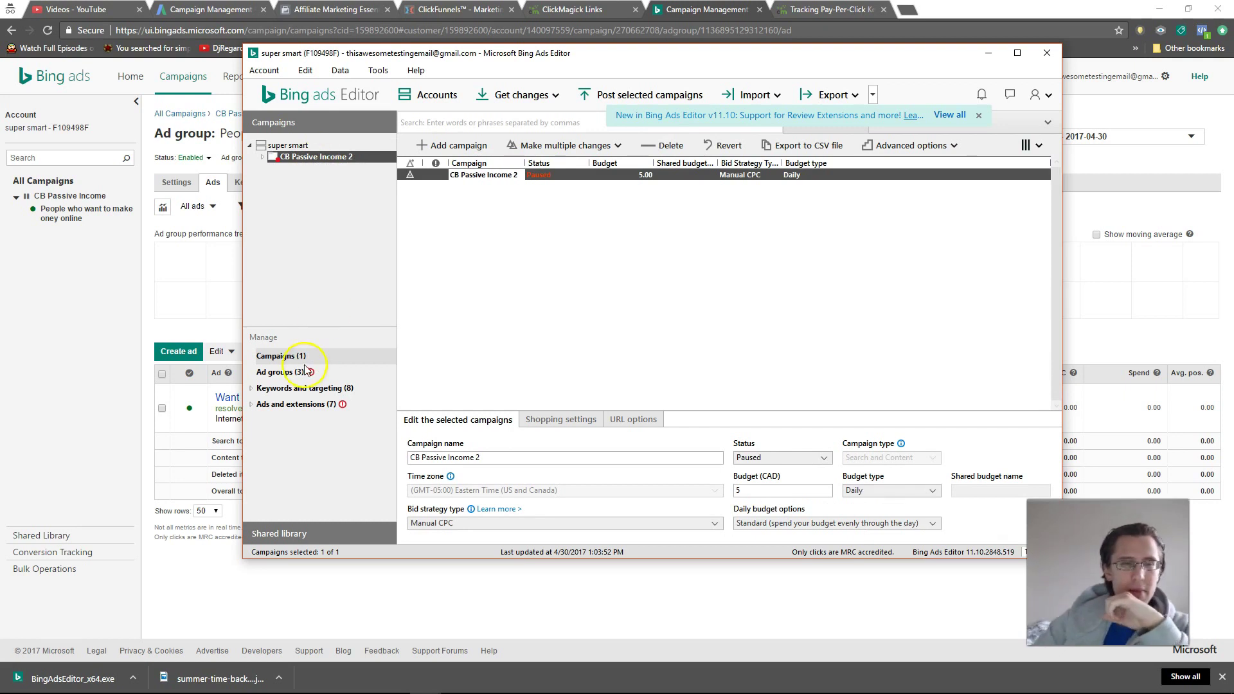
Step: Delete the duplicate ad group, then return to the campaign list
click(285, 373)
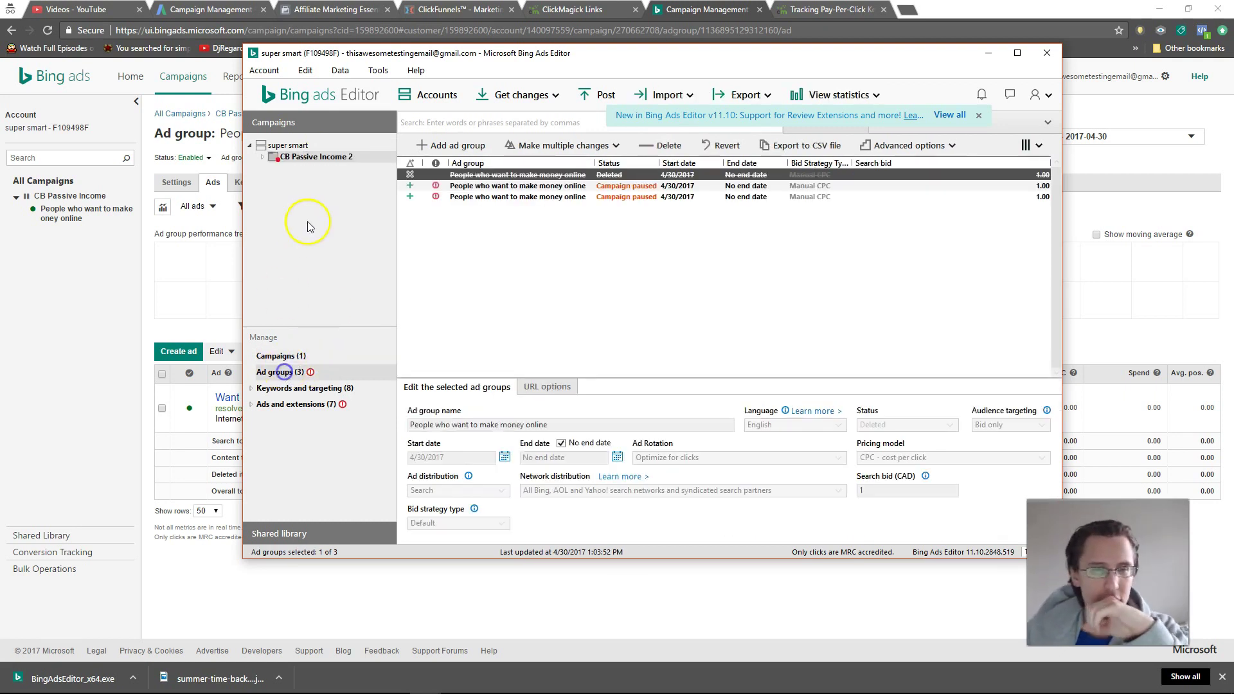
click(495, 186)
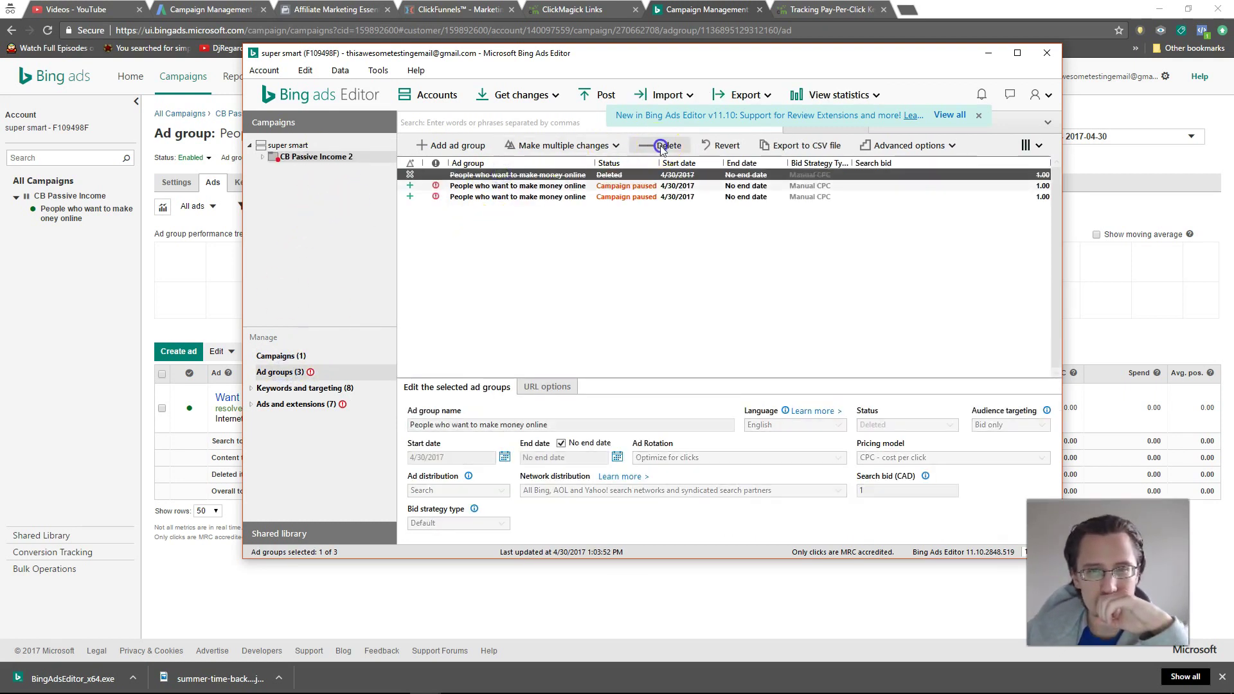
click(501, 186)
click(665, 145)
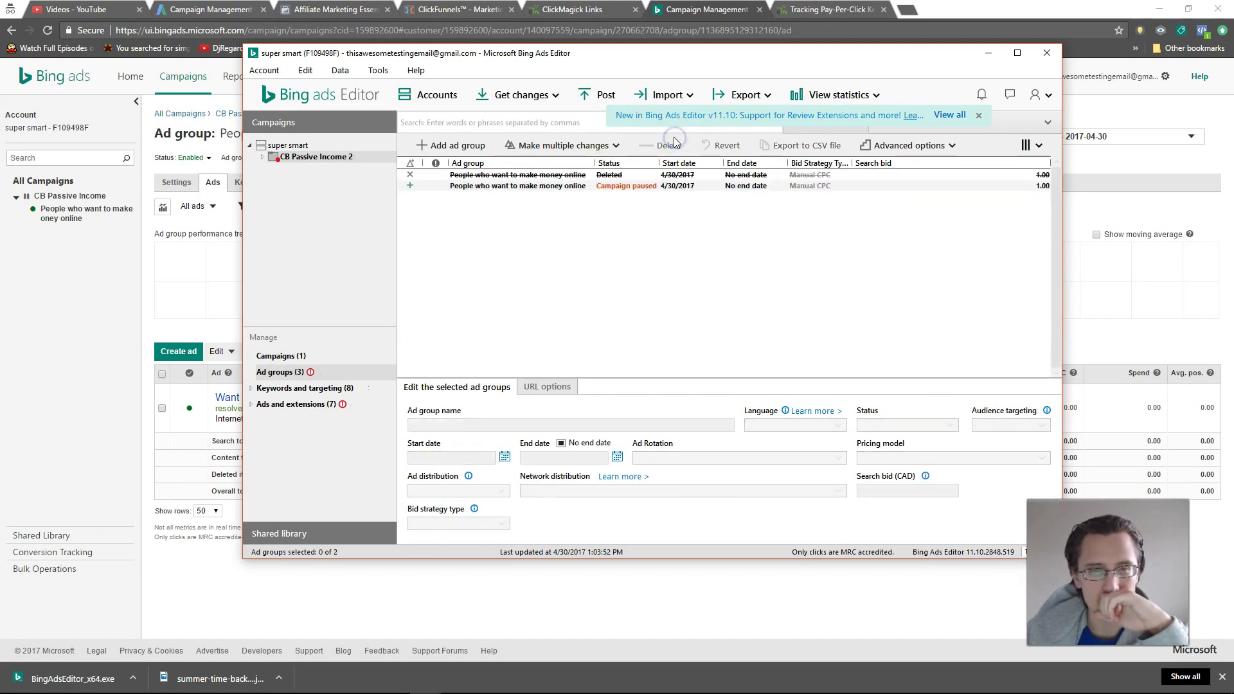
click(511, 189)
click(522, 175)
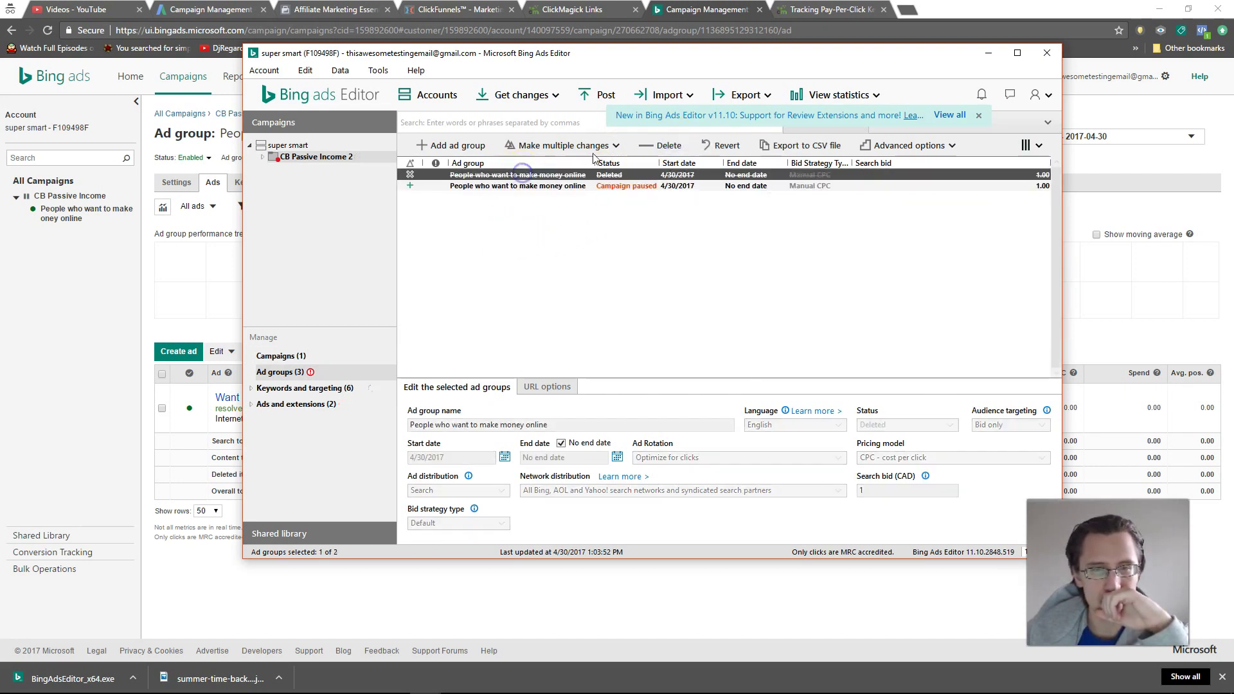
click(665, 144)
click(340, 178)
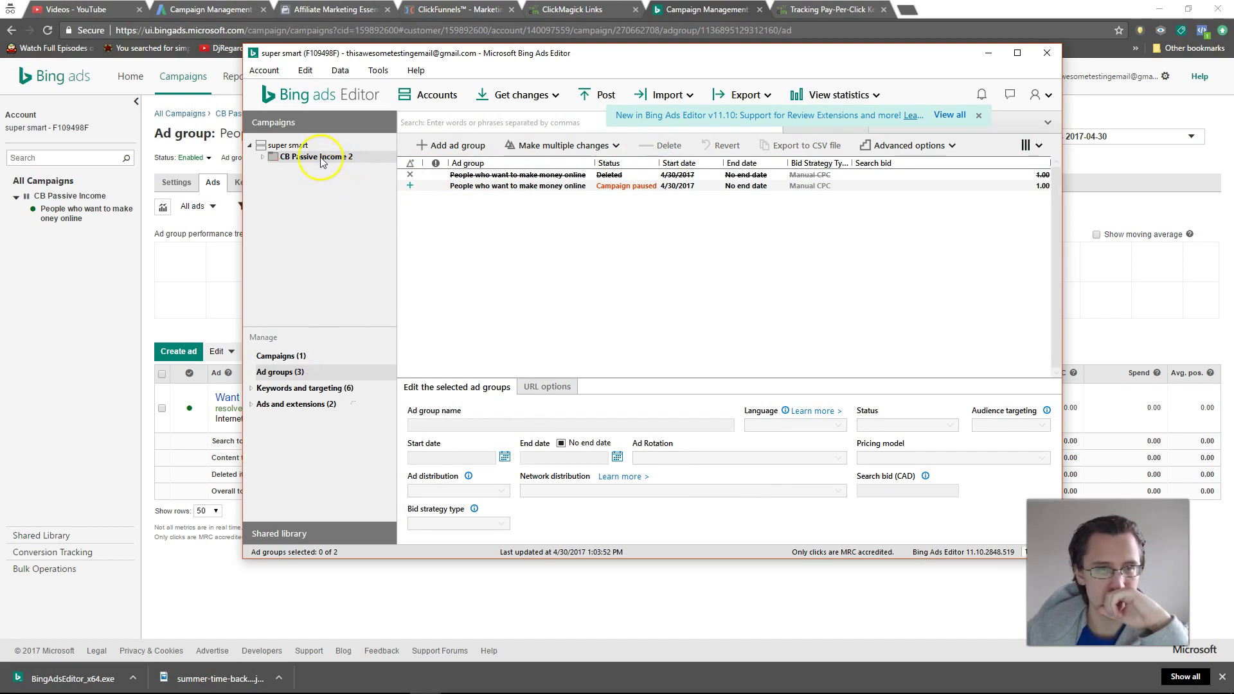
click(321, 158)
click(288, 356)
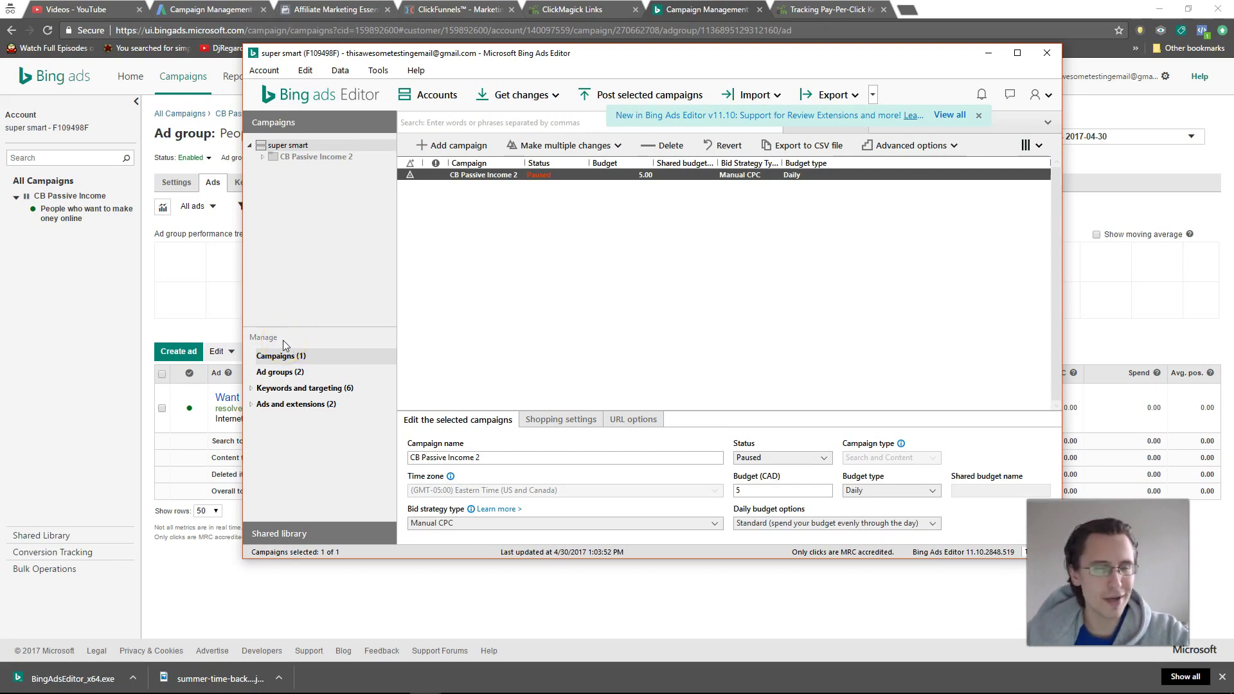
Step: Copy the CB Passive Income 2 campaign and paste a duplicate into the campaign list
click(298, 145)
click(299, 158)
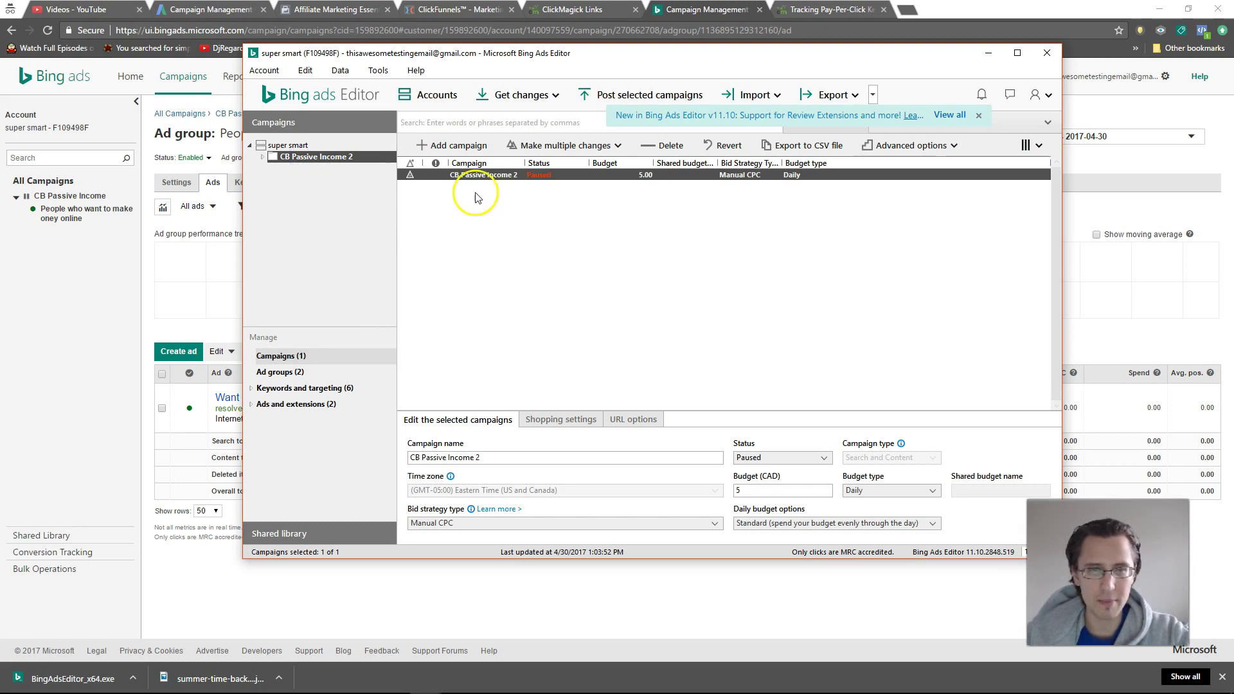
right_click(476, 176)
click(504, 234)
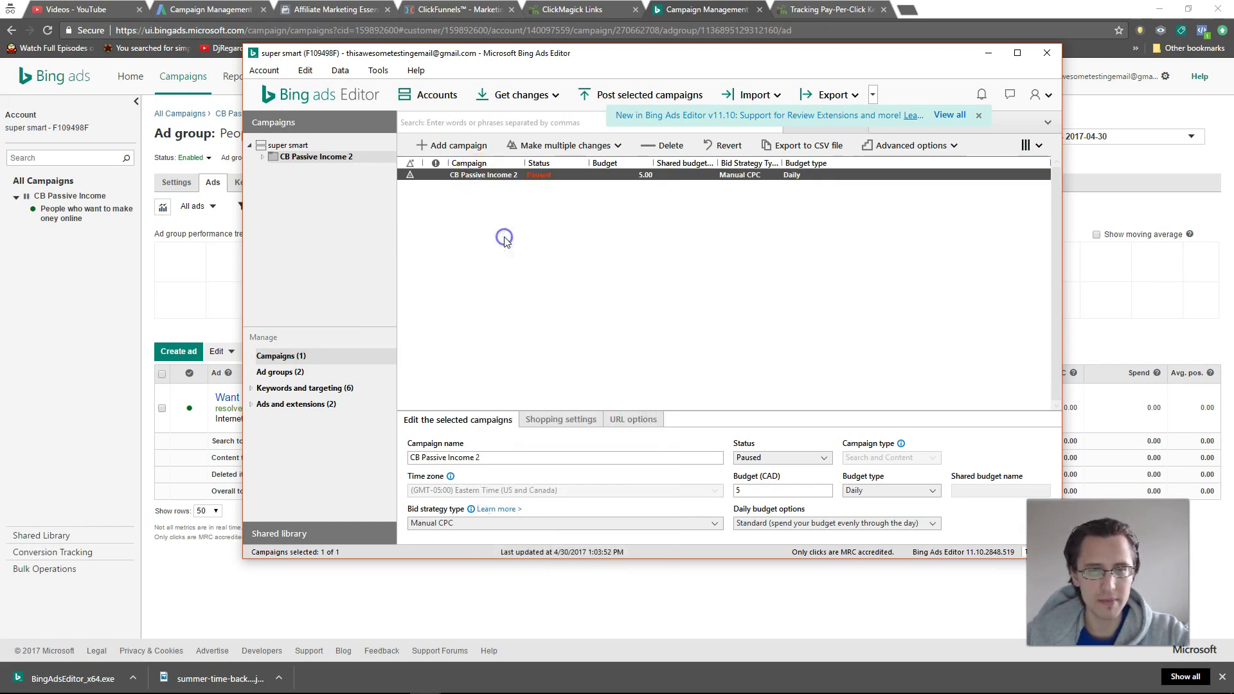
right_click(467, 200)
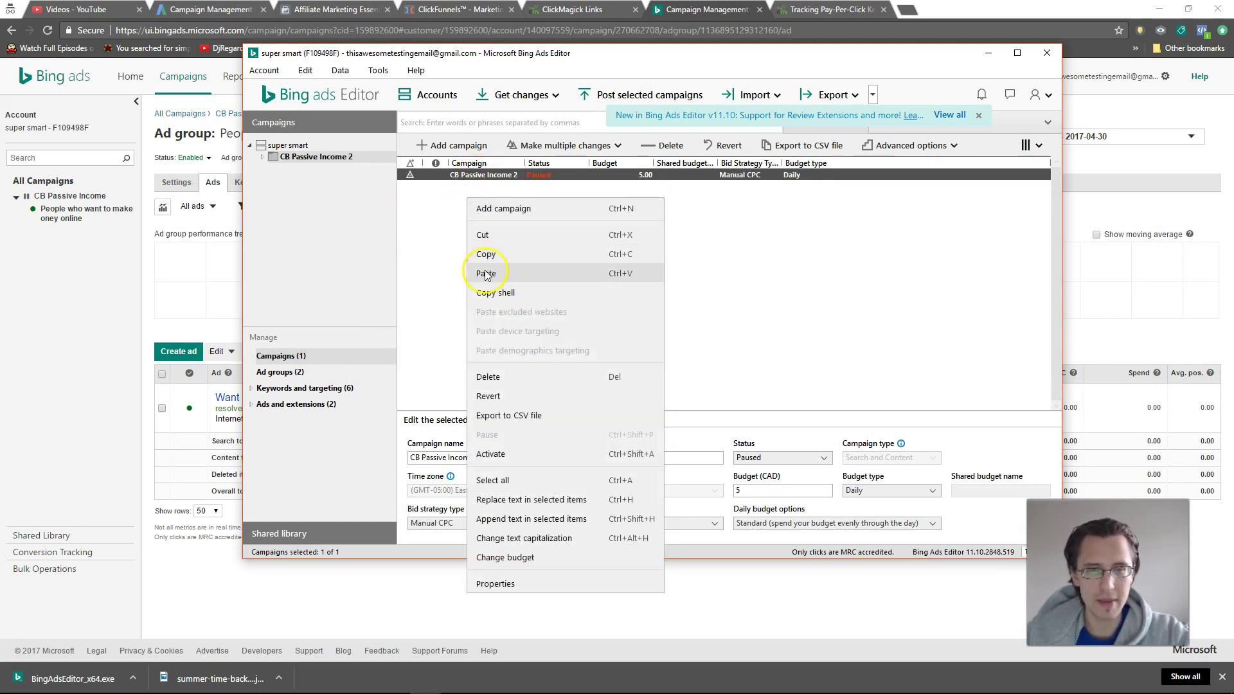
click(486, 274)
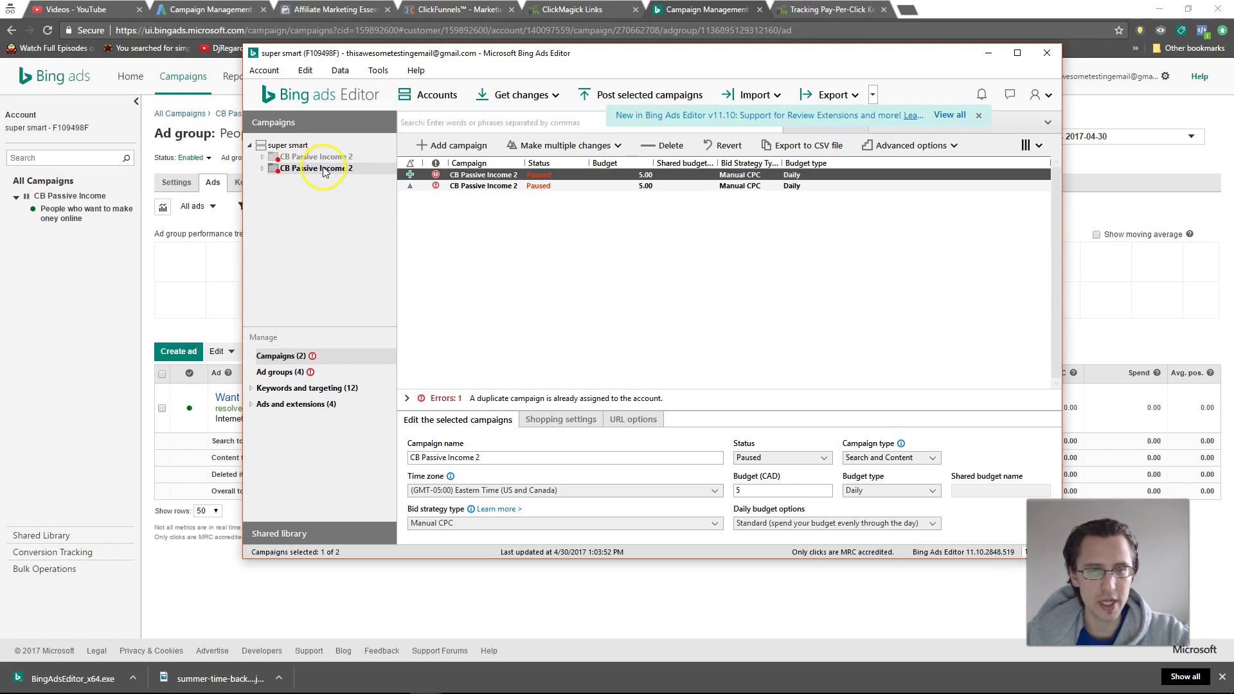
Step: Check the pasted campaign's name and list the account's four ad groups
triple_click(485, 459)
drag(417, 464, 459, 458)
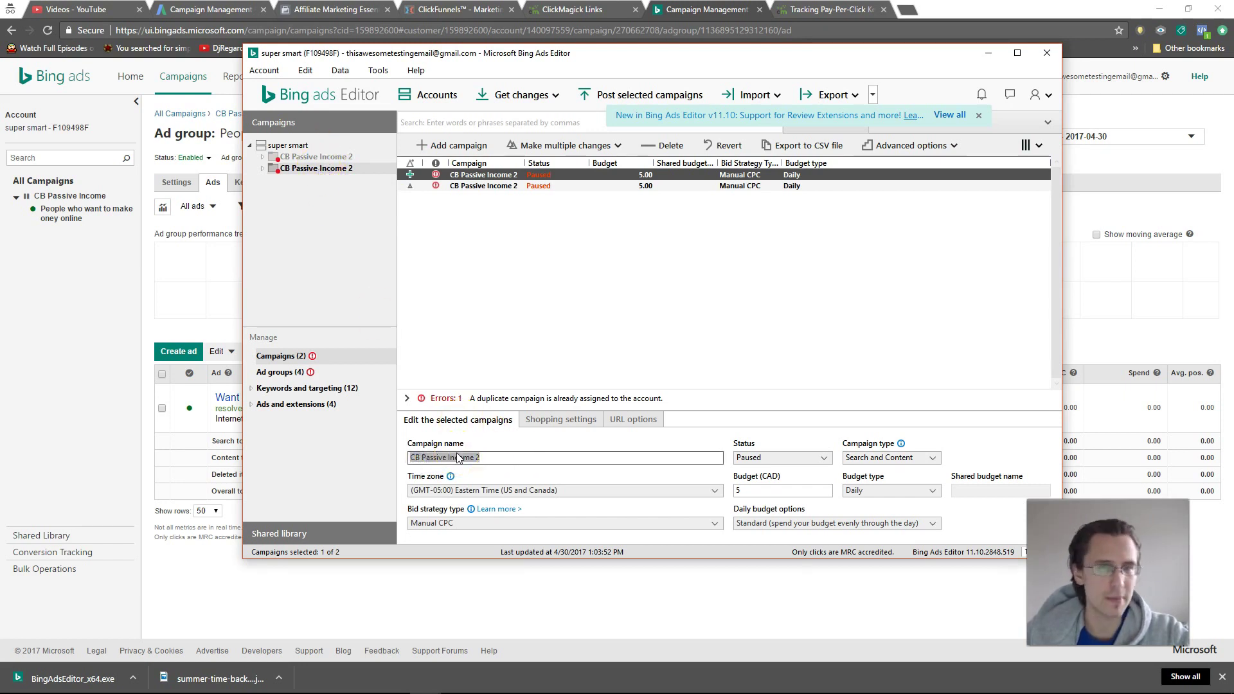
click(270, 364)
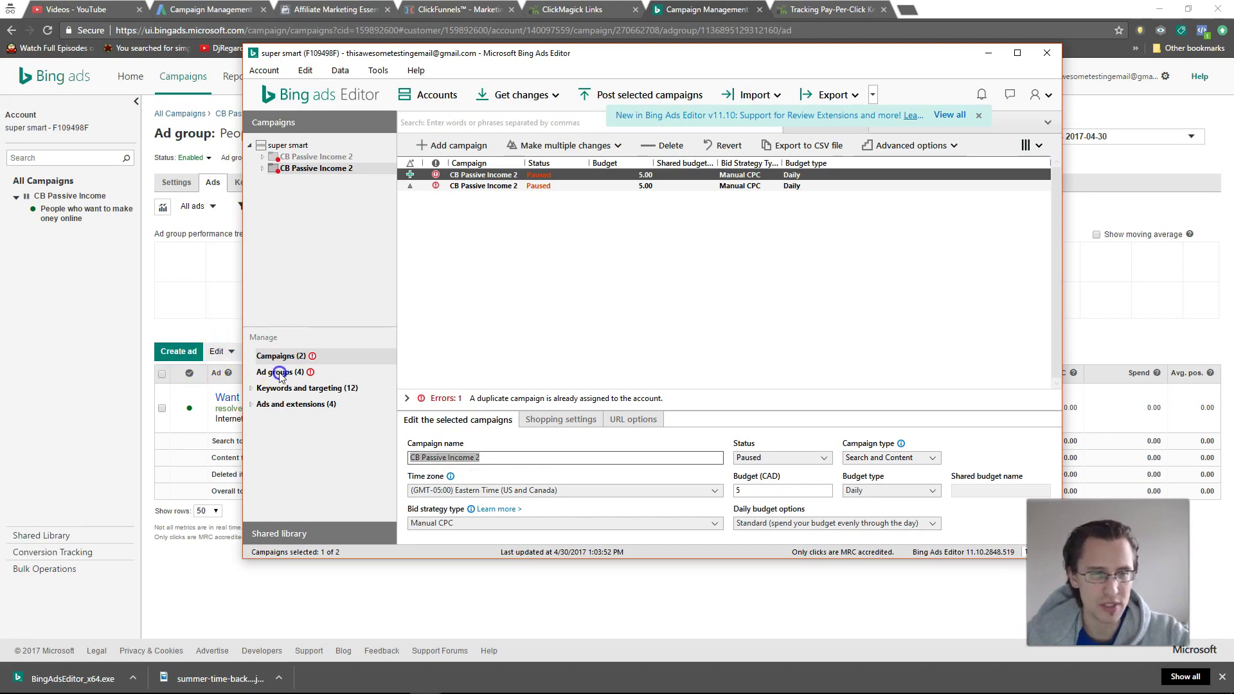
click(280, 374)
click(284, 358)
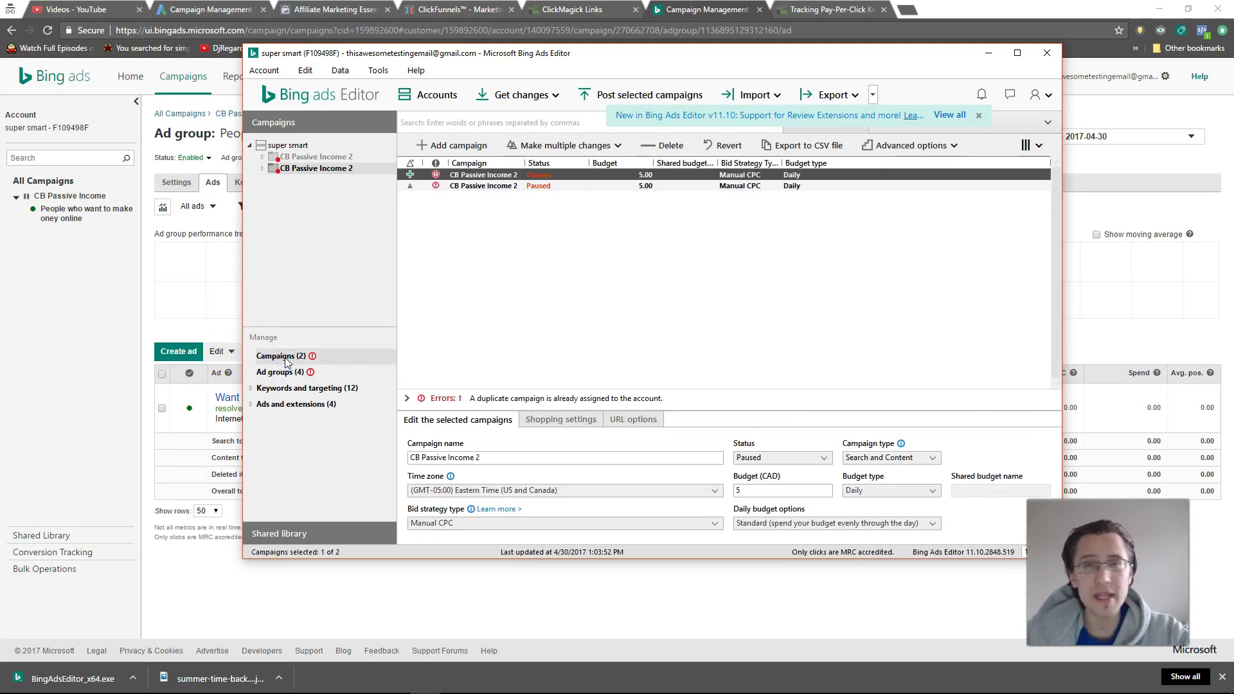
click(287, 373)
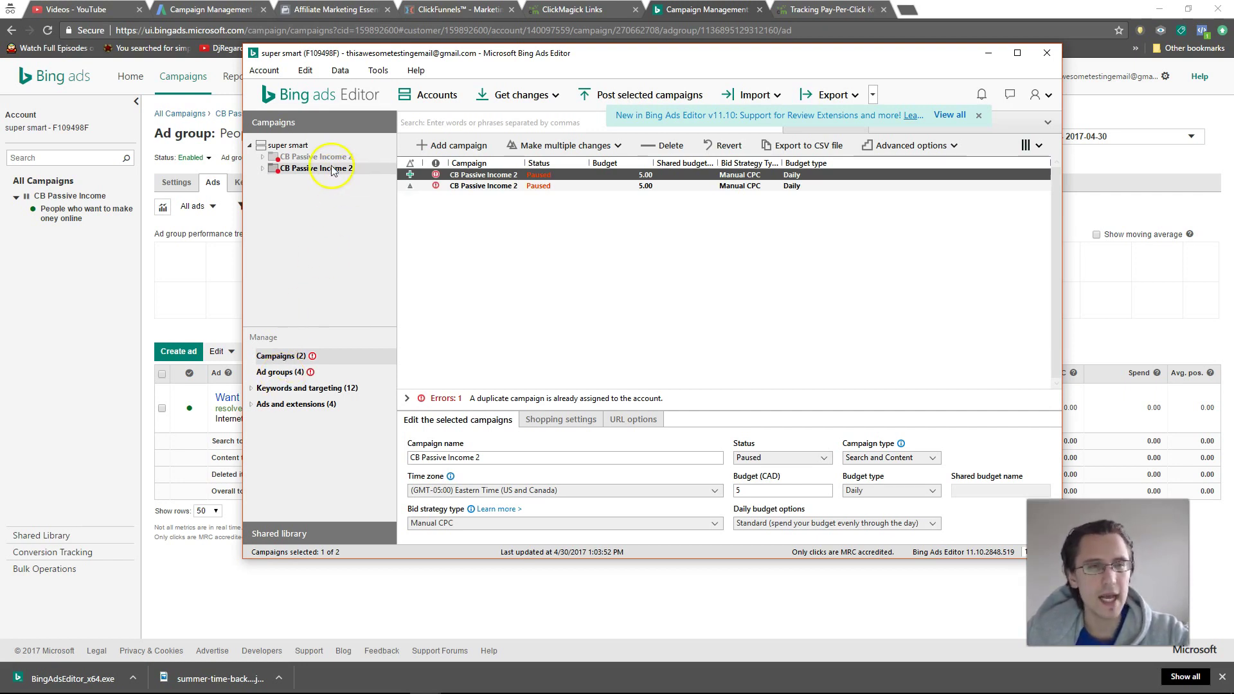
Step: Copy the active ad group from the second CB Passive Income 2 campaign
click(278, 373)
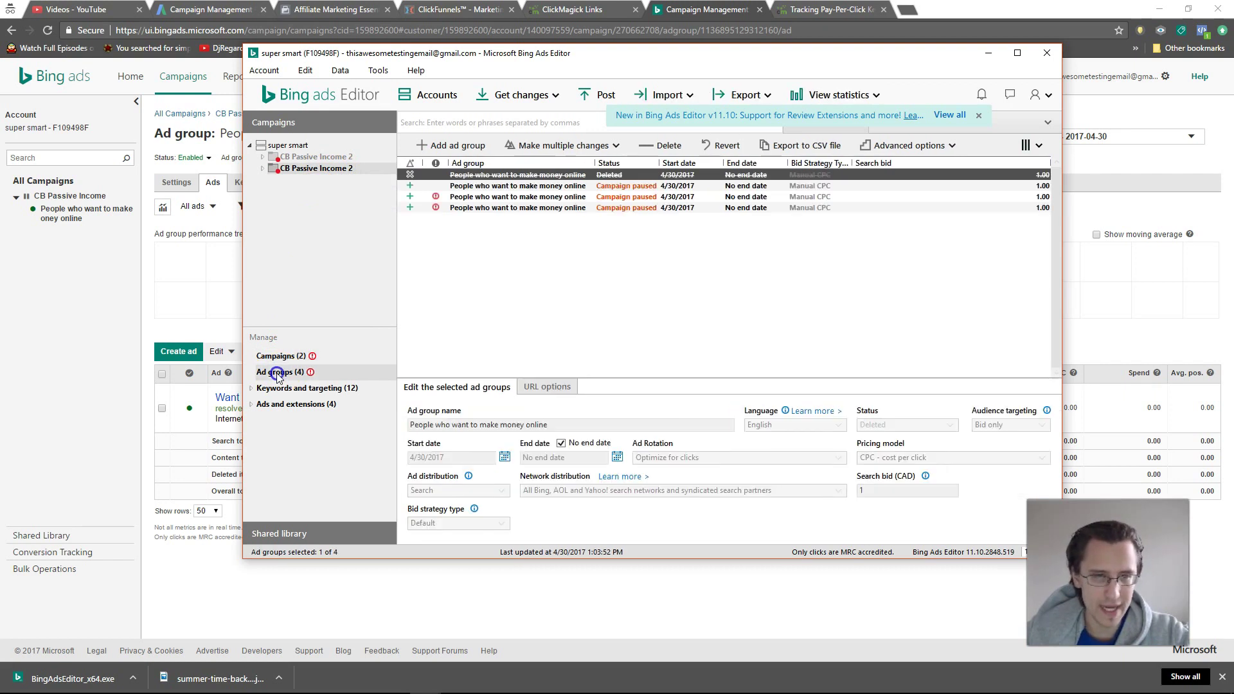
click(321, 158)
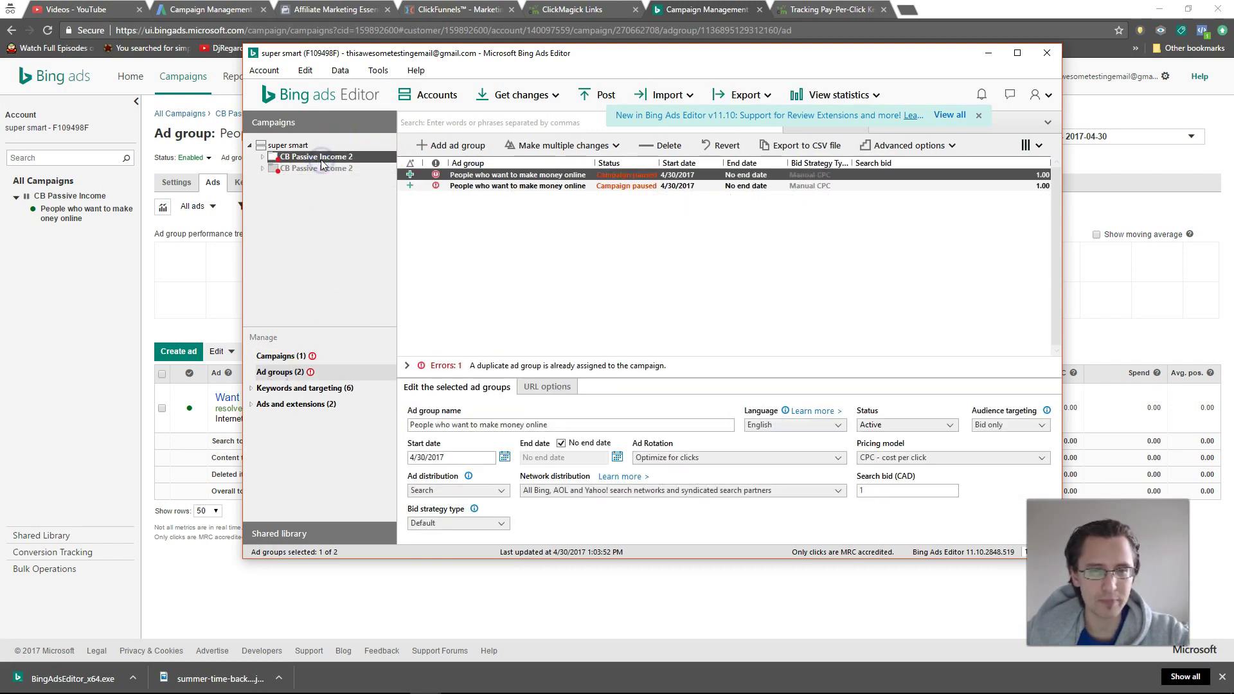
click(313, 169)
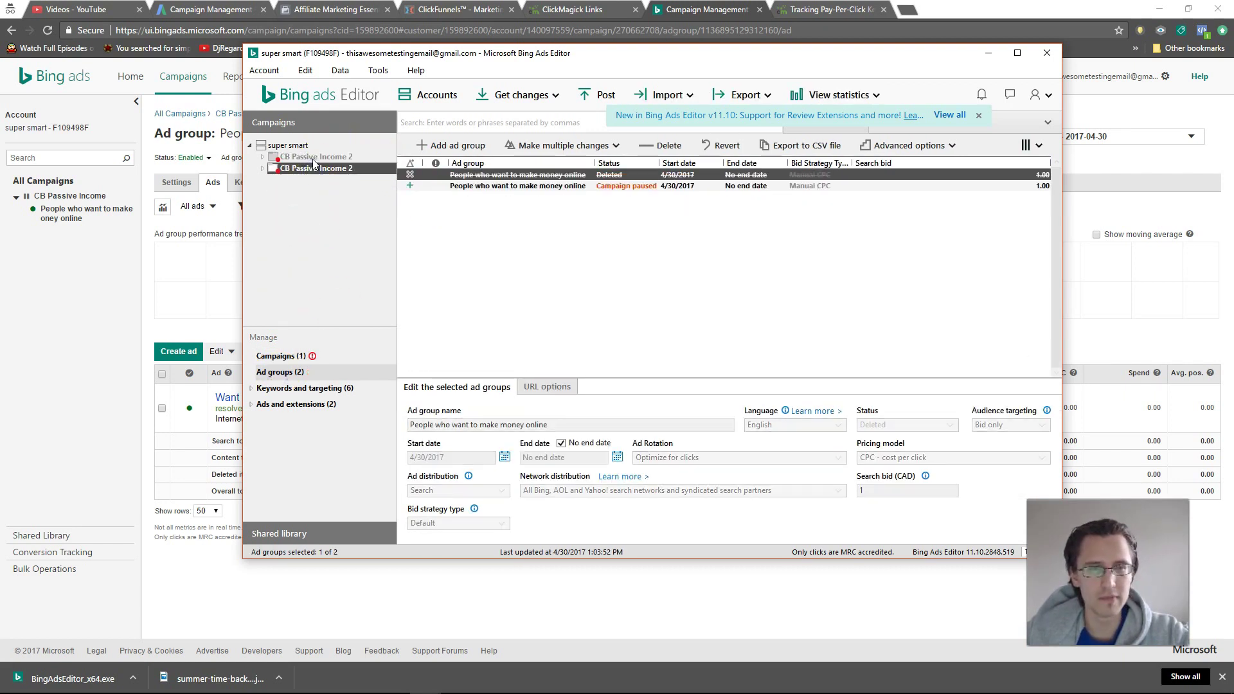
click(320, 160)
click(320, 168)
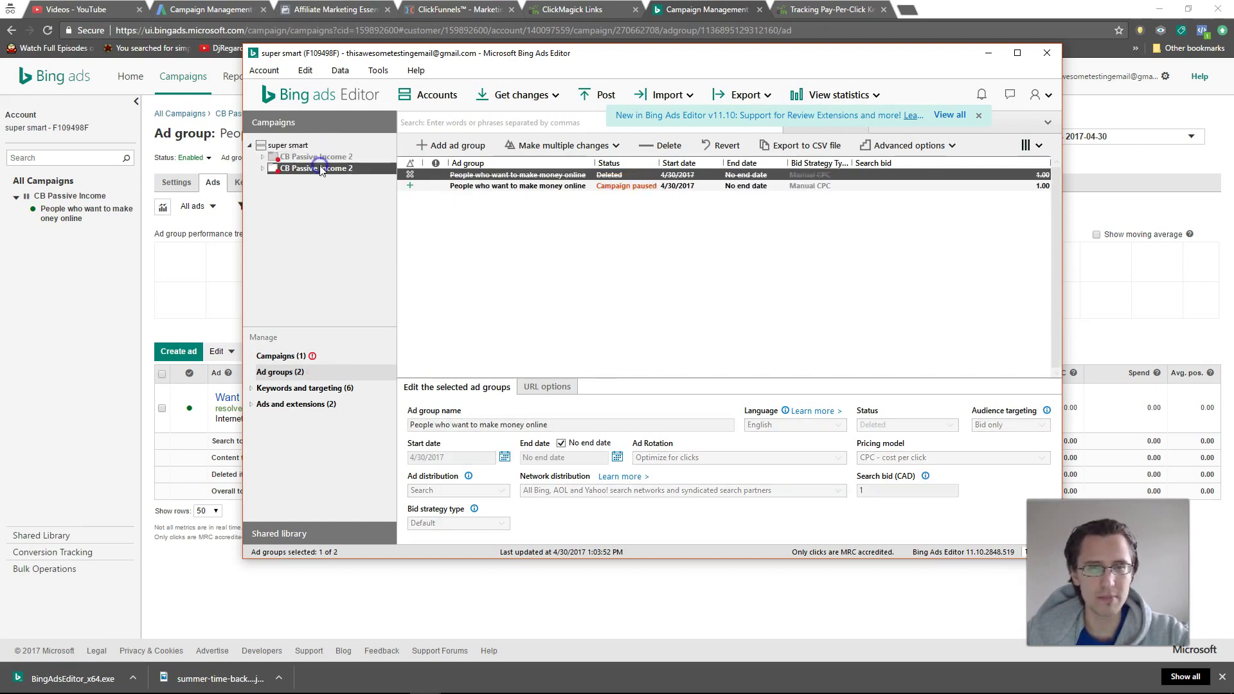
click(538, 187)
right_click(525, 188)
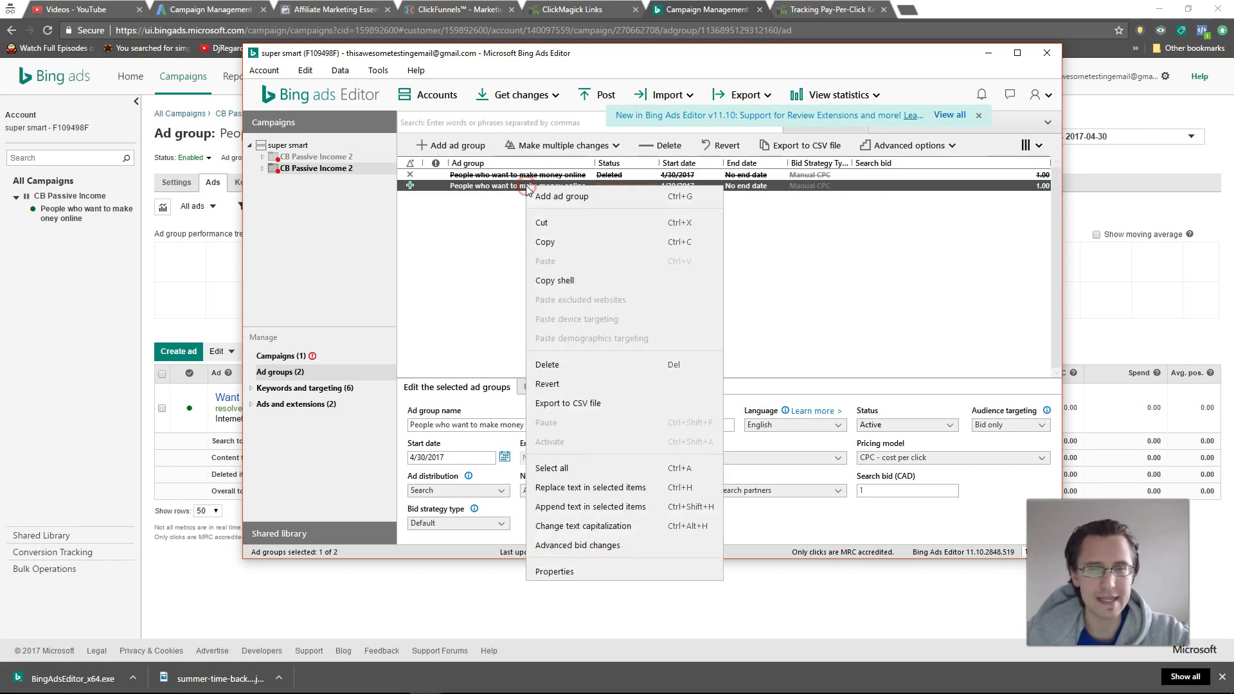
click(561, 243)
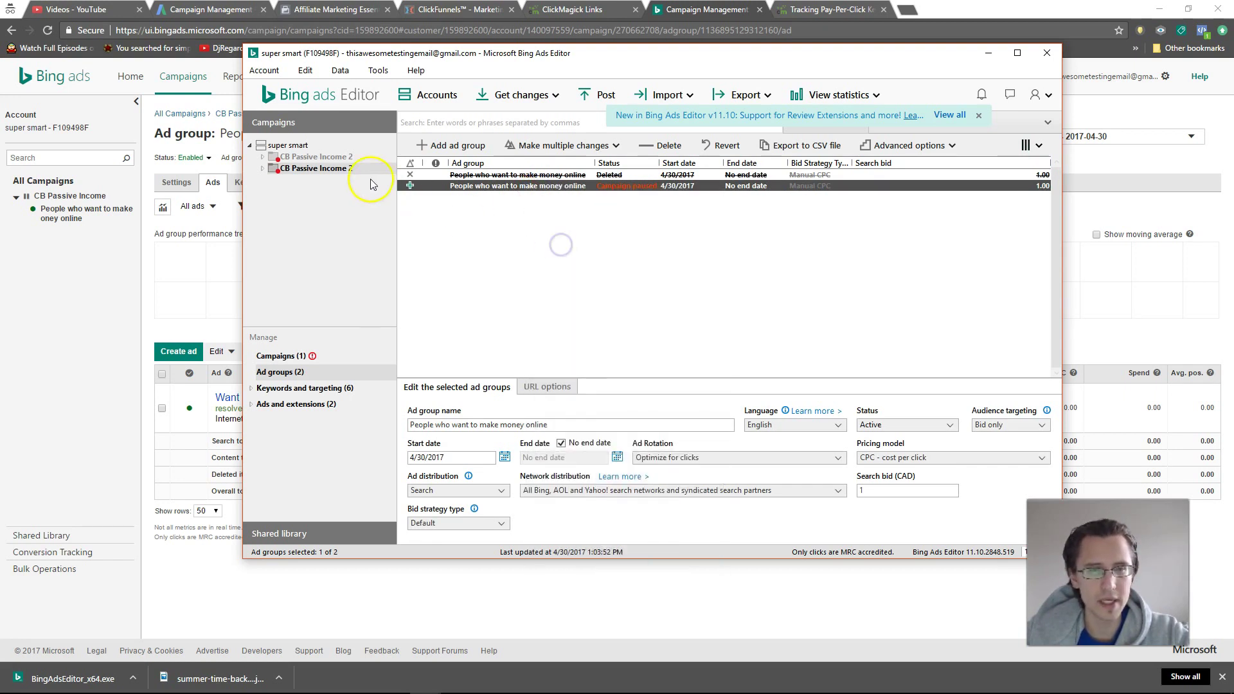
Step: Paste the copied ad group into the first CB Passive Income 2 campaign
click(326, 158)
right_click(500, 206)
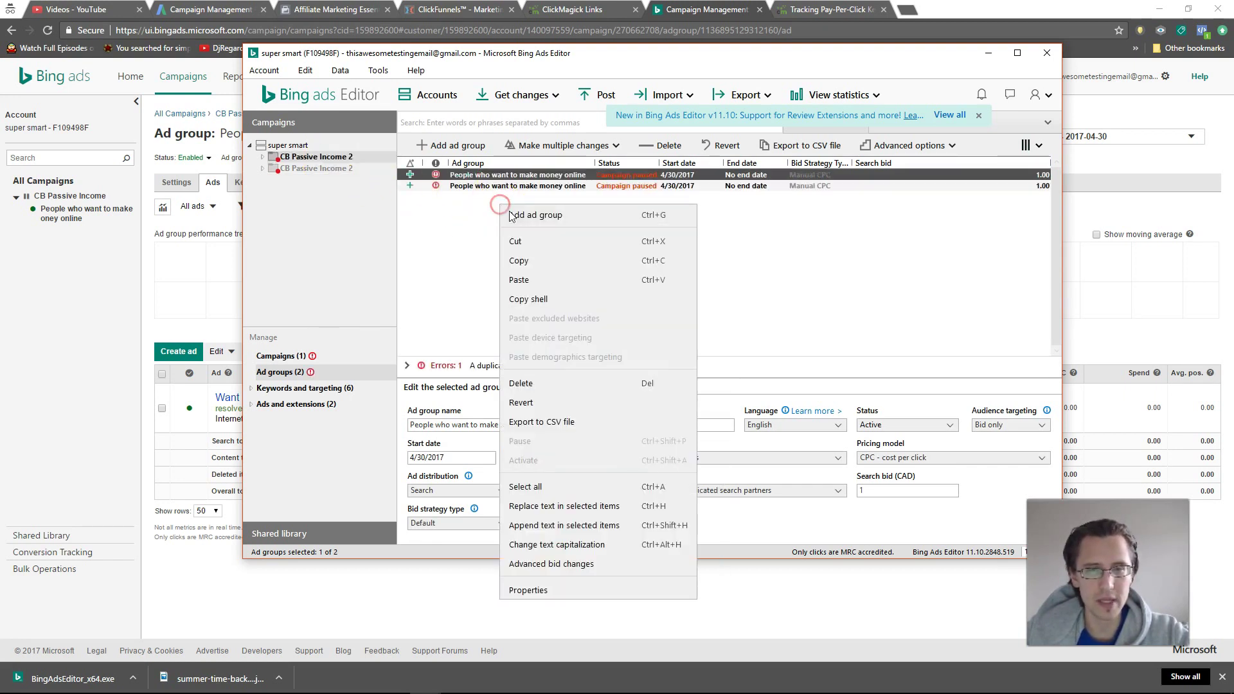
click(538, 278)
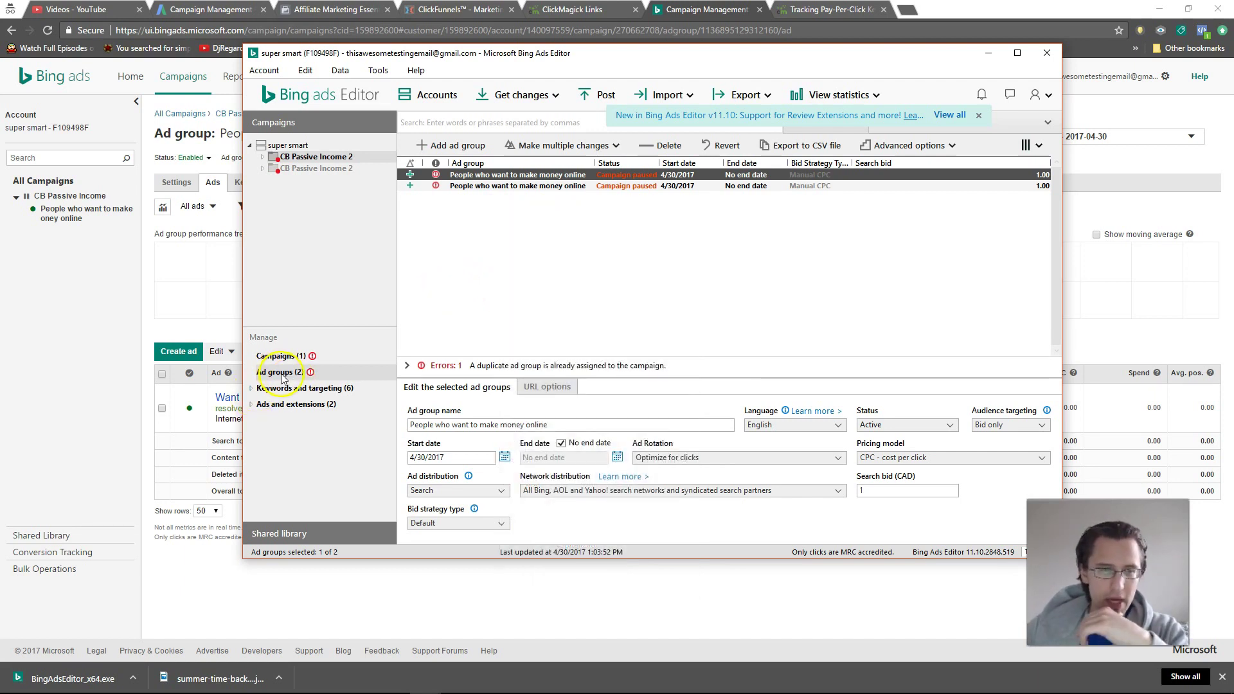
click(308, 168)
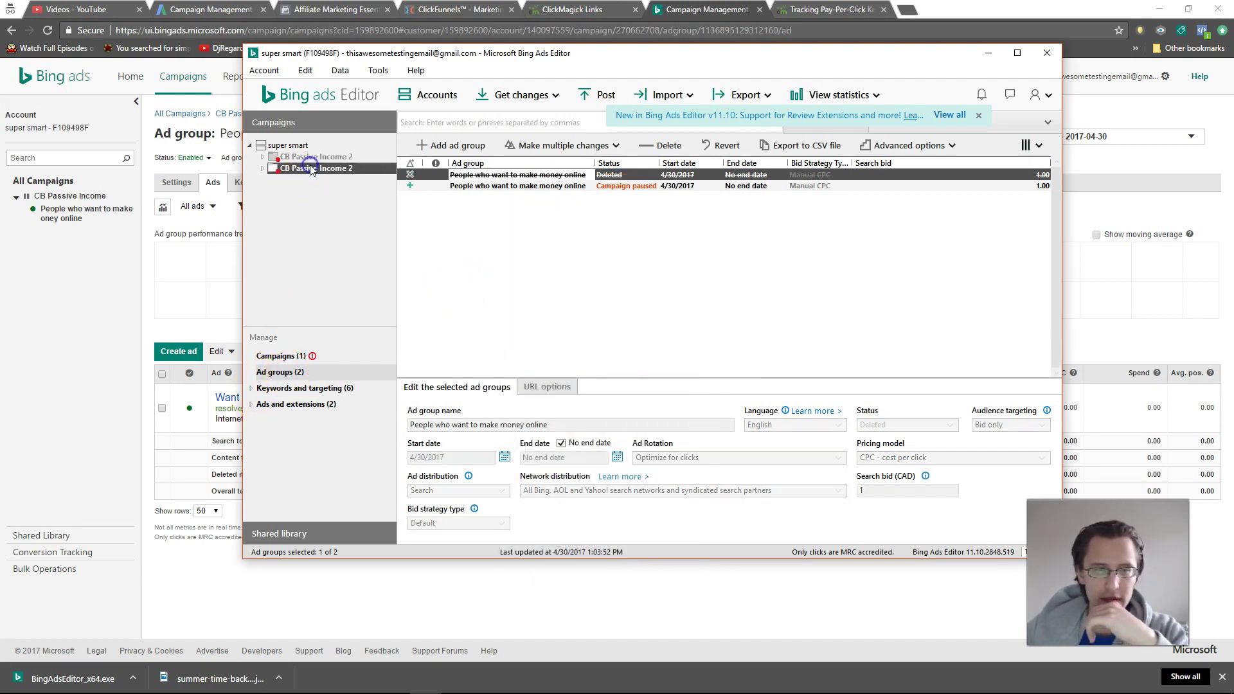
click(284, 356)
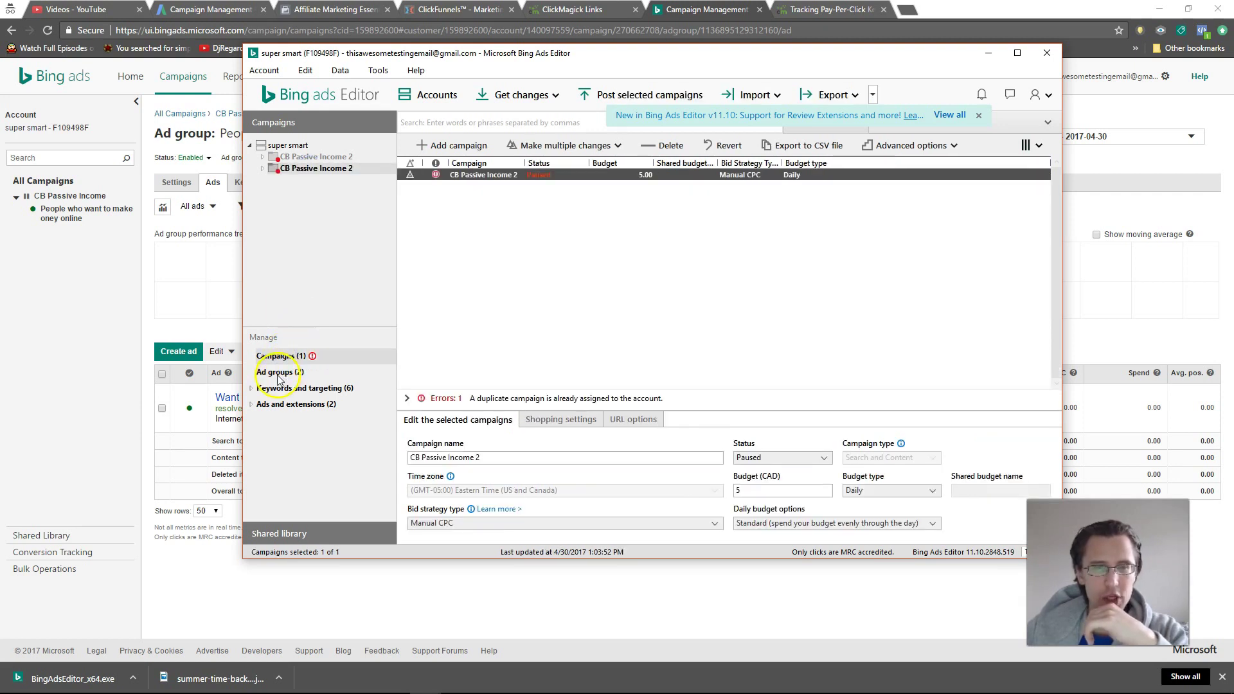
click(279, 374)
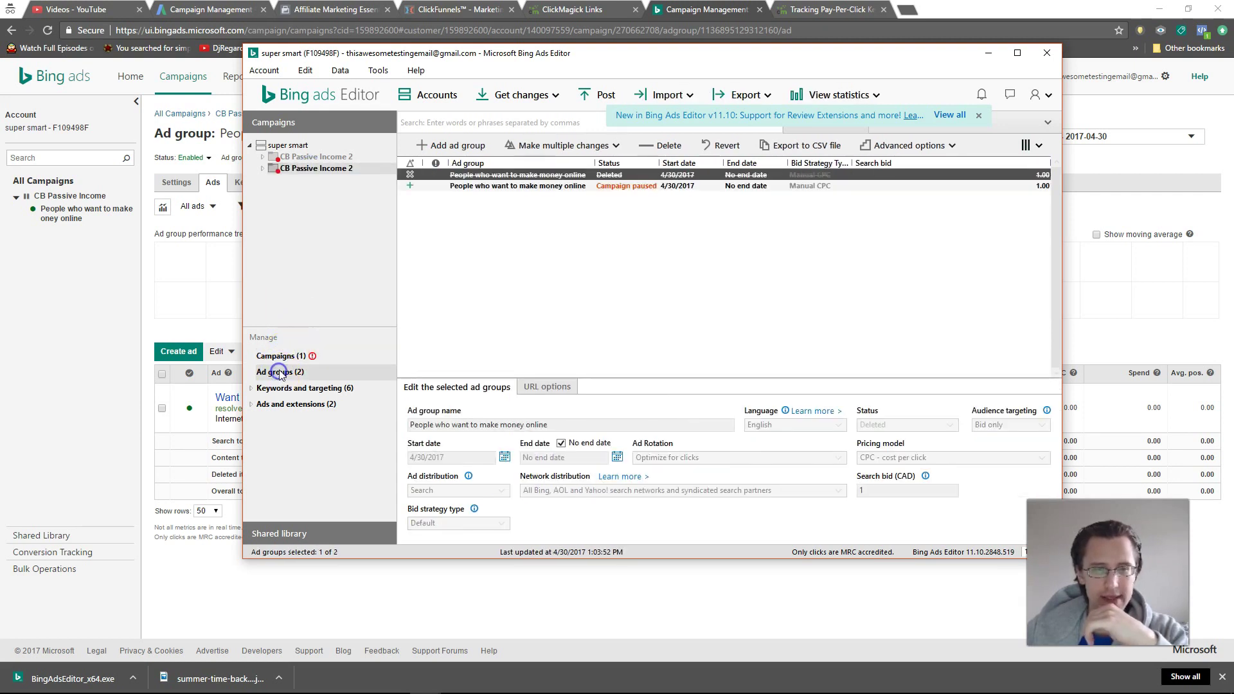
click(315, 156)
right_click(479, 205)
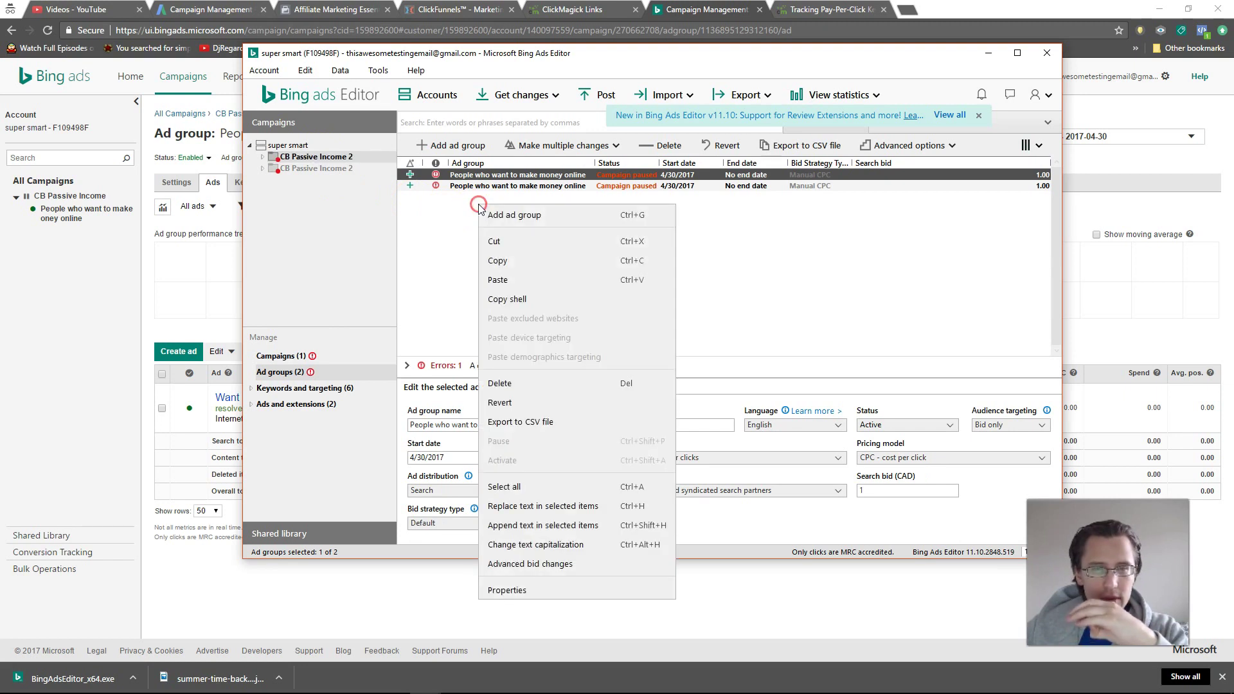
click(508, 276)
key(ctrl+v)
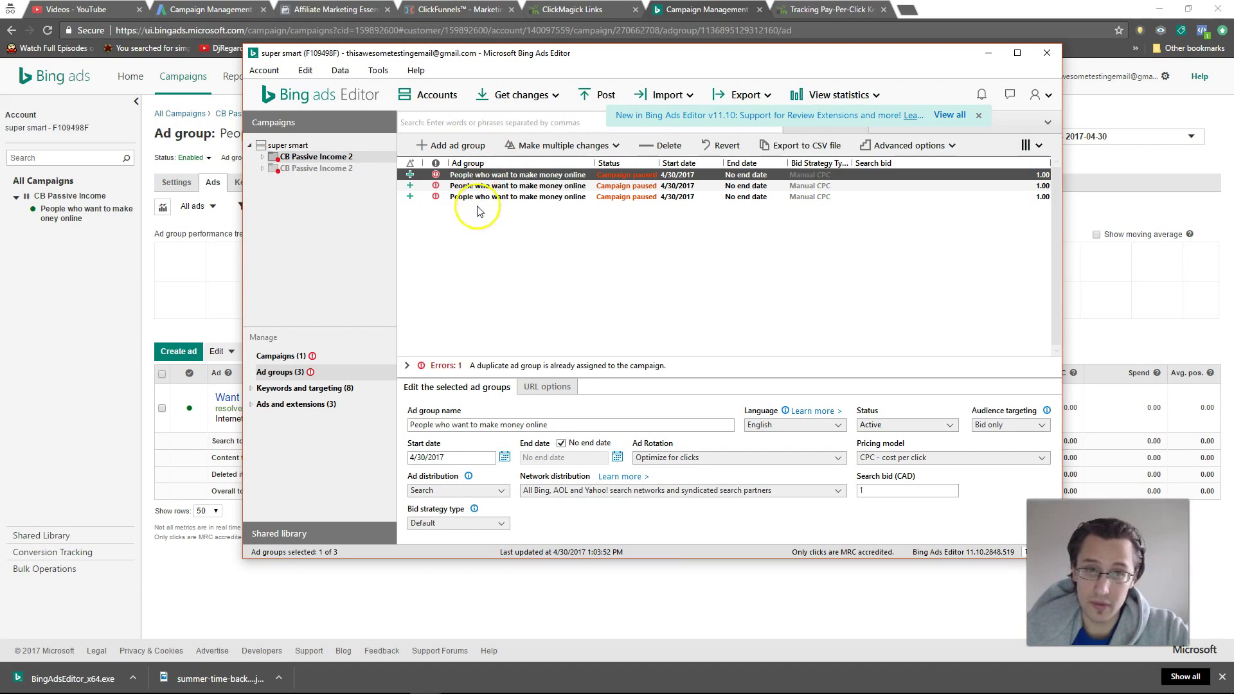
Step: Compare the ad groups of both CB Passive Income 2 campaigns
click(341, 170)
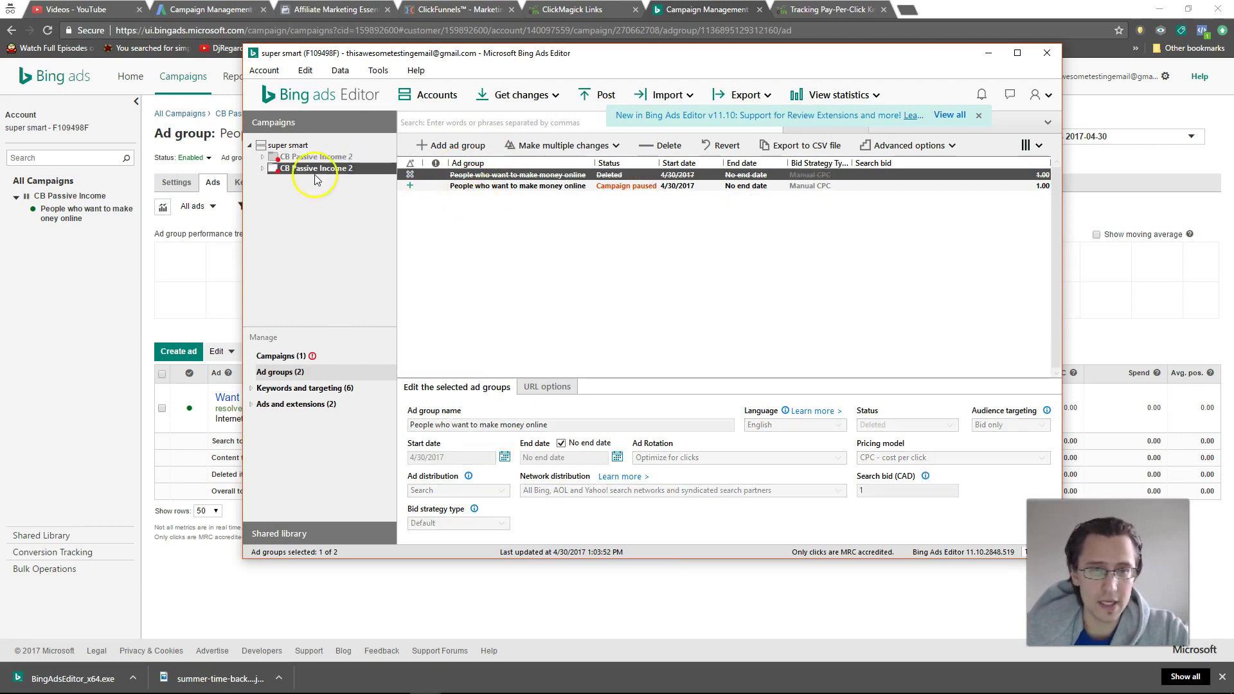
click(316, 158)
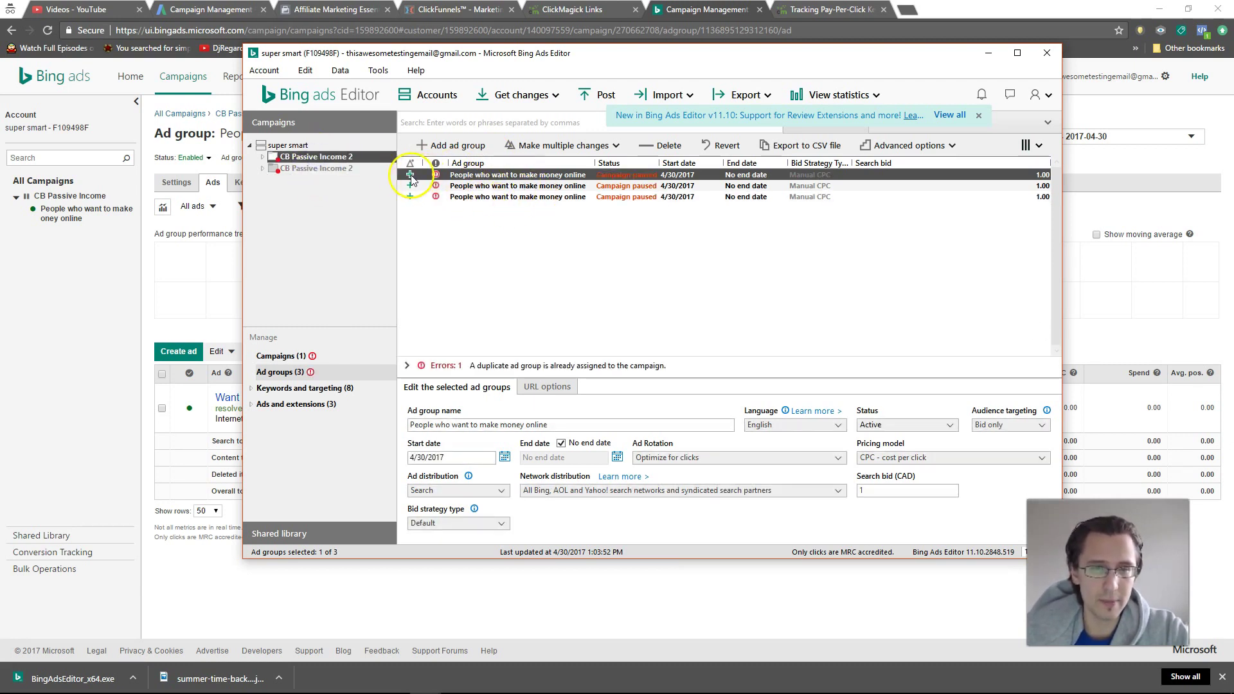
click(304, 169)
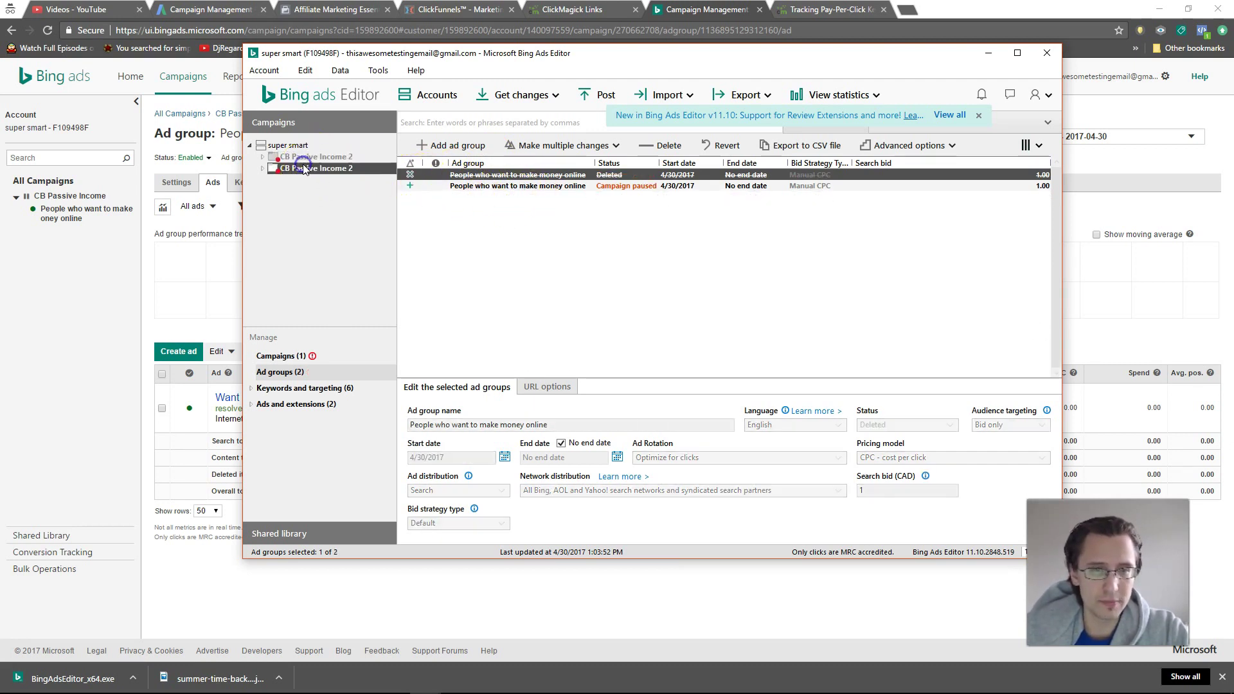
click(409, 175)
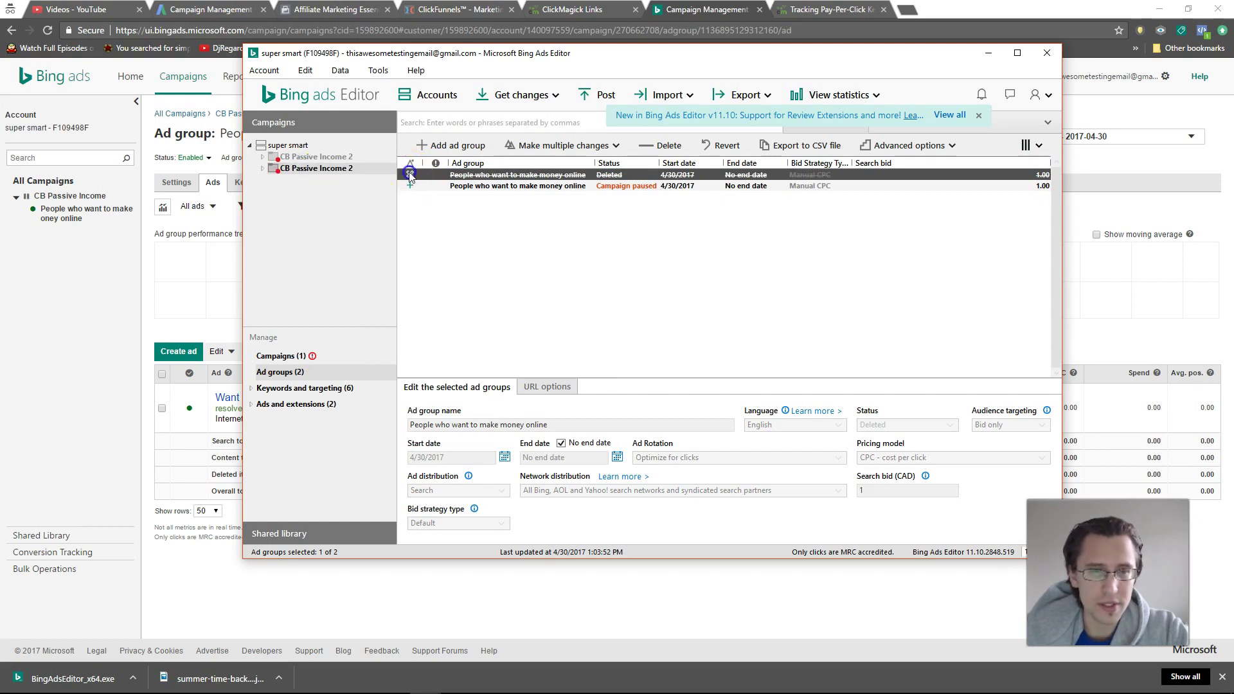
Step: List the campaigns' expanded text ads and autofit the Title Part 1 and Title Part 2 columns
click(293, 407)
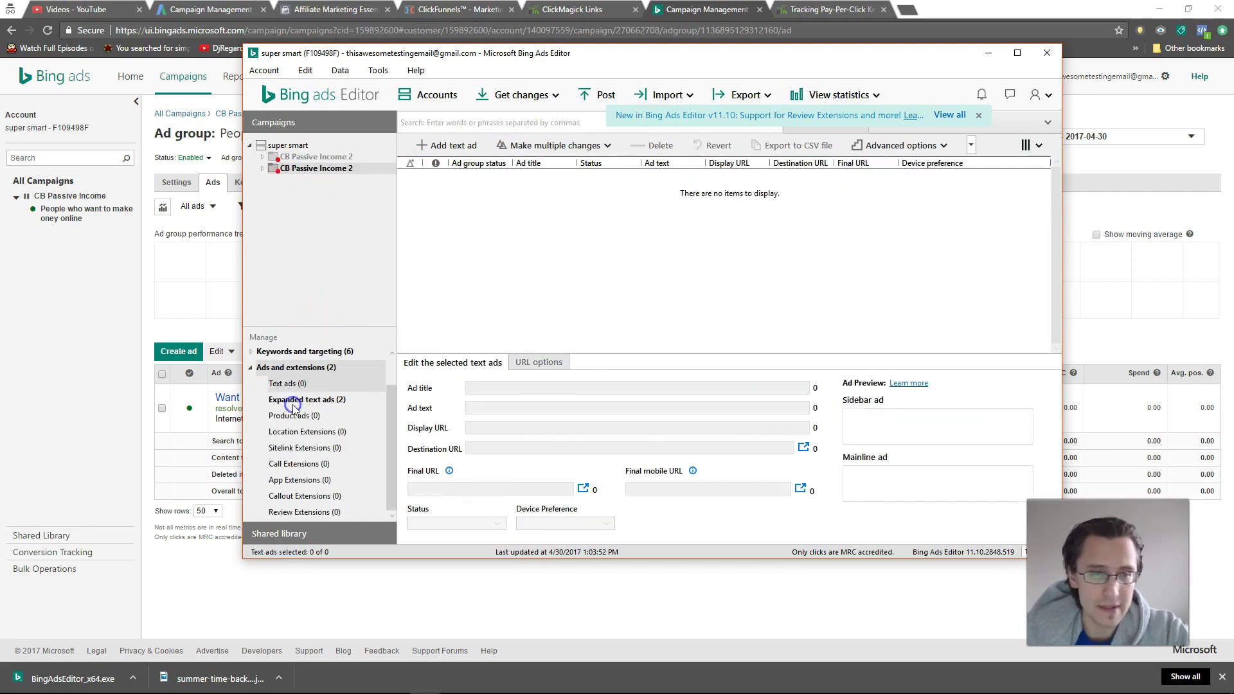
click(312, 401)
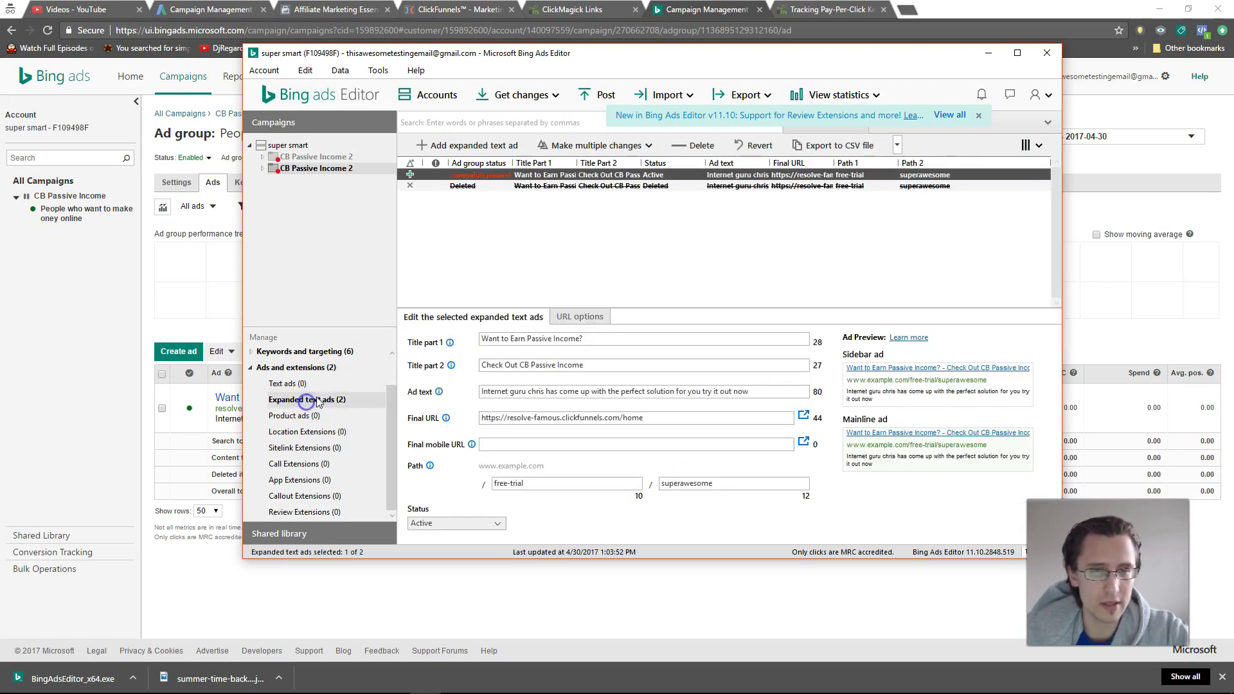
click(325, 158)
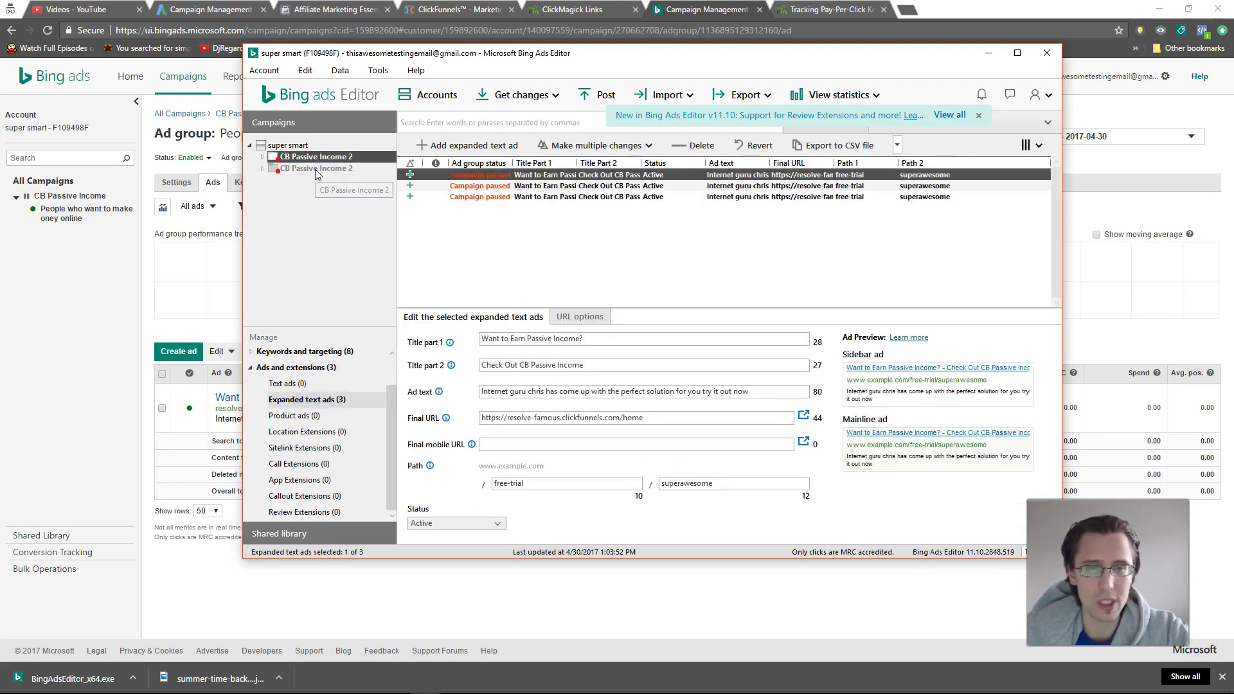
click(319, 157)
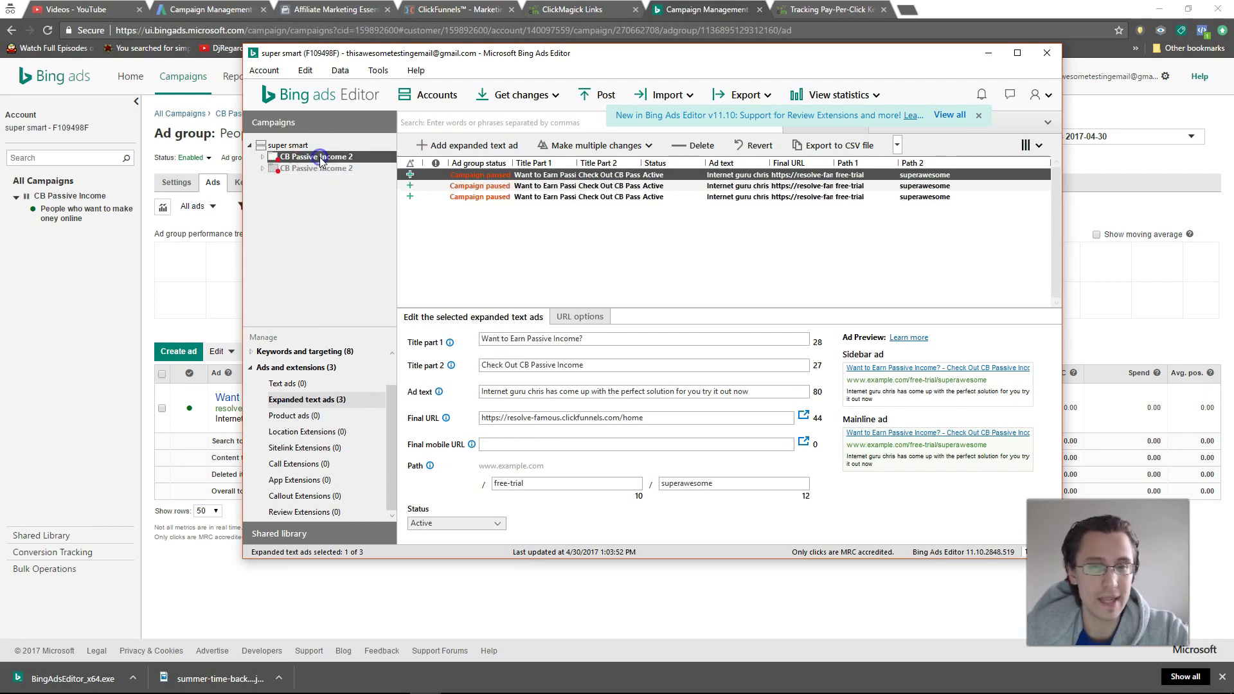
click(318, 169)
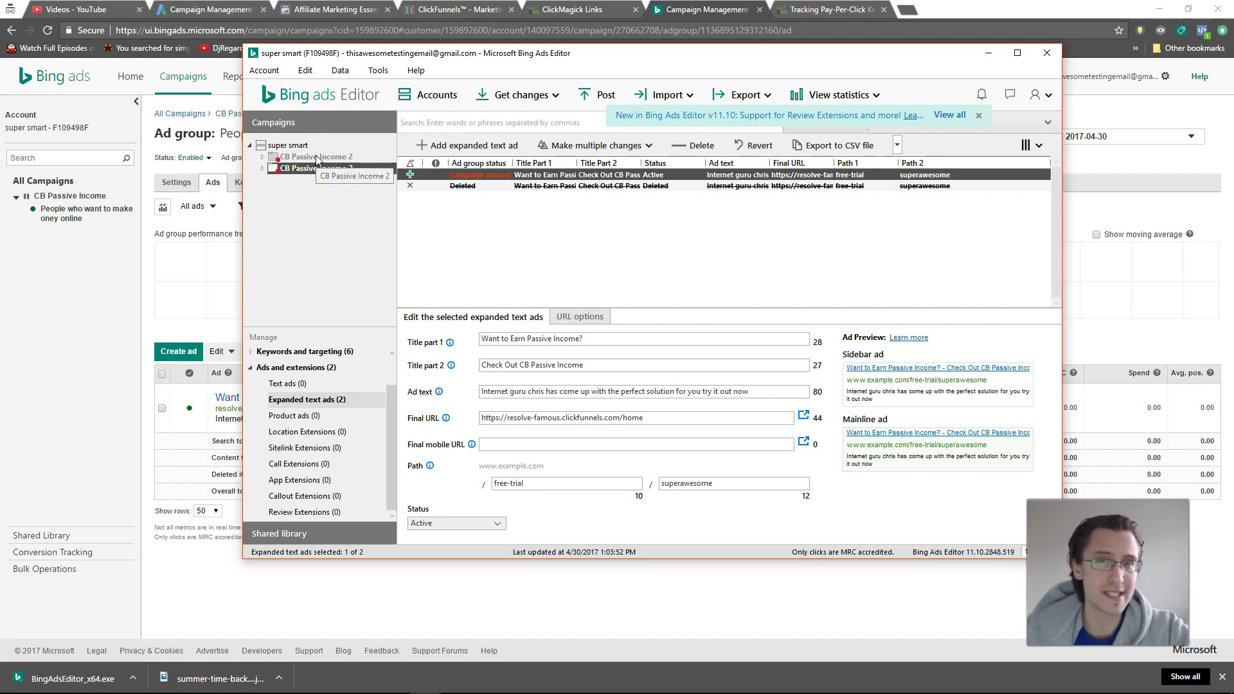
click(339, 406)
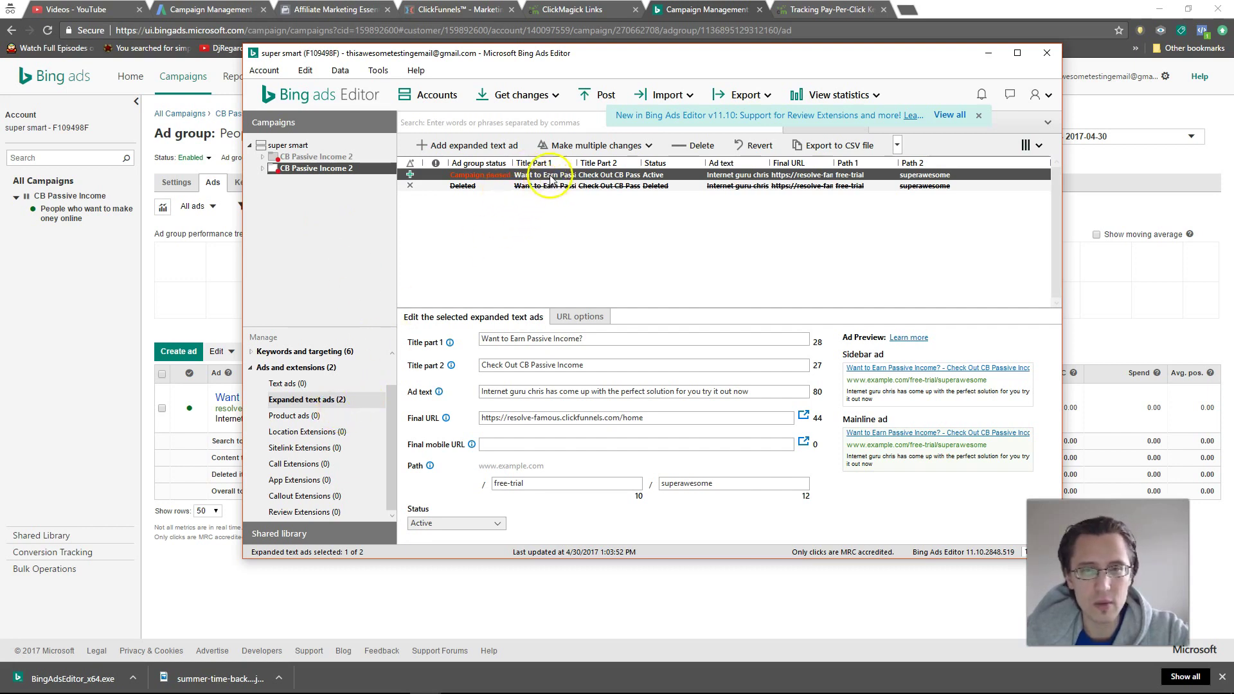
double_click(576, 162)
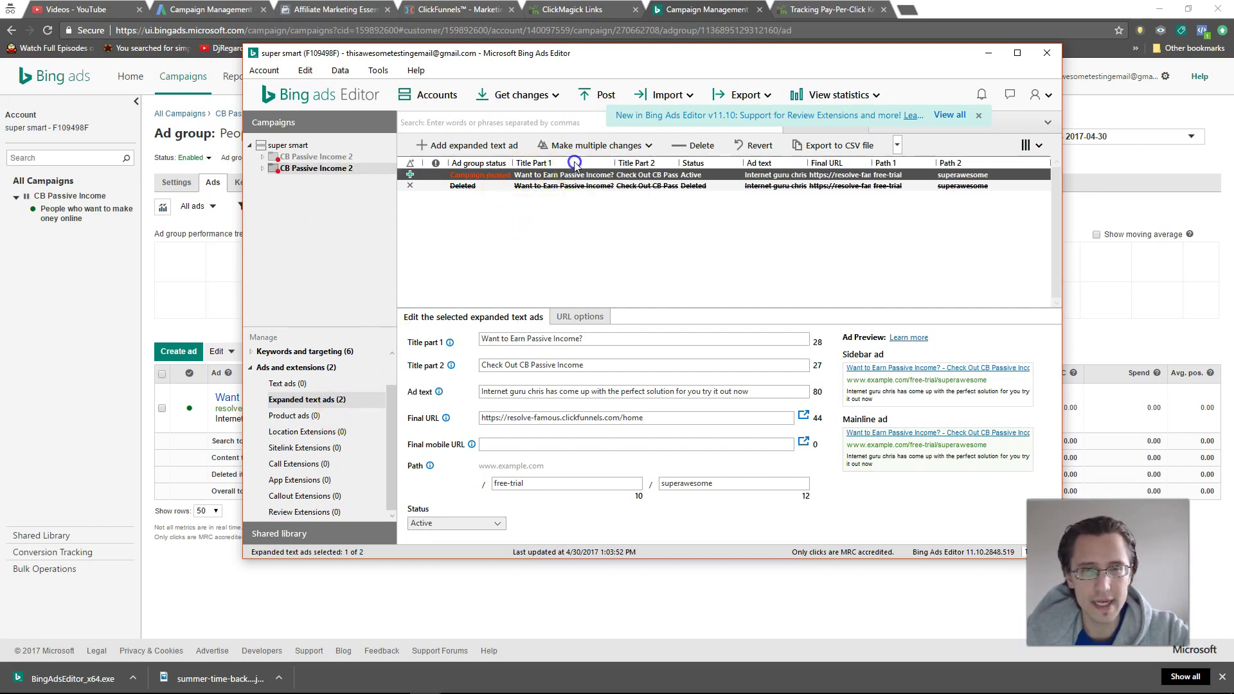
double_click(678, 163)
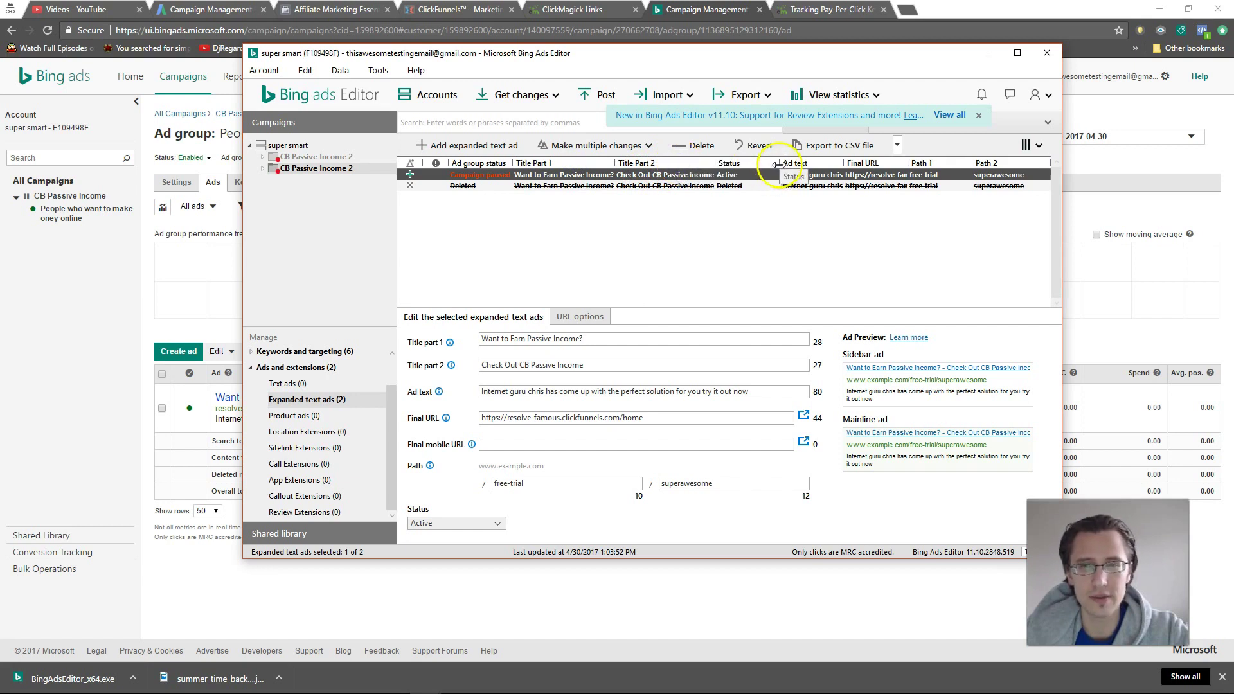
Step: Copy the active Want to Earn Passive Income? expanded text ad
click(544, 177)
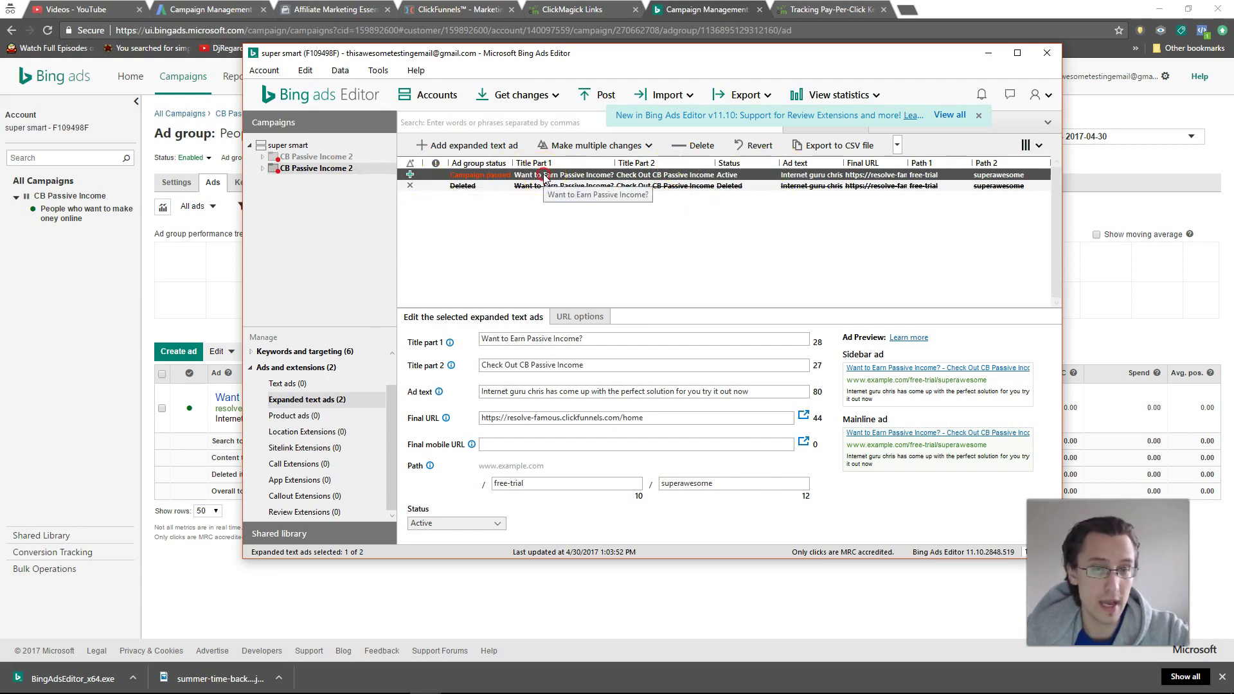
right_click(544, 176)
click(567, 231)
Step: Paste the copied Want to Earn Passive Income? ad into the People who want to make money online ad group
right_click(470, 202)
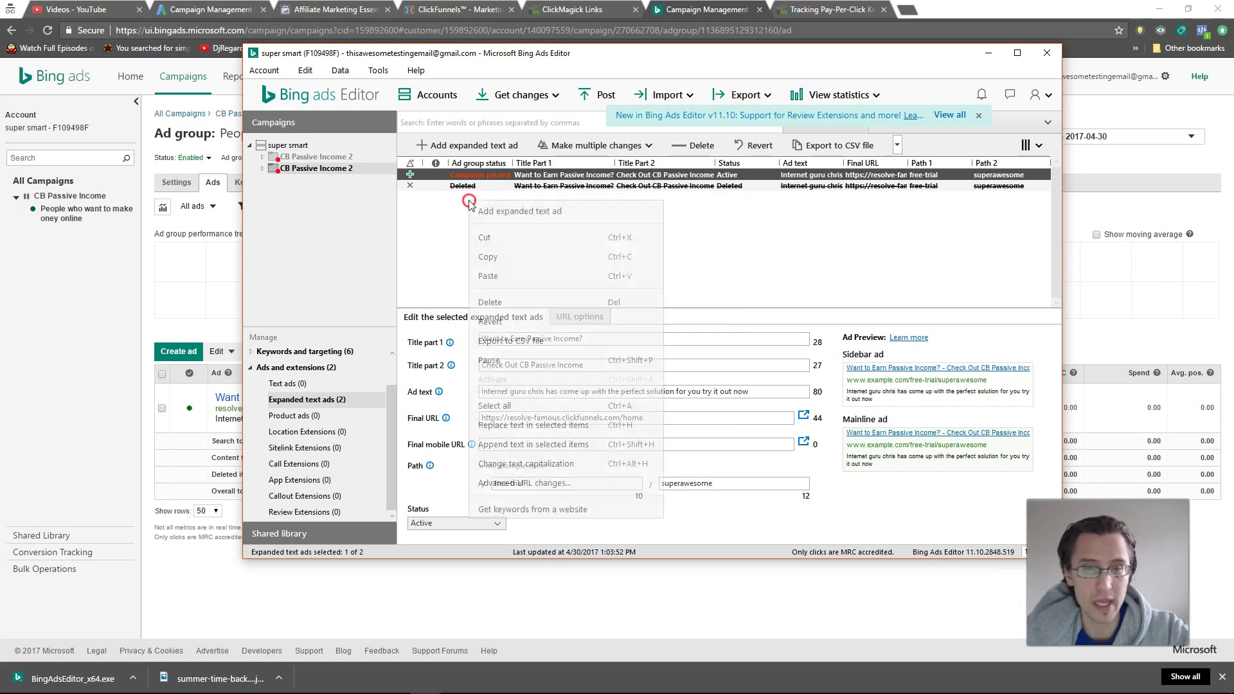
click(495, 276)
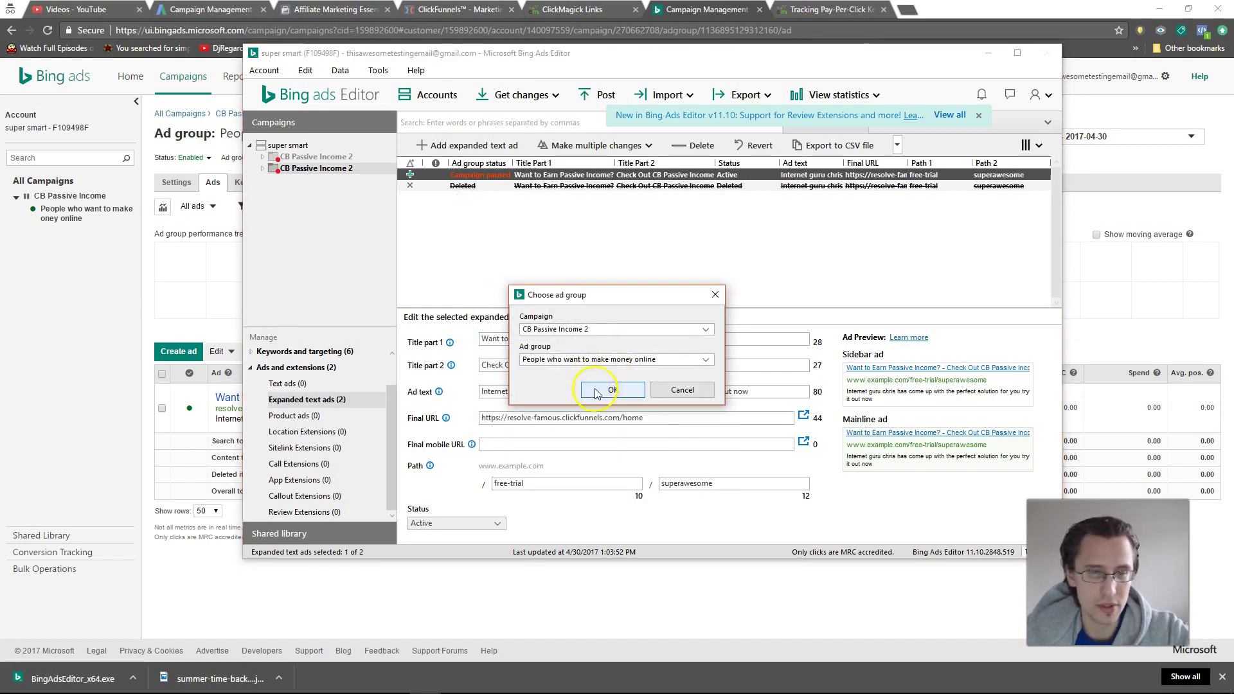
click(610, 389)
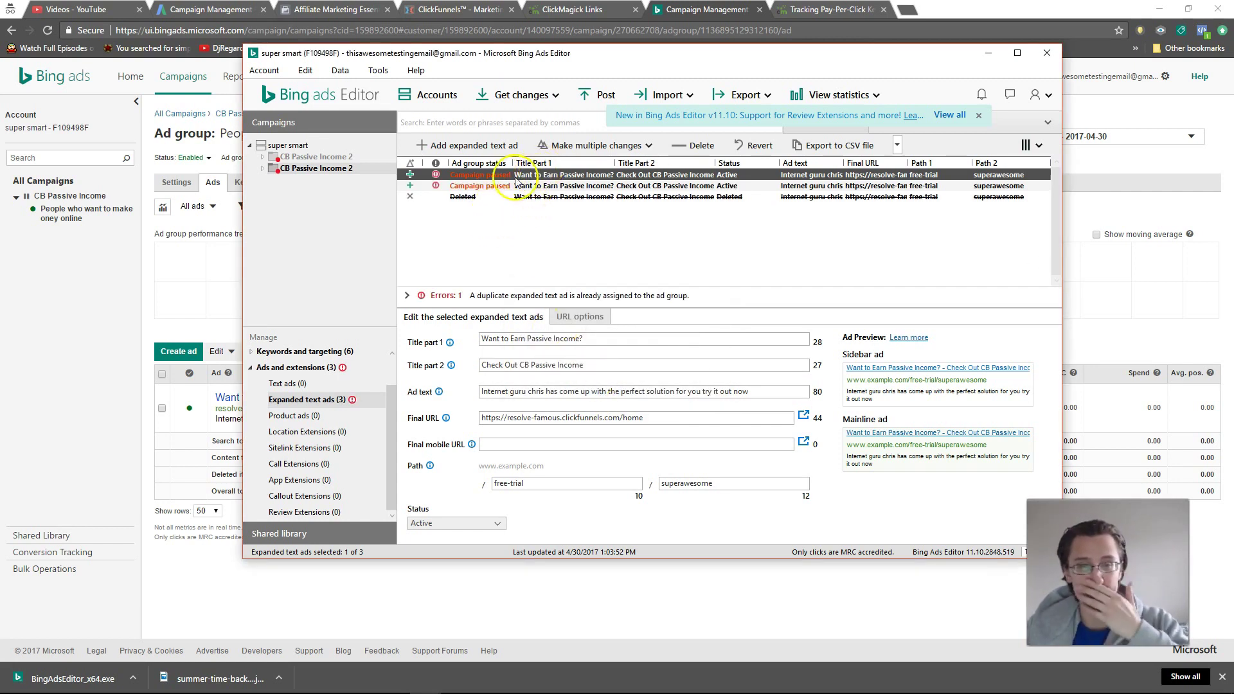
Step: Copy two selected ads, paste them into the same ad group, and review the resulting copies
shift+click(490, 188)
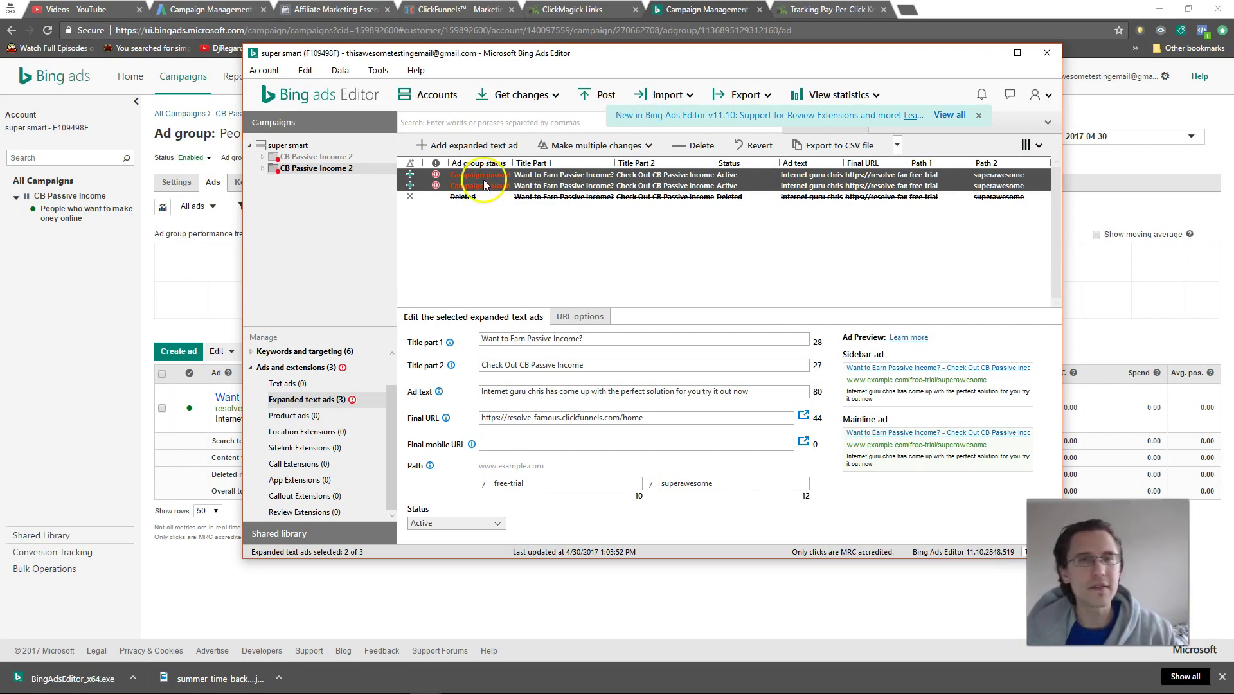
right_click(478, 183)
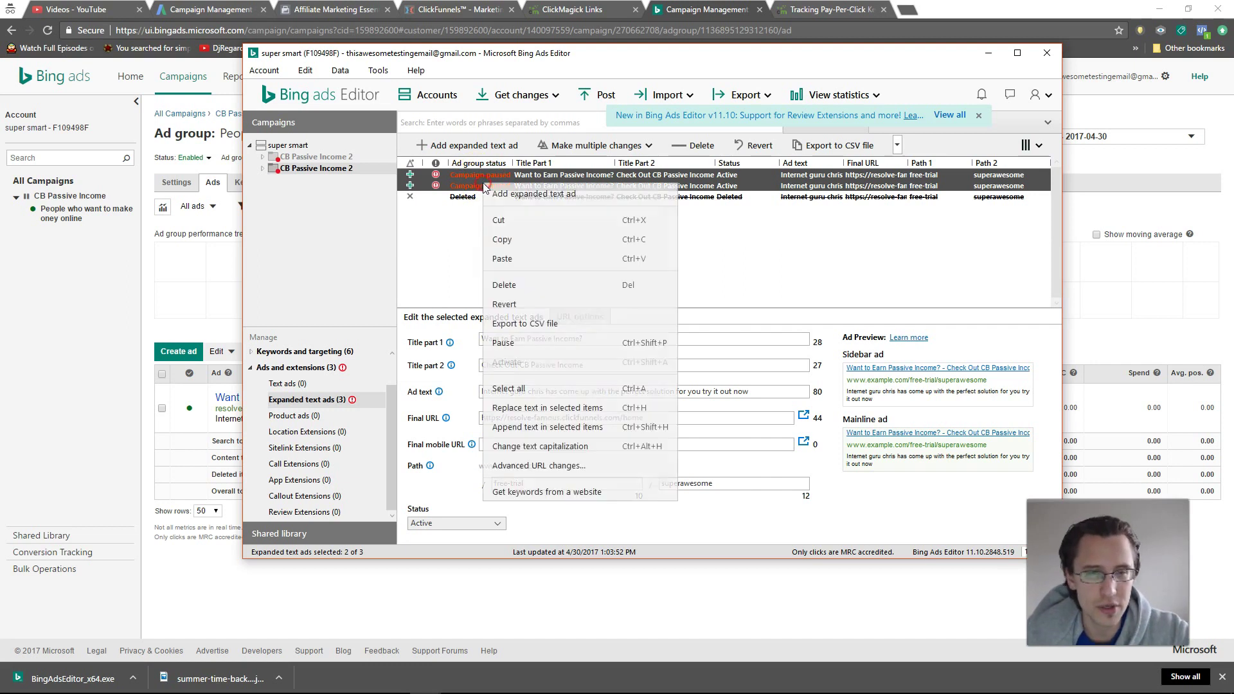
click(498, 226)
right_click(457, 219)
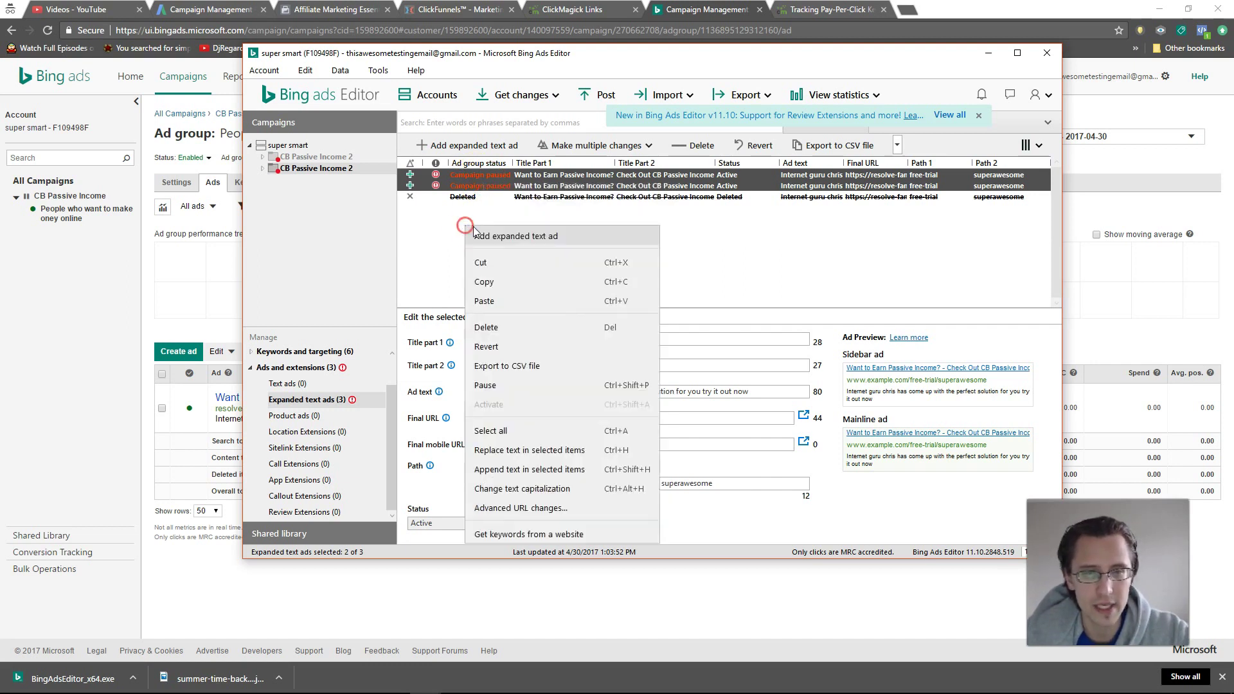
click(488, 273)
click(586, 387)
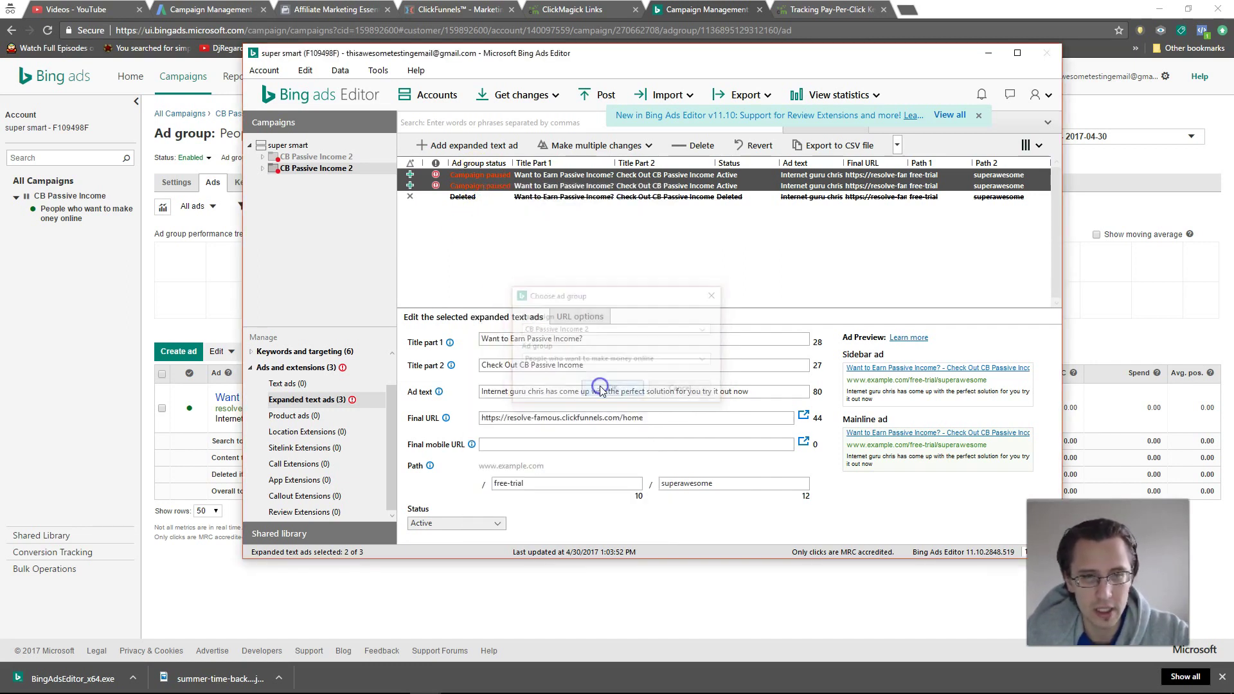
click(570, 186)
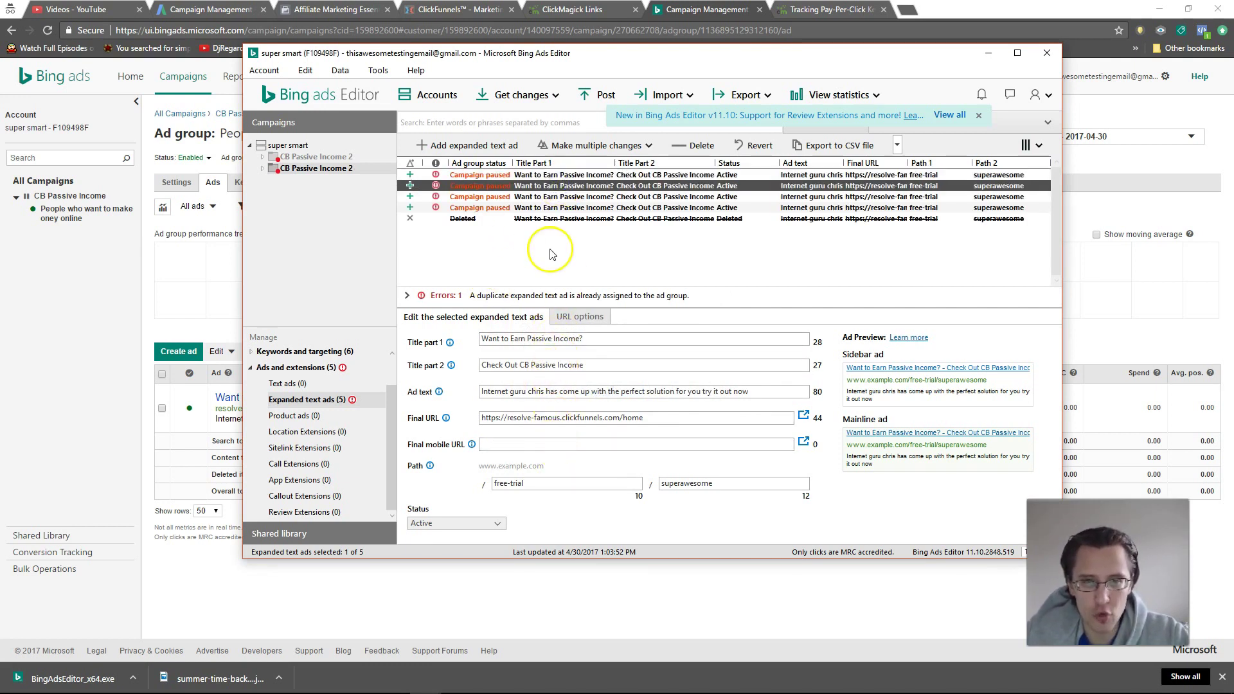
click(561, 198)
click(552, 207)
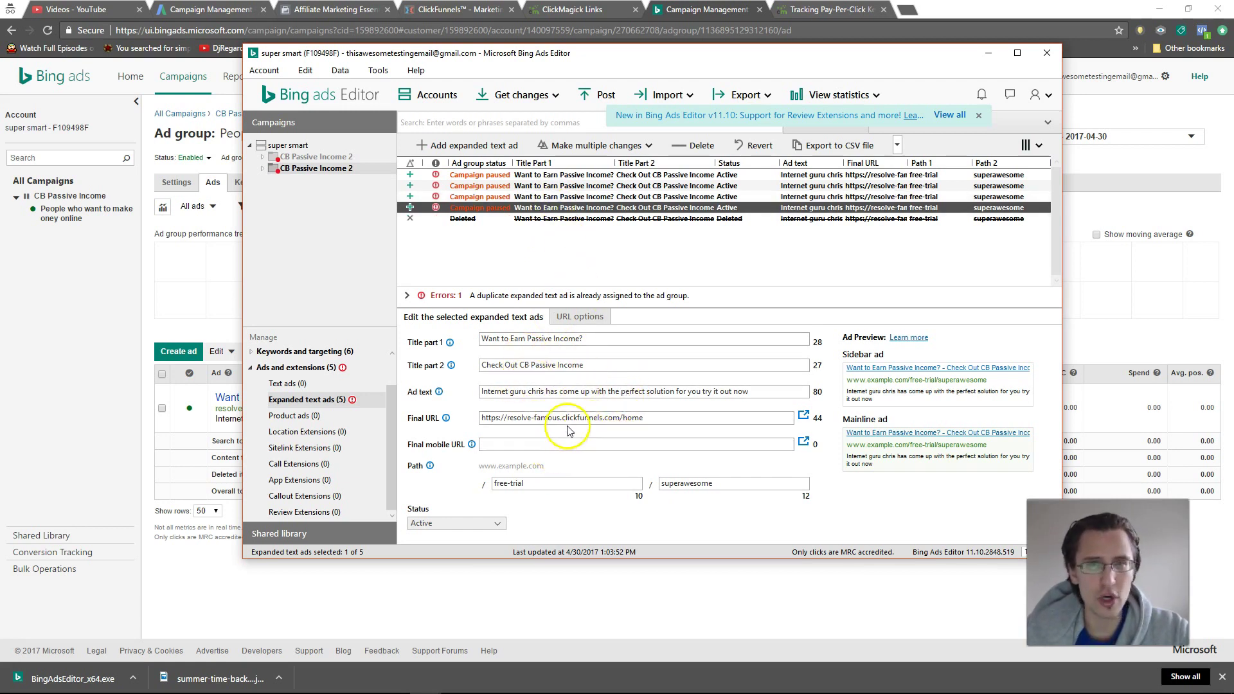
Step: Check the ad's tracking template settings and post the pending changes to the account
click(572, 317)
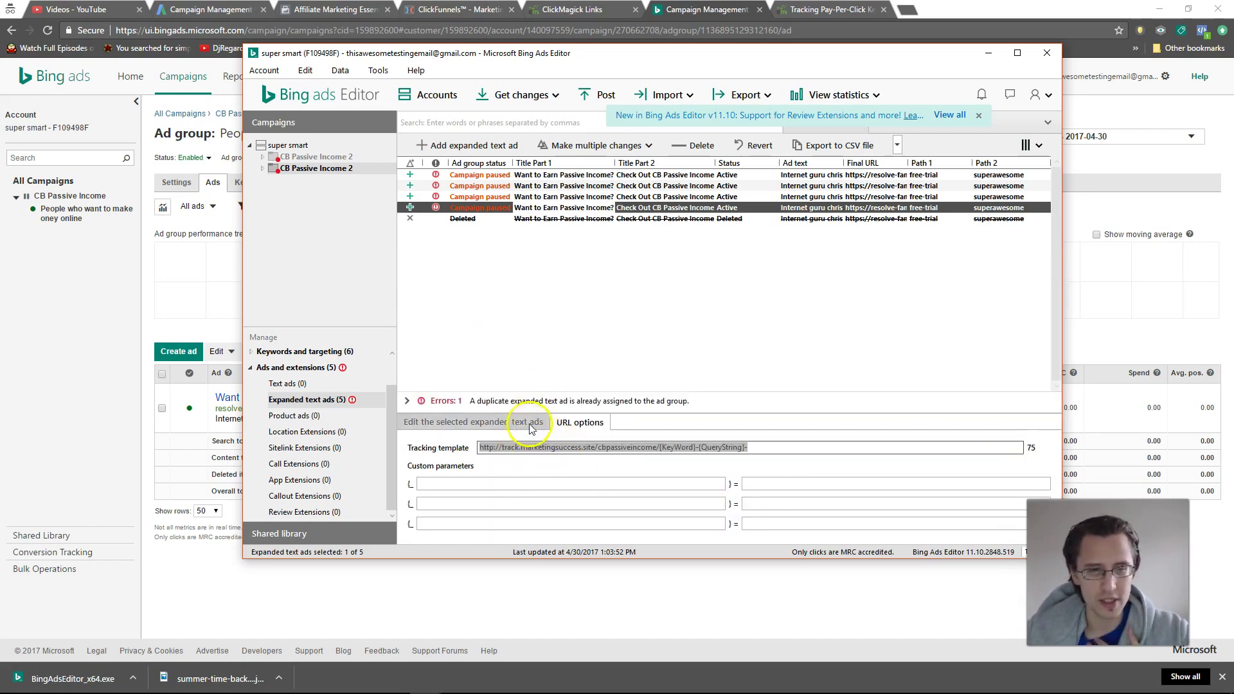
click(474, 421)
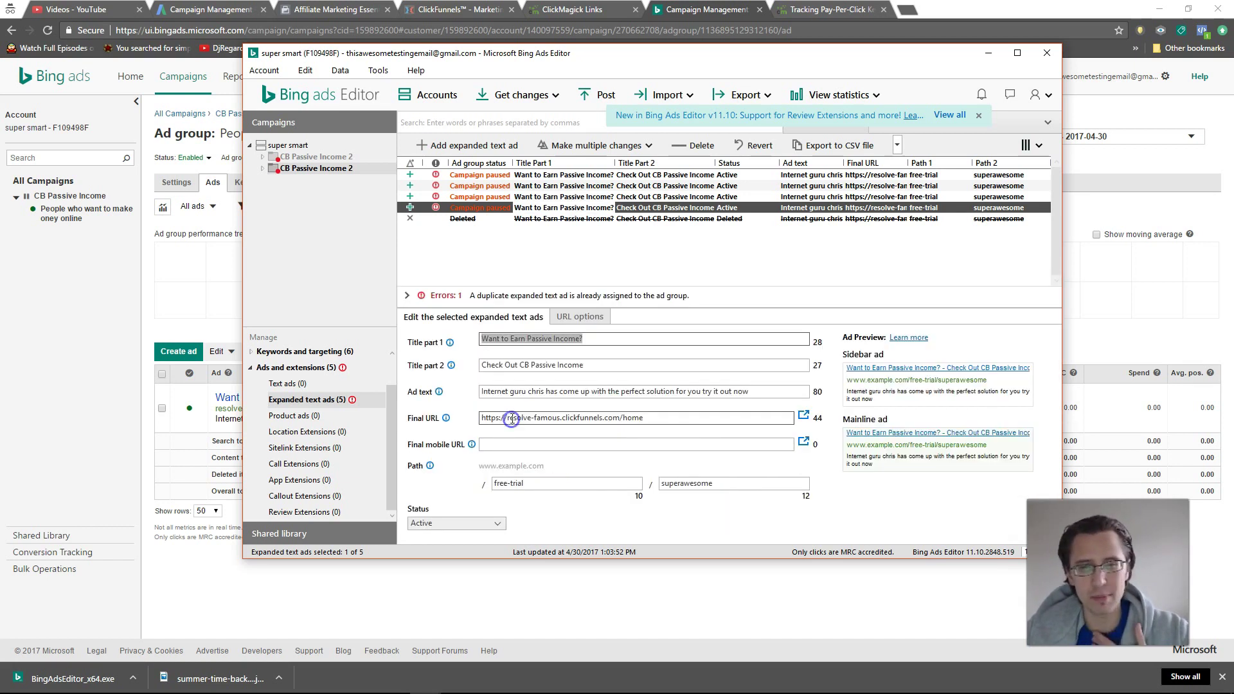
click(590, 98)
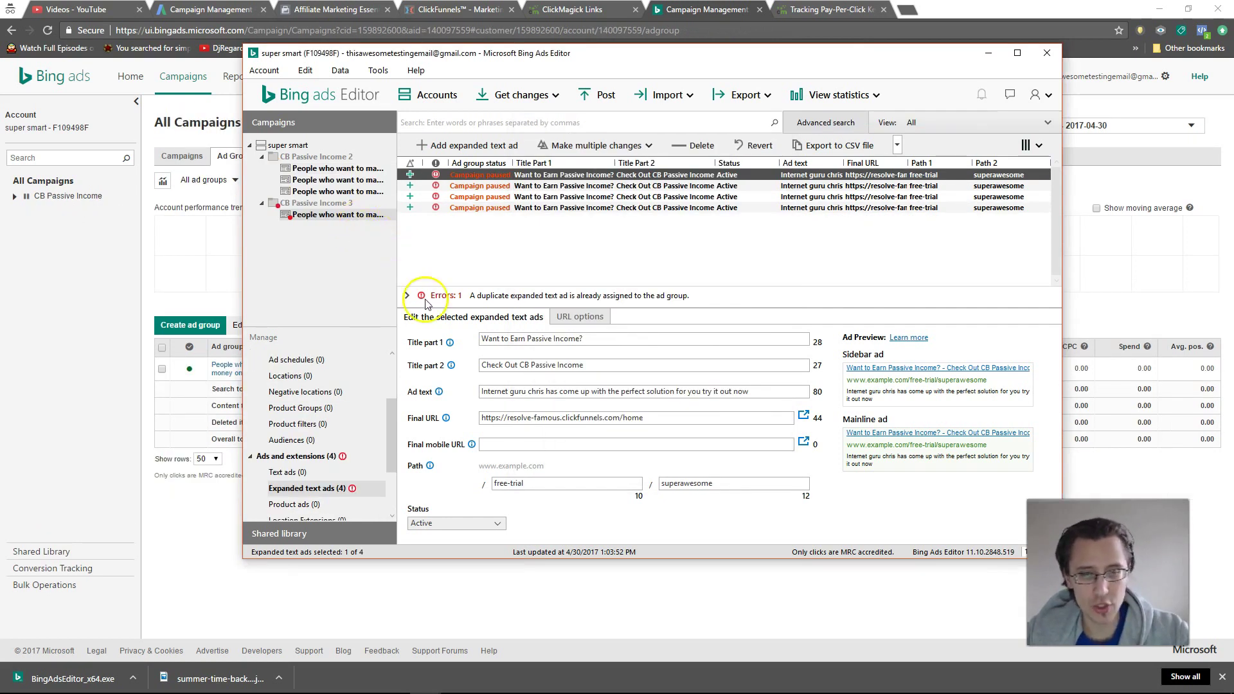
Step: Edit the ad's first title and show the third ad group of CB Passive Income 2
click(589, 343)
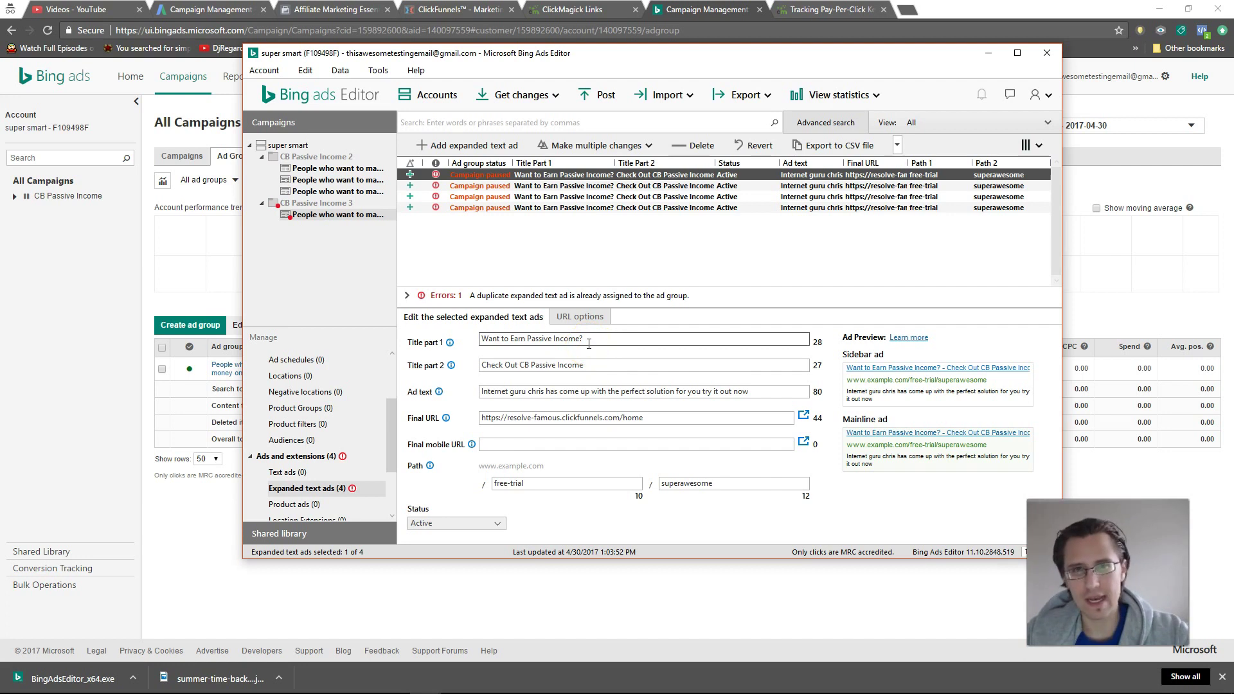
click(484, 239)
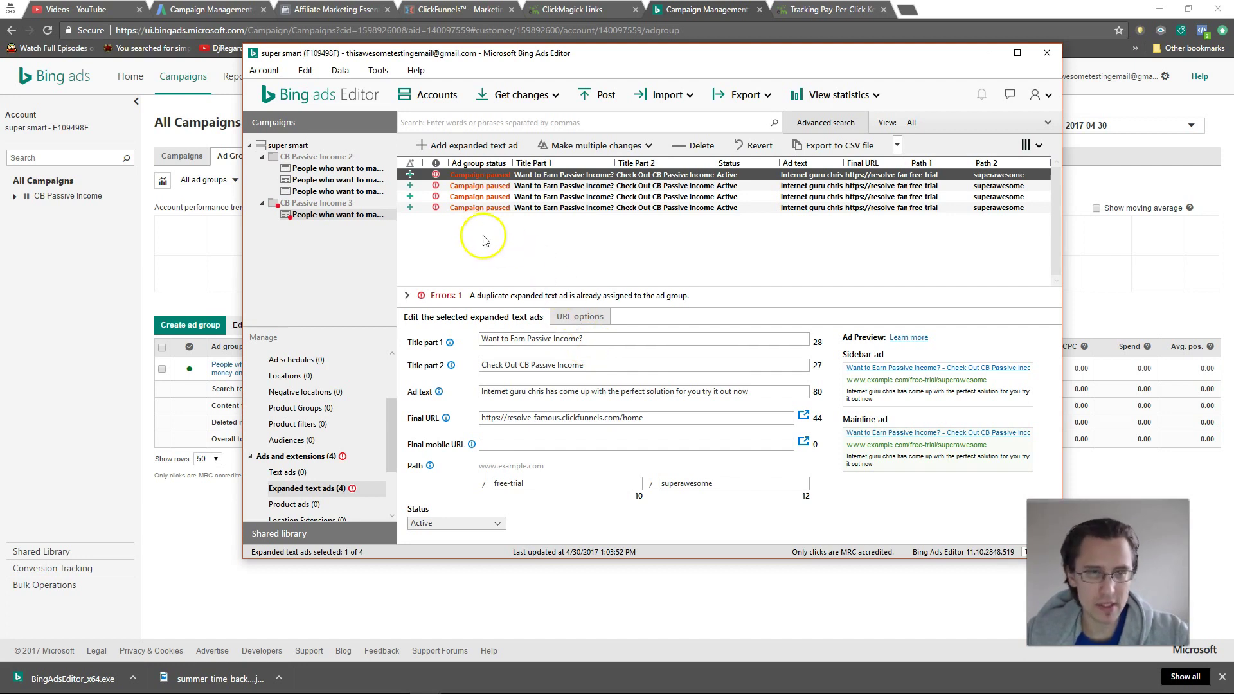
click(315, 193)
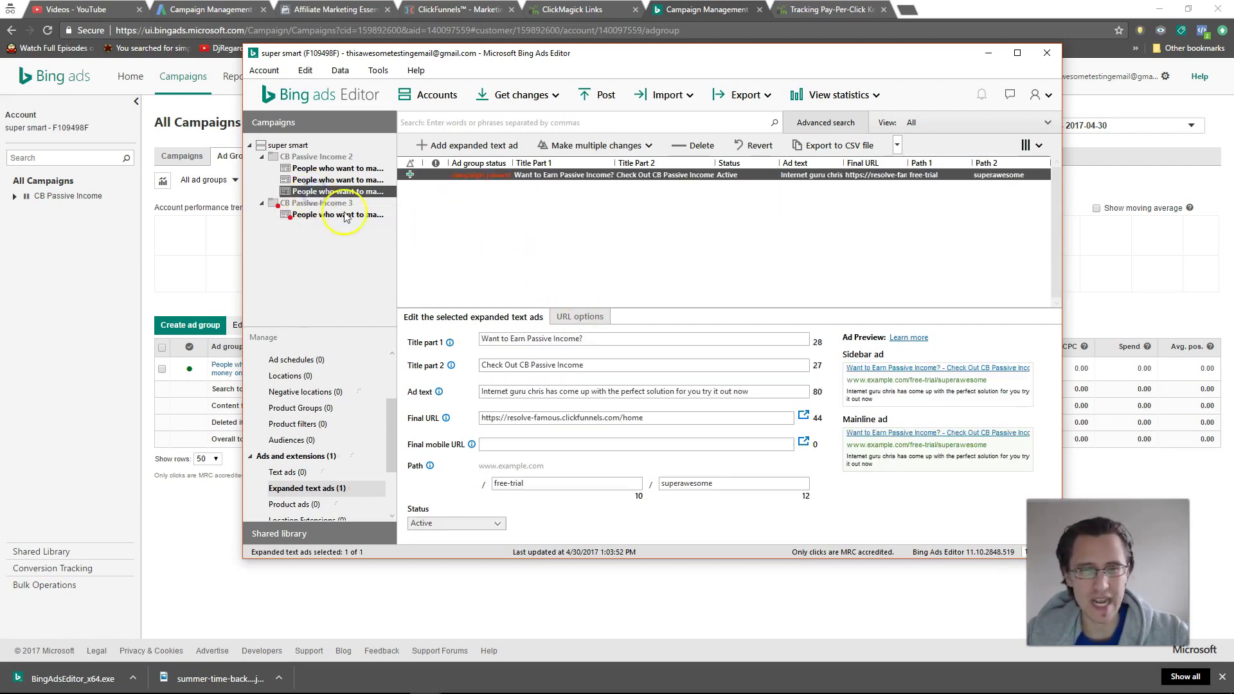
Step: Browse CB Passive Income 2's ad groups and the CB Passive Income 3 campaign settings
click(329, 181)
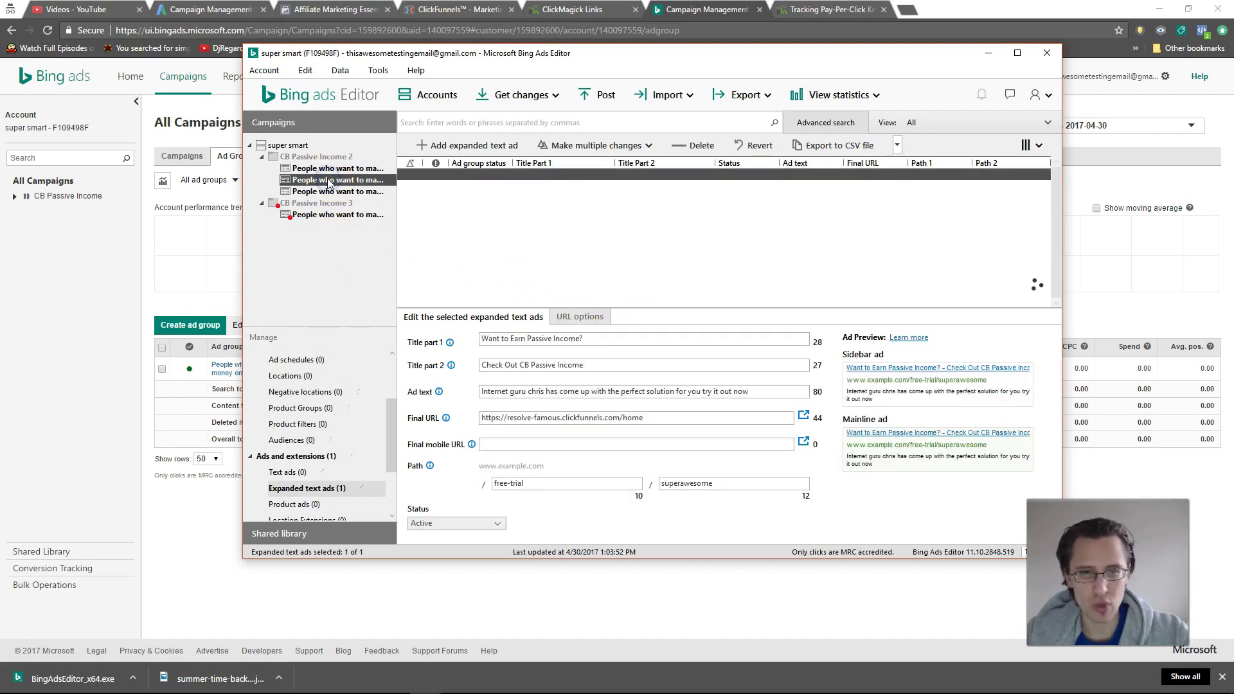
click(327, 169)
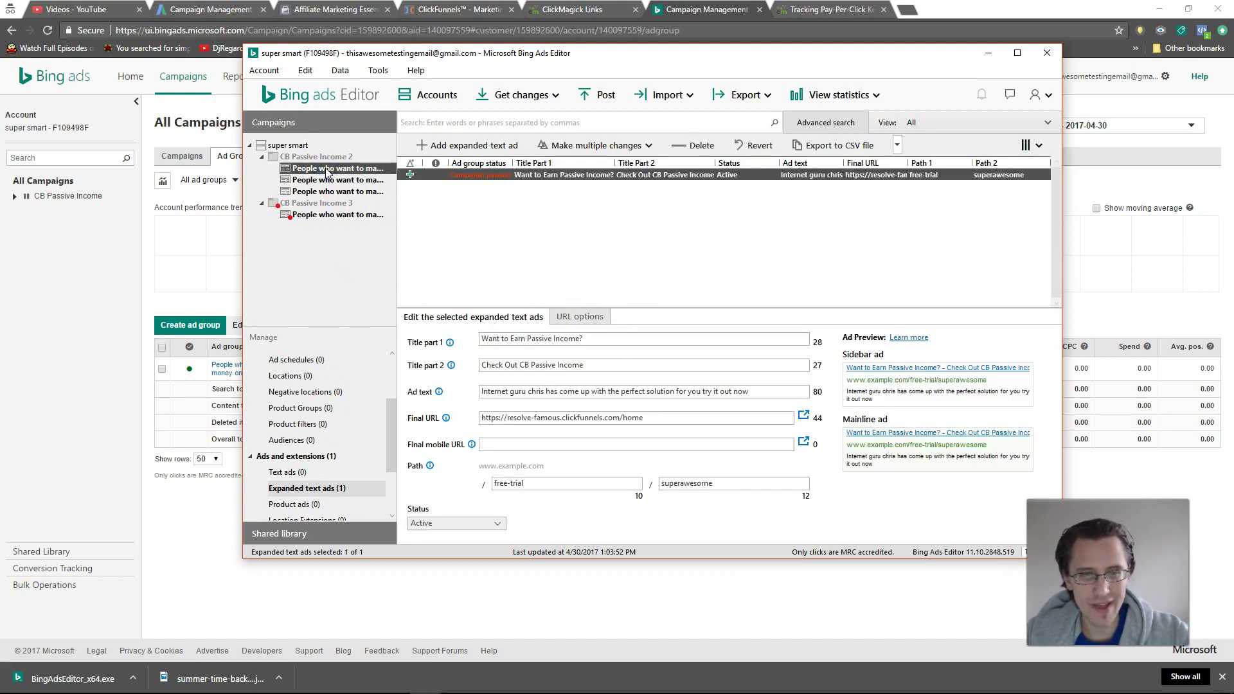
scroll(327, 394, up, 3)
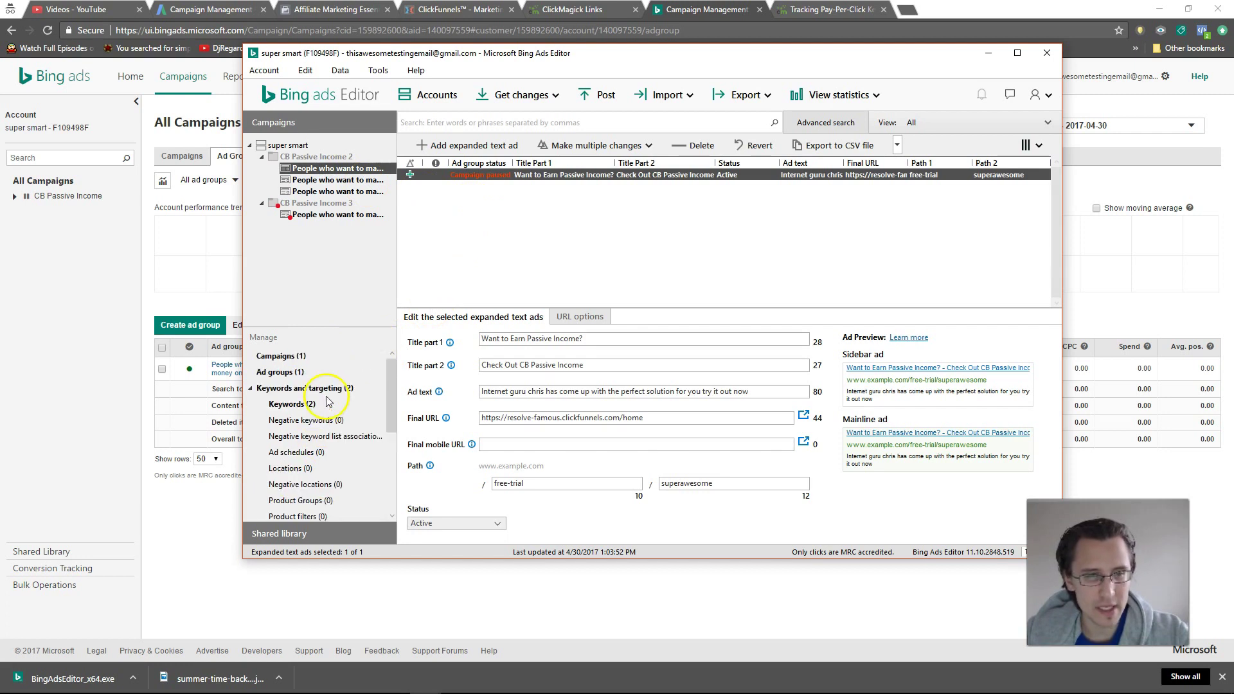
click(285, 356)
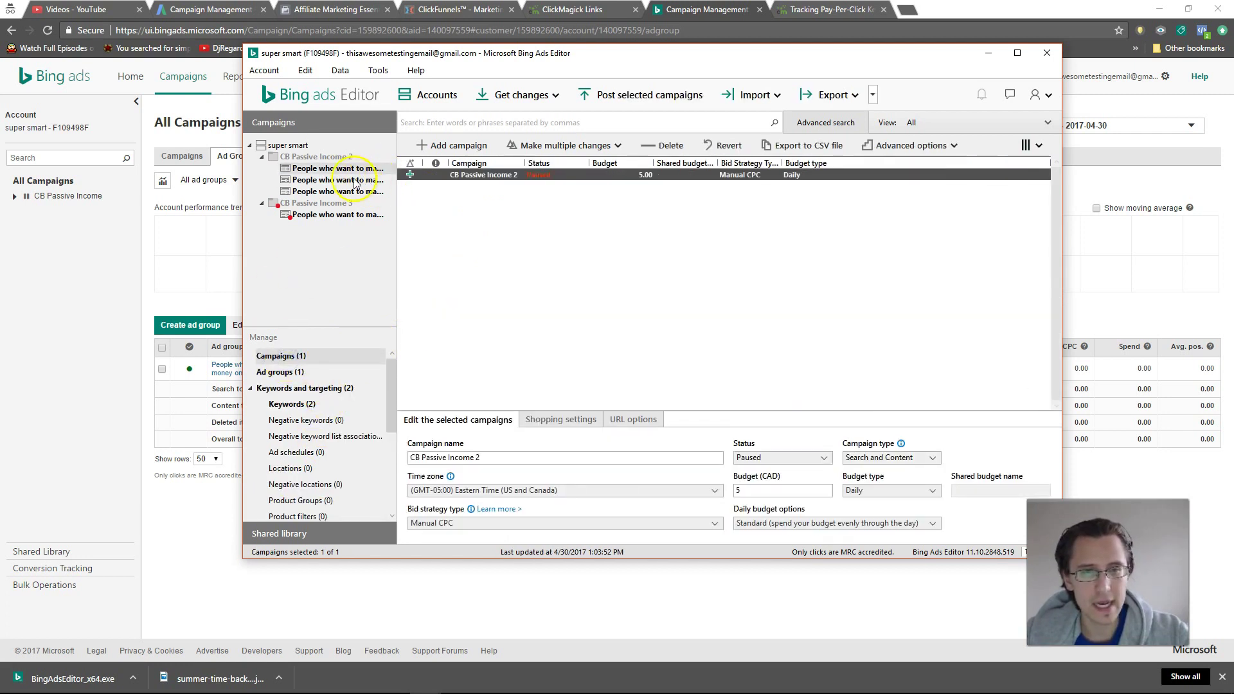
click(338, 204)
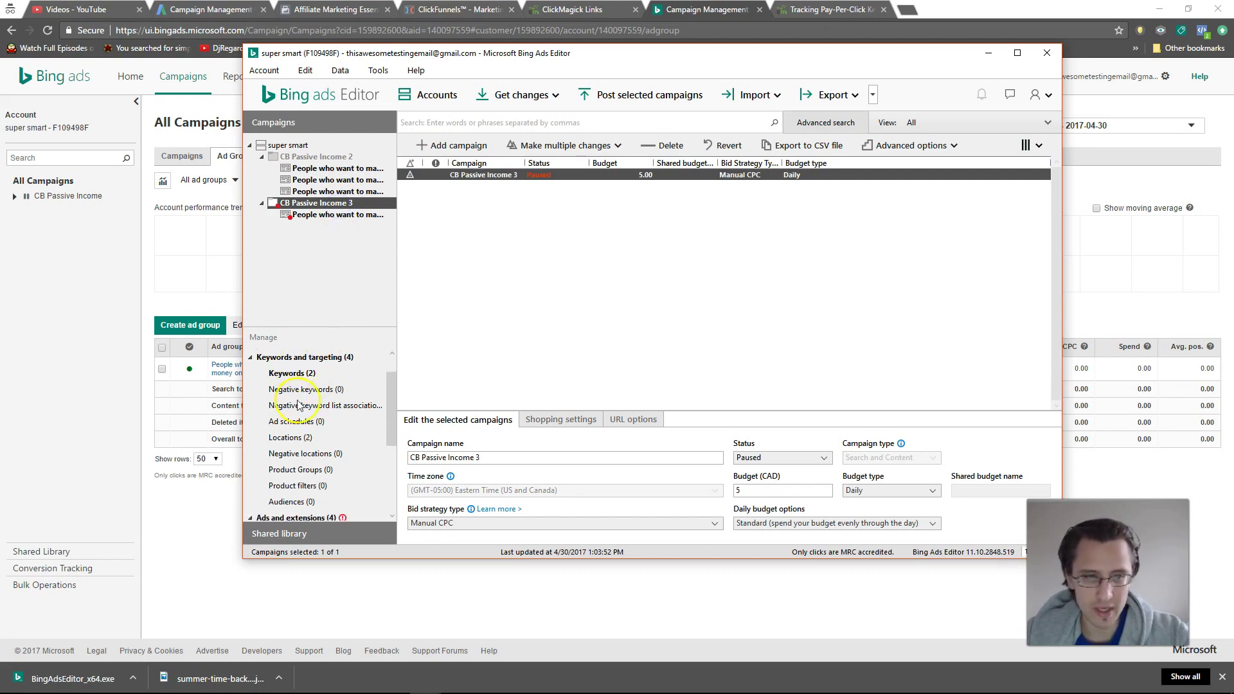
click(291, 373)
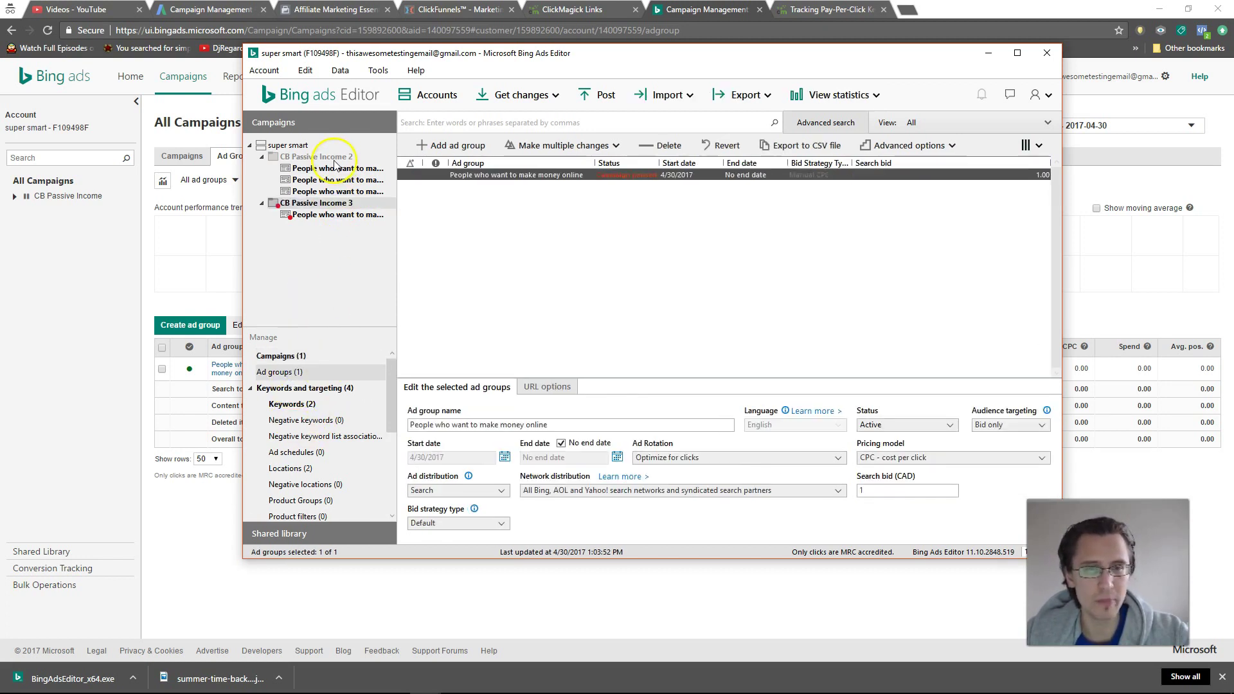
Step: Compare CB Passive Income 2's ad groups, then list CB Passive Income 3's four expanded text ads
click(334, 158)
click(554, 187)
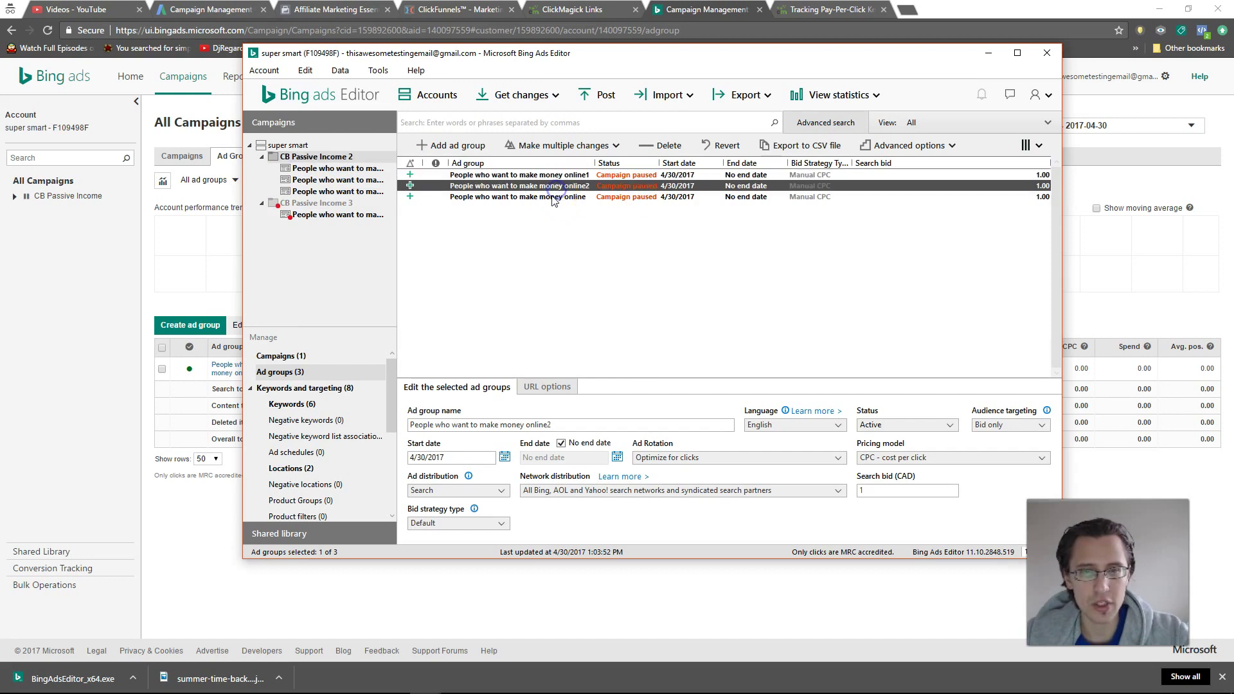
click(552, 198)
click(328, 215)
scroll(308, 428, down, 3)
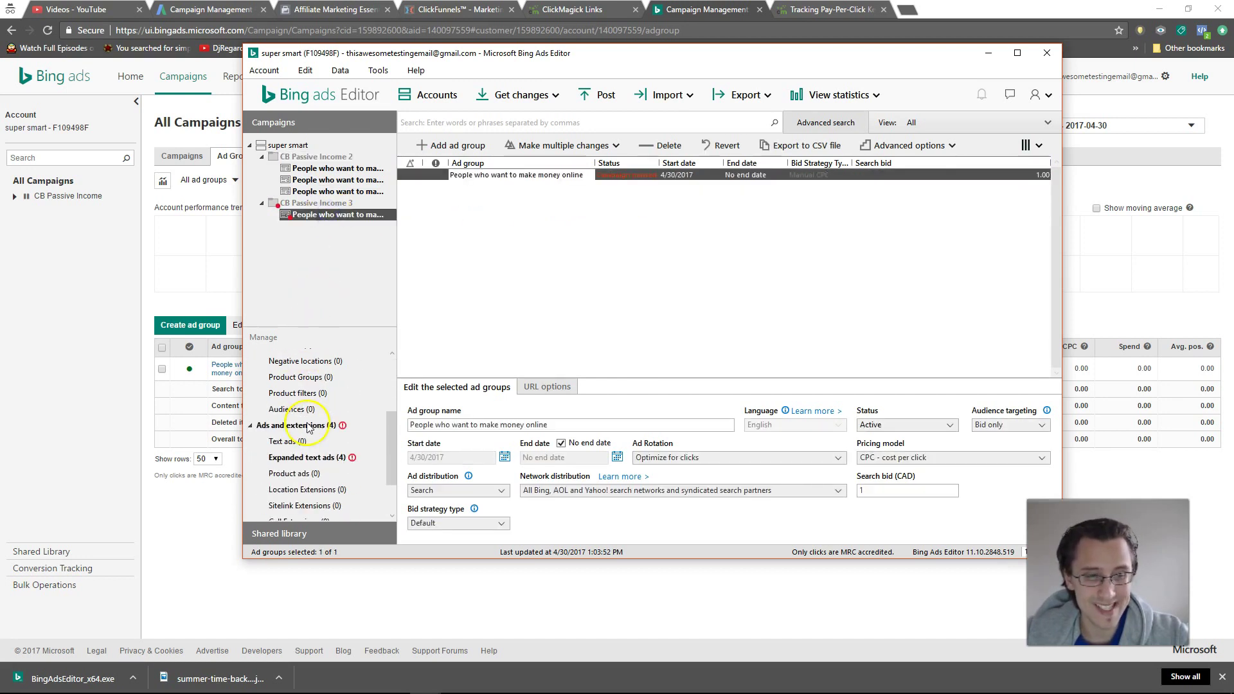
click(311, 457)
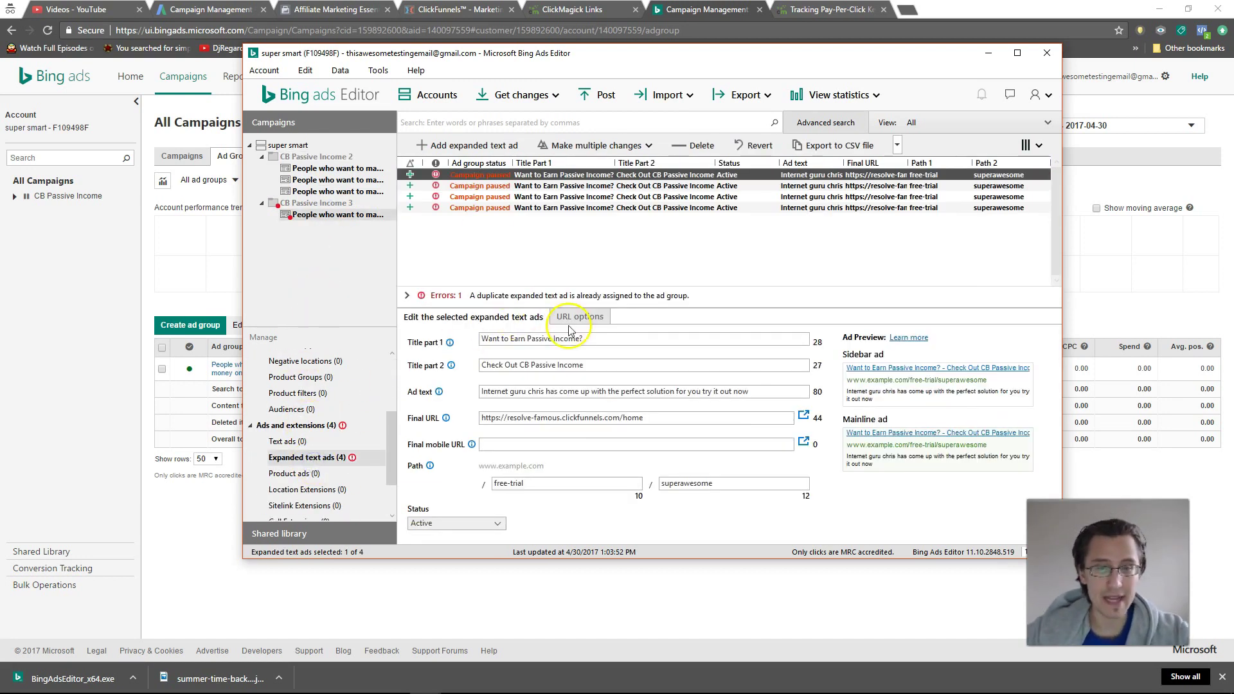
Step: Append 1 and 2 to the first two ads' titles, making Want to Earn Passive Income?1 and ?2
click(587, 339)
click(587, 339)
text(1)
click(547, 186)
click(599, 339)
click(599, 339)
text(2)
Step: Append 3 and 4 to the third and fourth ads' first titles, clearing the duplicate-ad error
click(527, 197)
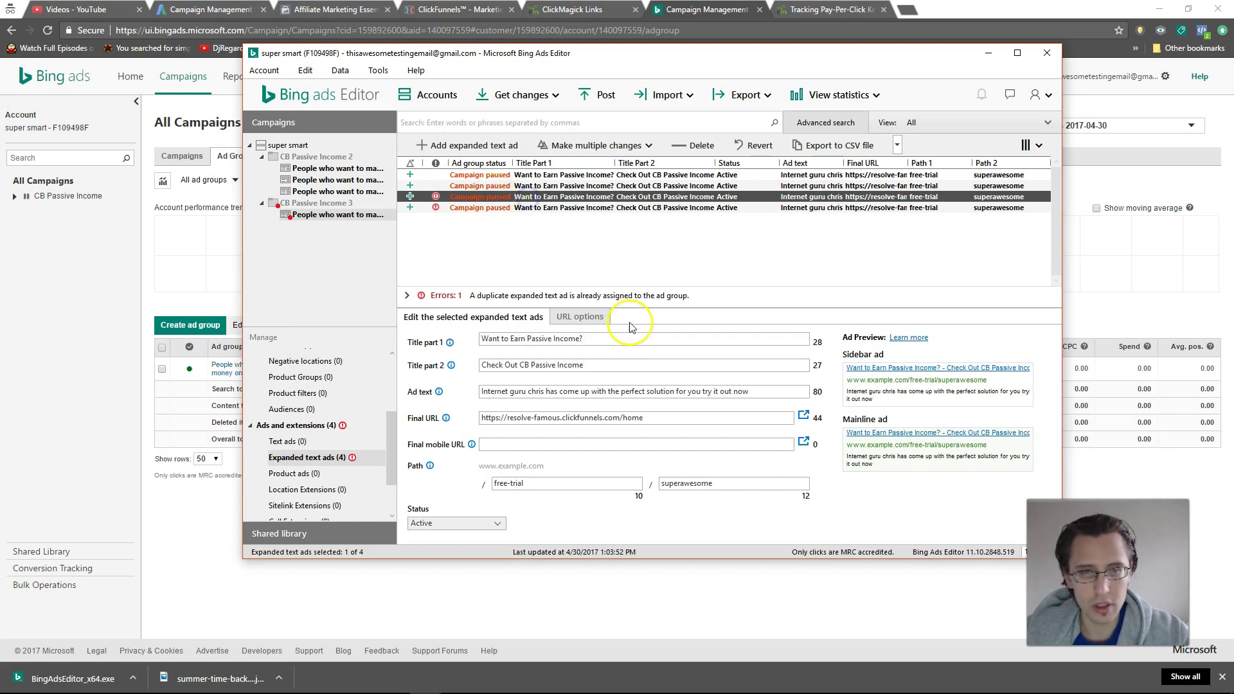
click(601, 339)
click(601, 339)
text(3)
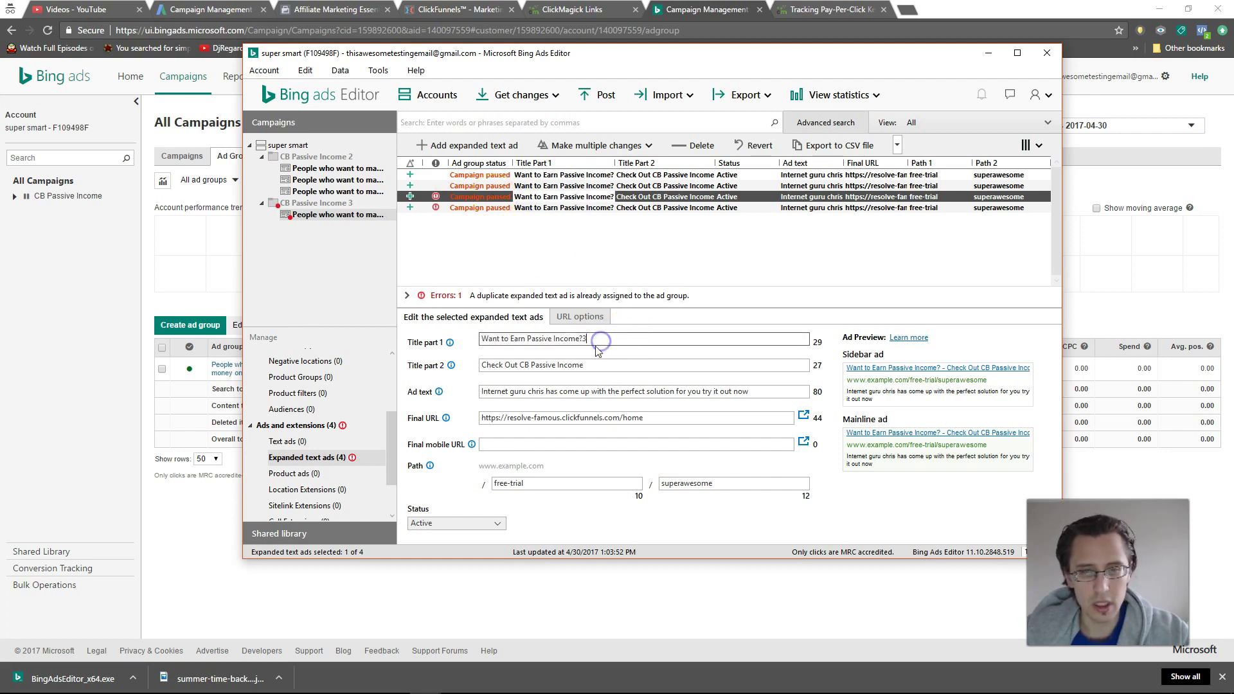
click(512, 207)
click(616, 339)
click(616, 339)
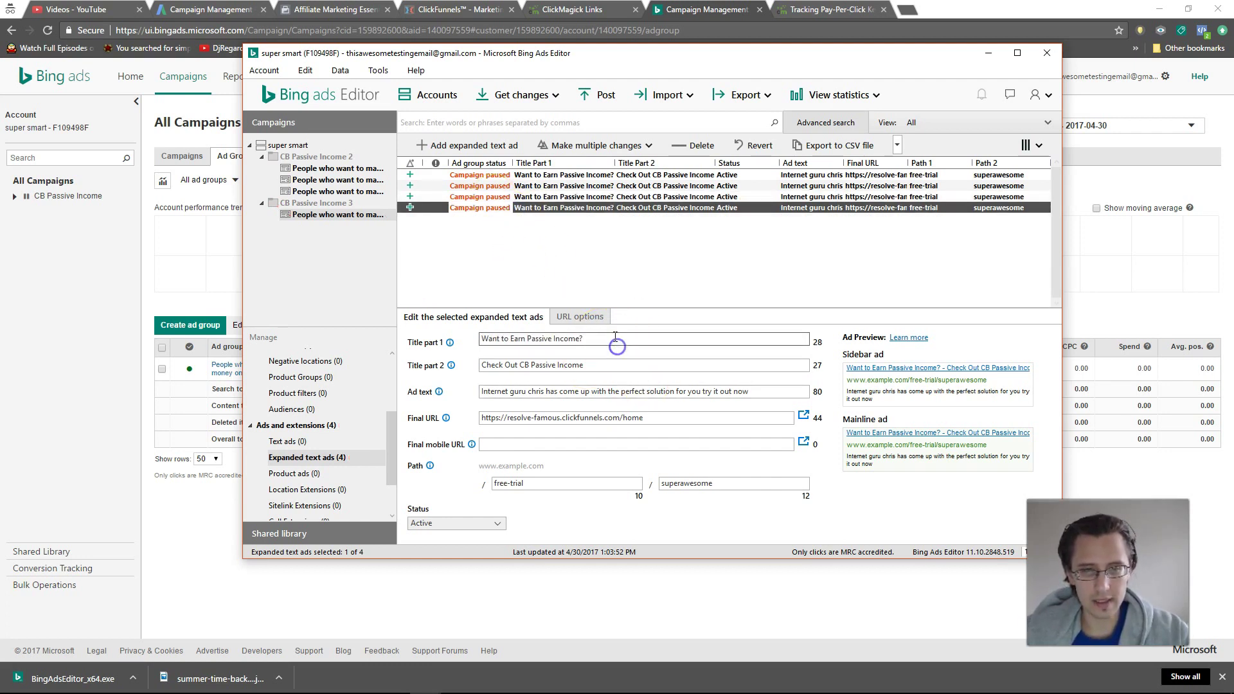
text(4)
drag(396, 450, 406, 449)
scroll(409, 373, up, 3)
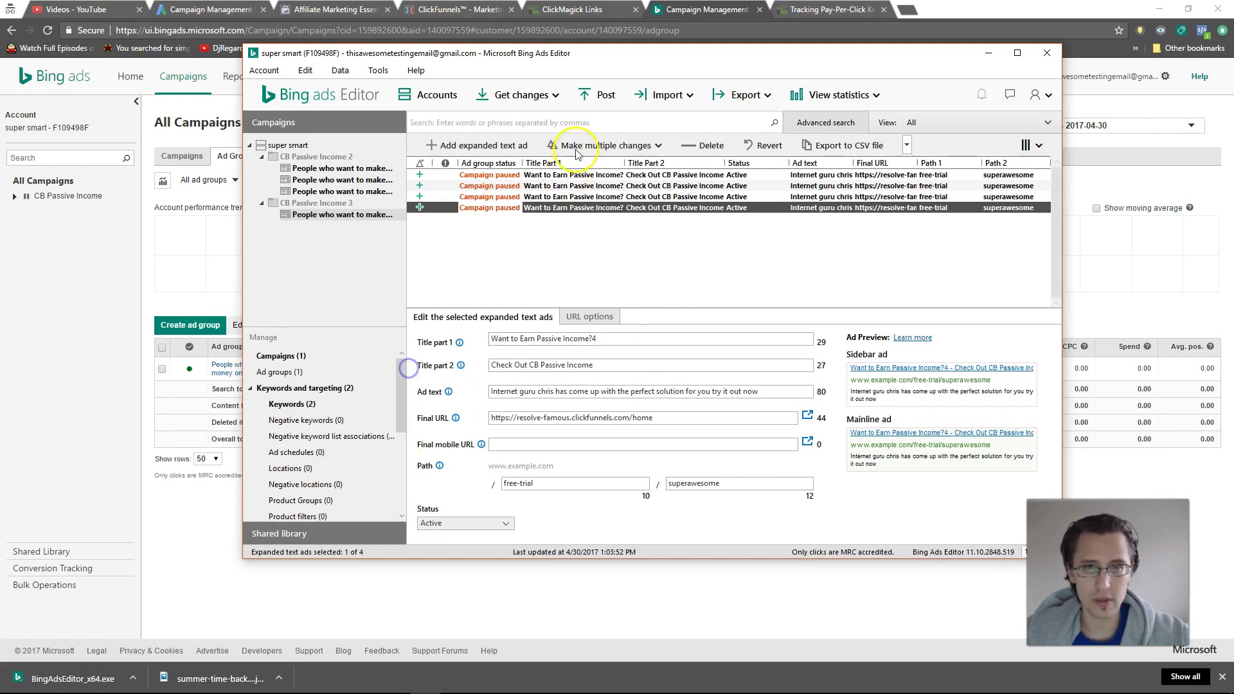
Step: Post all campaigns' changes (2 campaigns, 3 ad groups, 7 ads, 7 keywords) and close the report
click(597, 96)
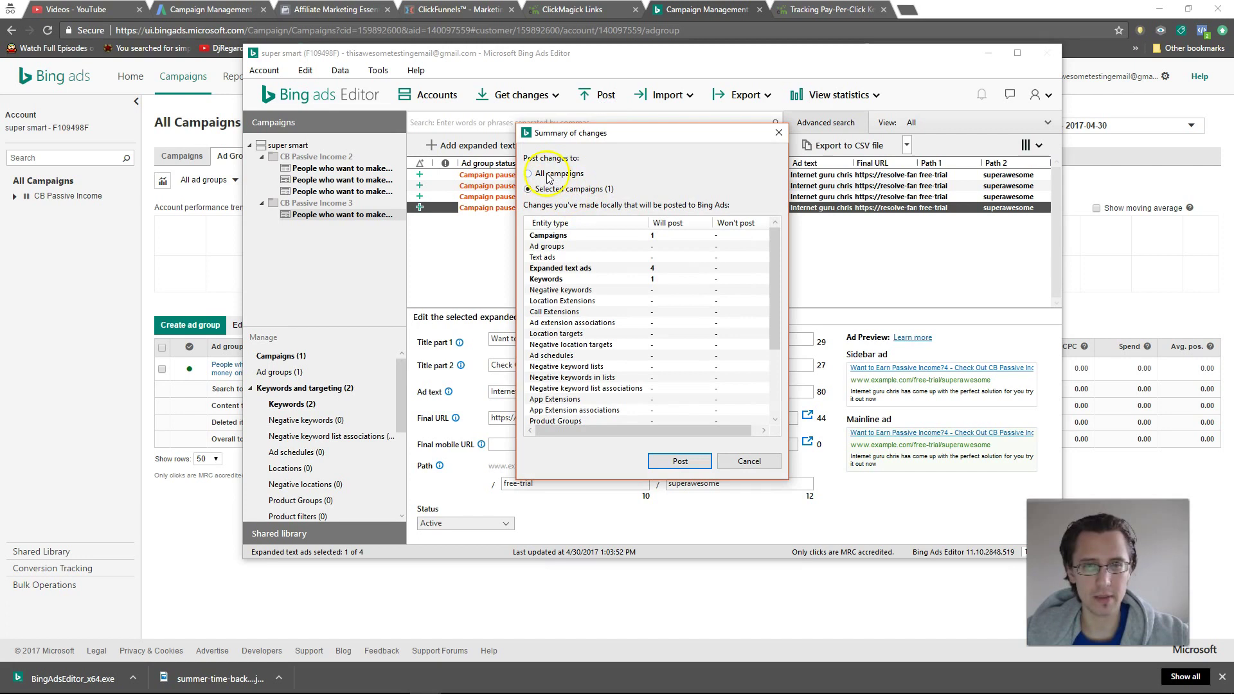
scroll(656, 360, down, 3)
scroll(672, 335, up, 3)
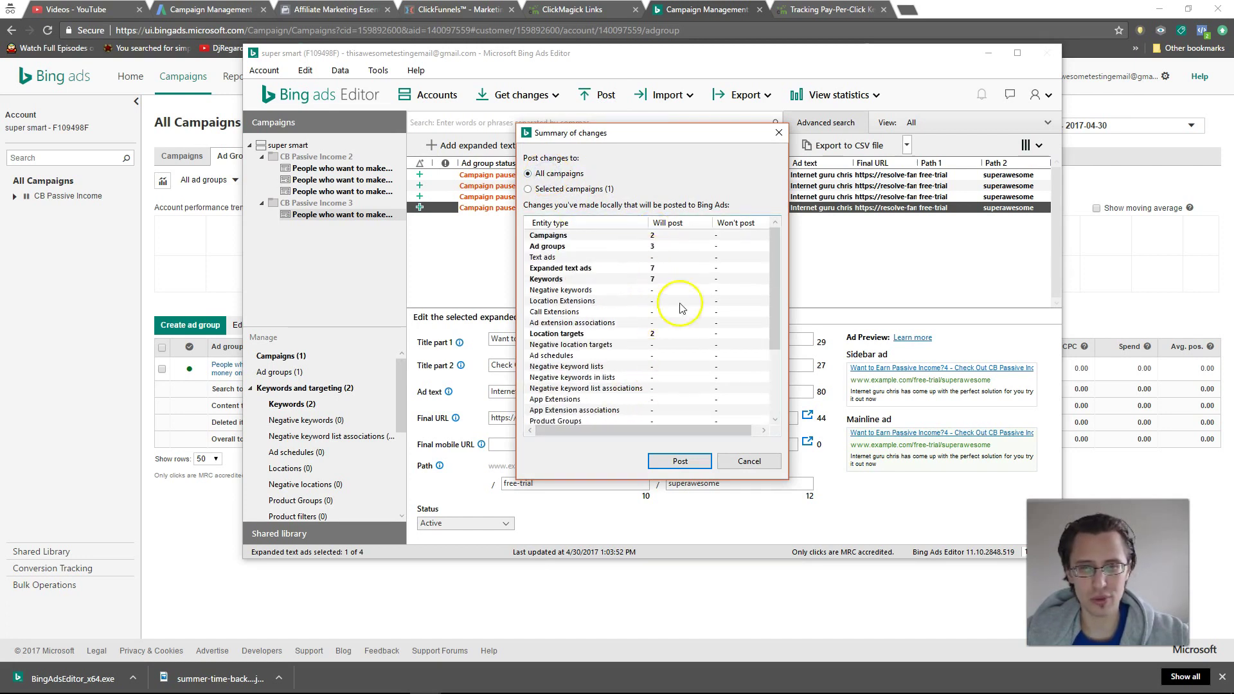
click(694, 463)
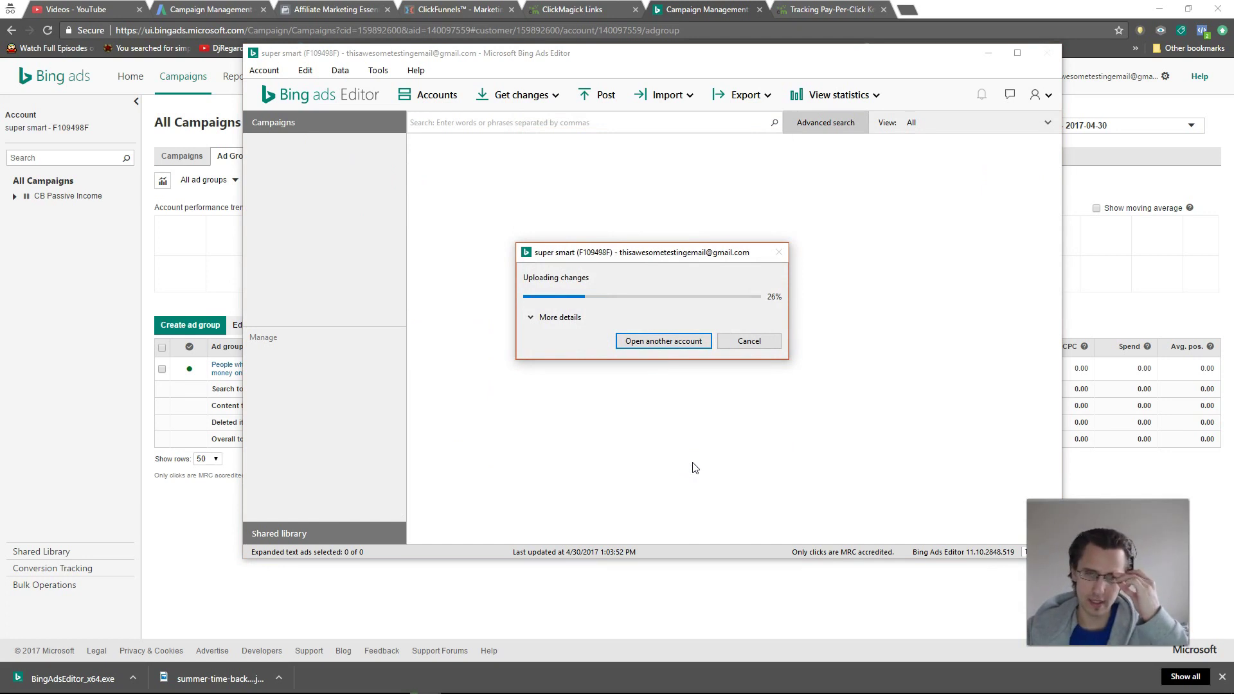
click(693, 459)
click(185, 489)
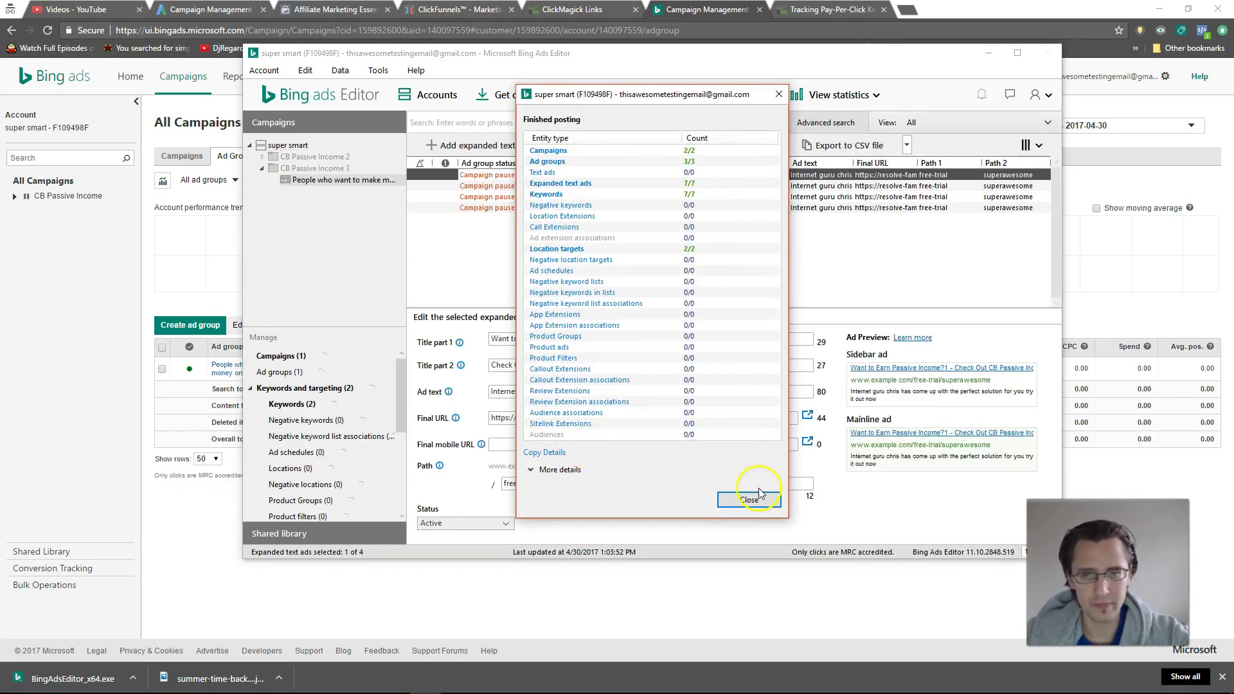
click(749, 499)
click(263, 519)
Step: Reload the Bing Ads web page and check both campaigns' ad groups and ads online
click(205, 552)
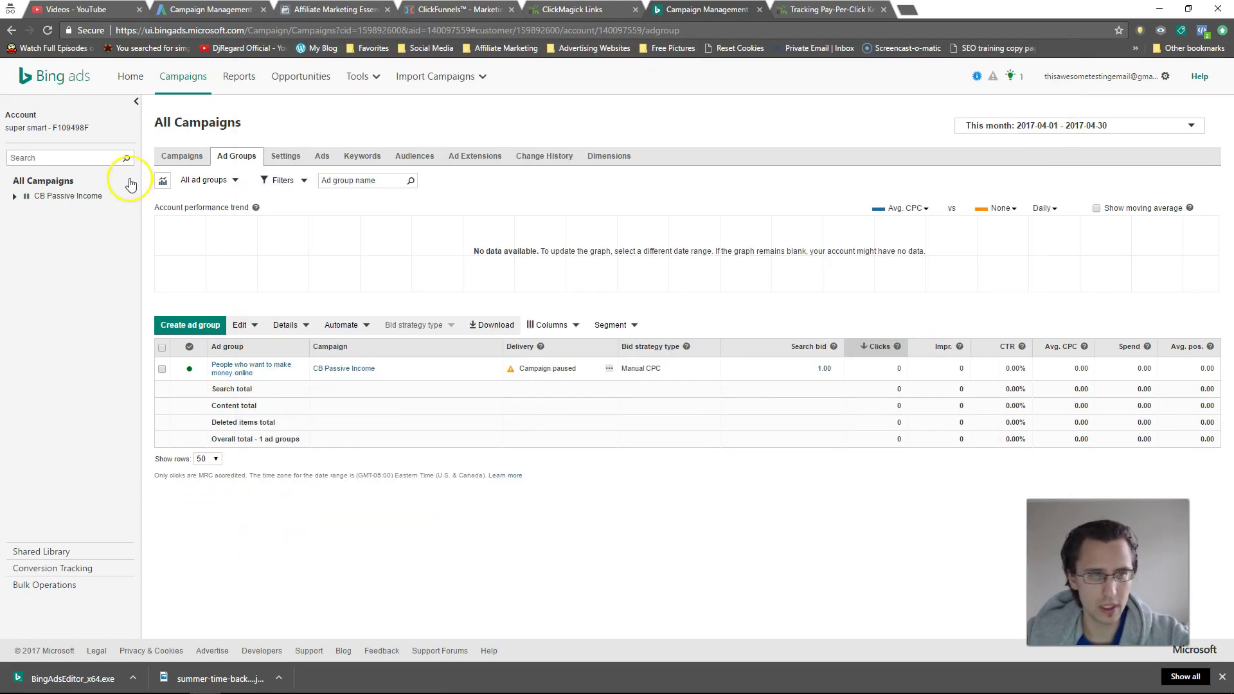
click(50, 29)
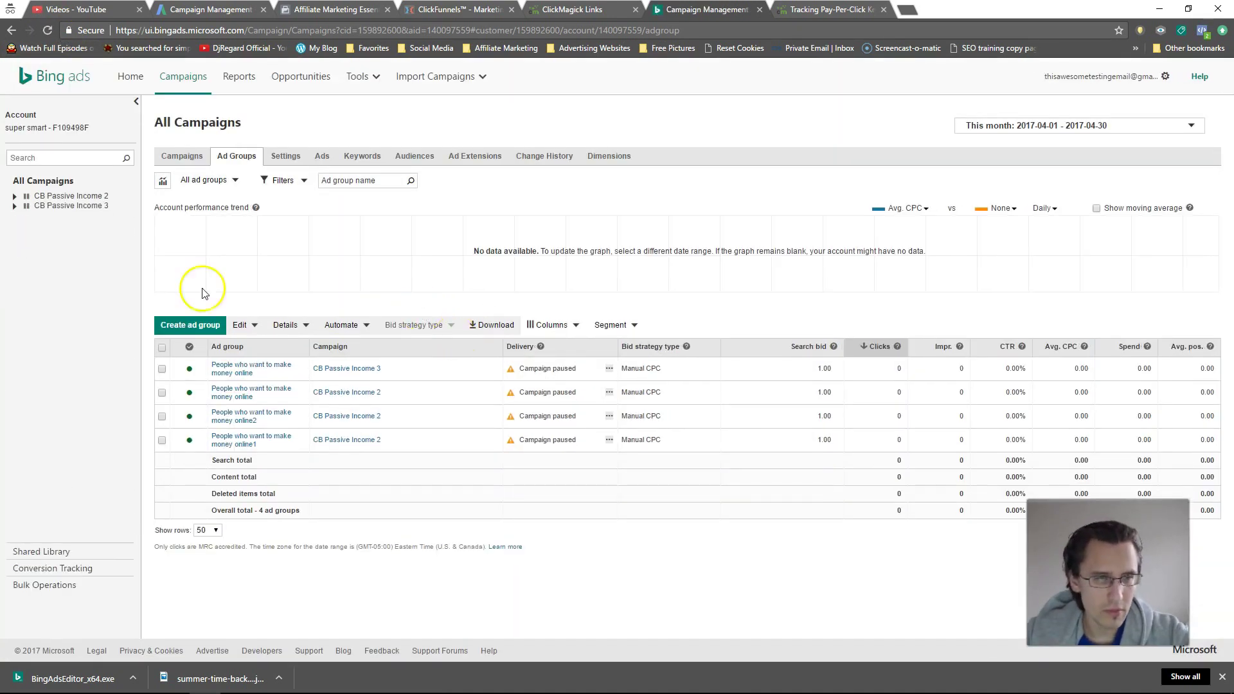
click(57, 197)
click(62, 271)
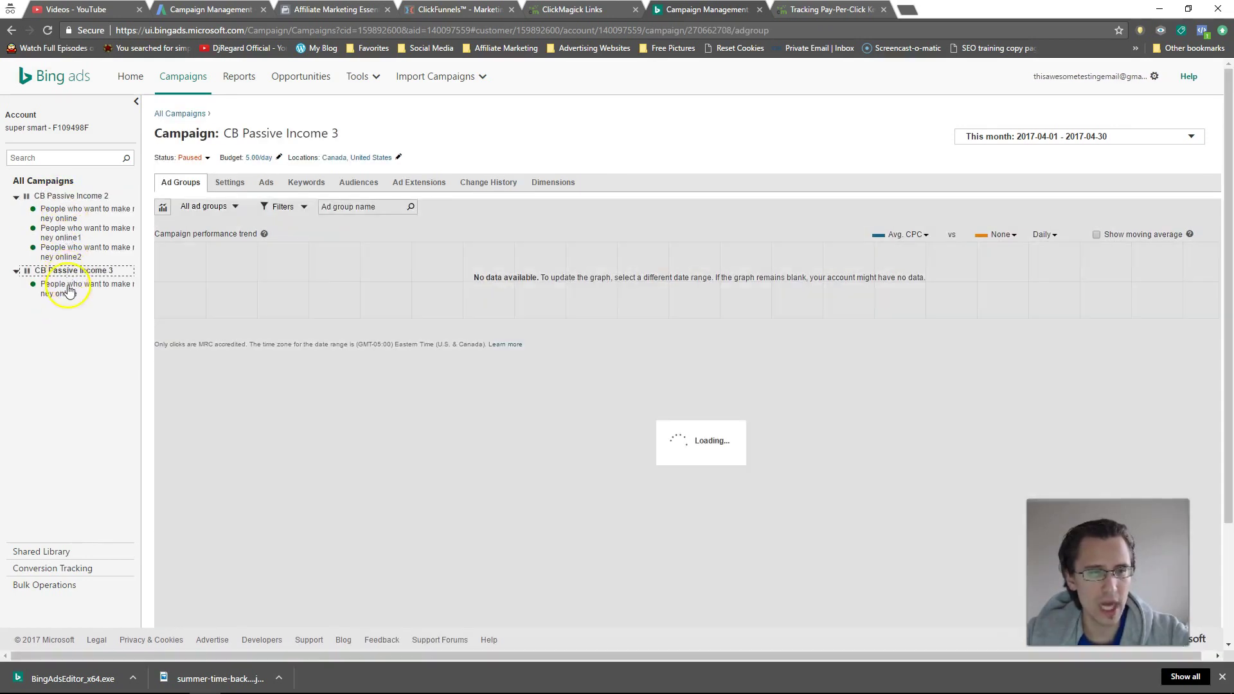
click(80, 251)
click(218, 187)
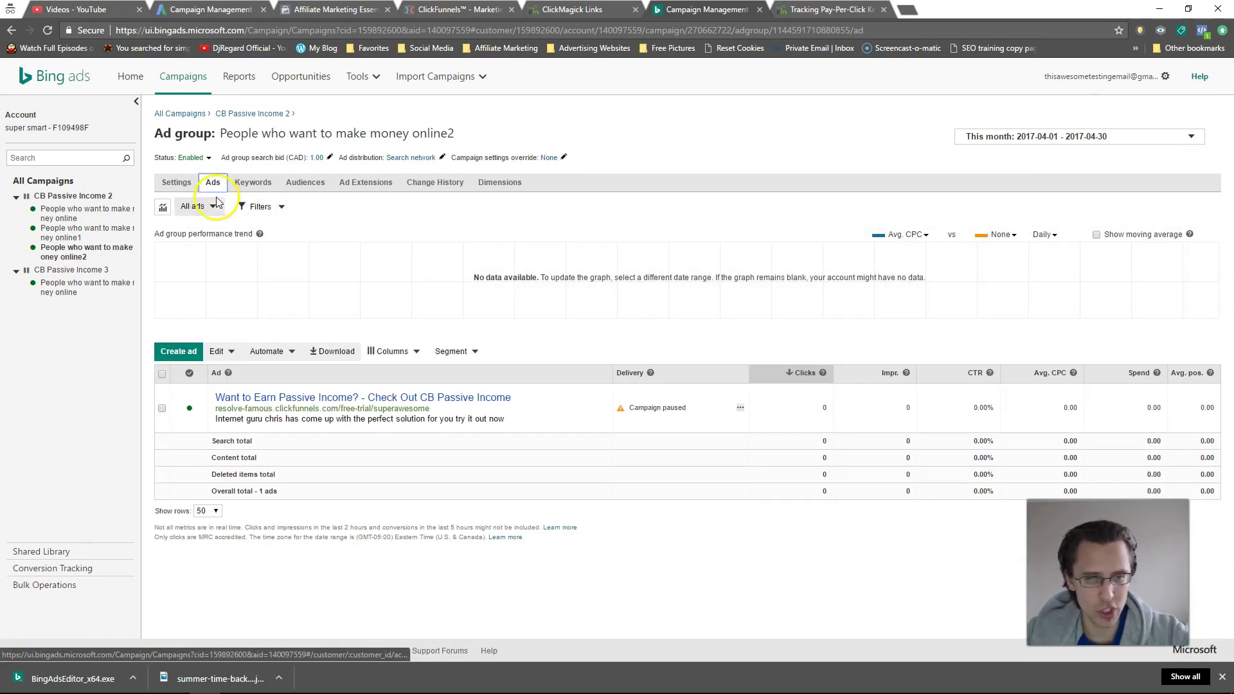
click(65, 234)
click(64, 214)
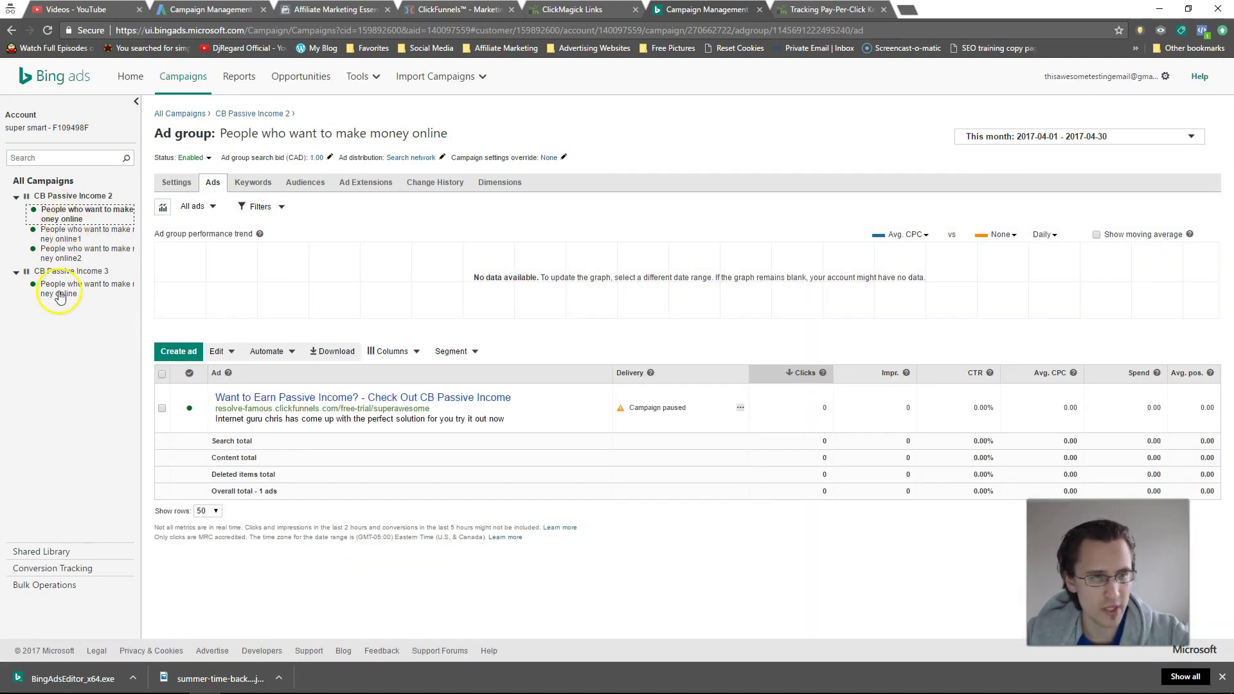
click(60, 295)
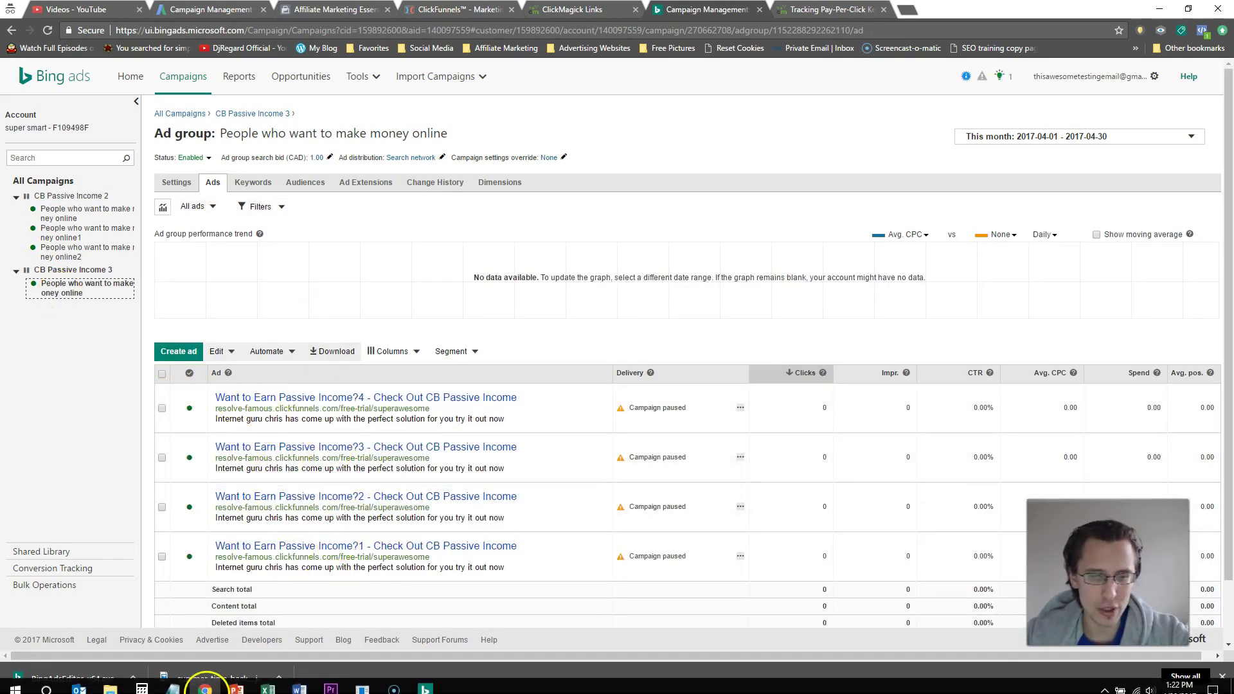
mouse_move(425, 681)
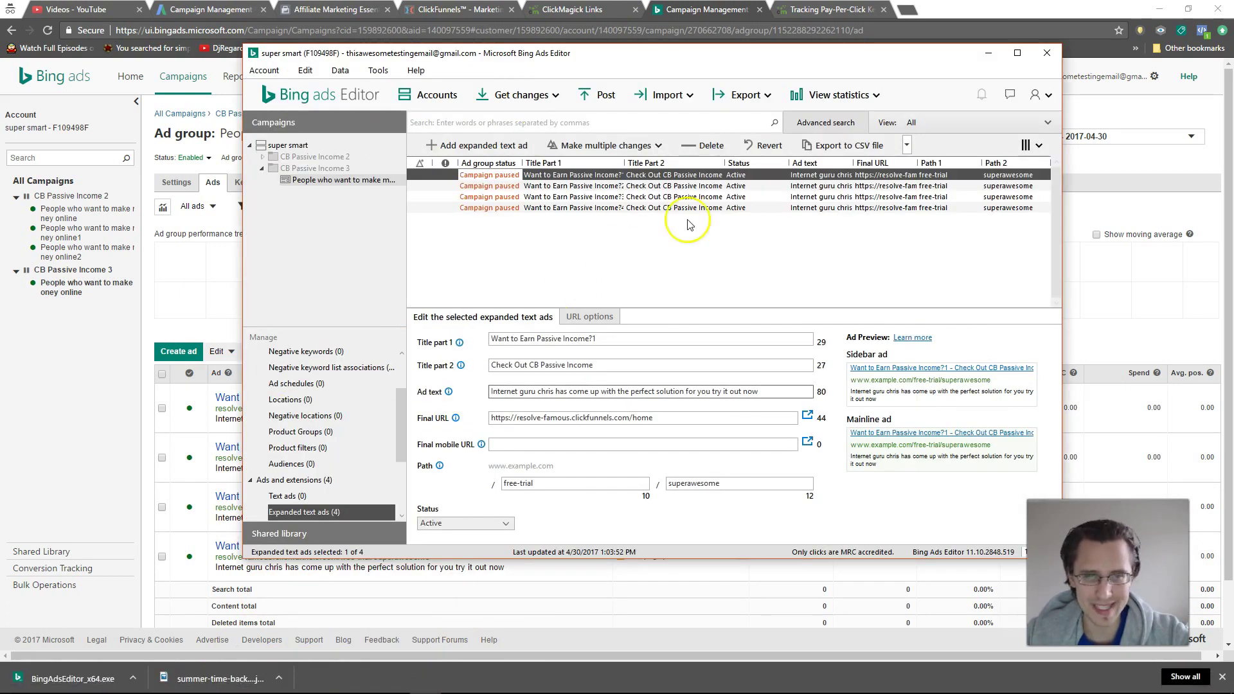
Step: Close Bing Ads Editor and its Accounts Manager dialog
click(1047, 53)
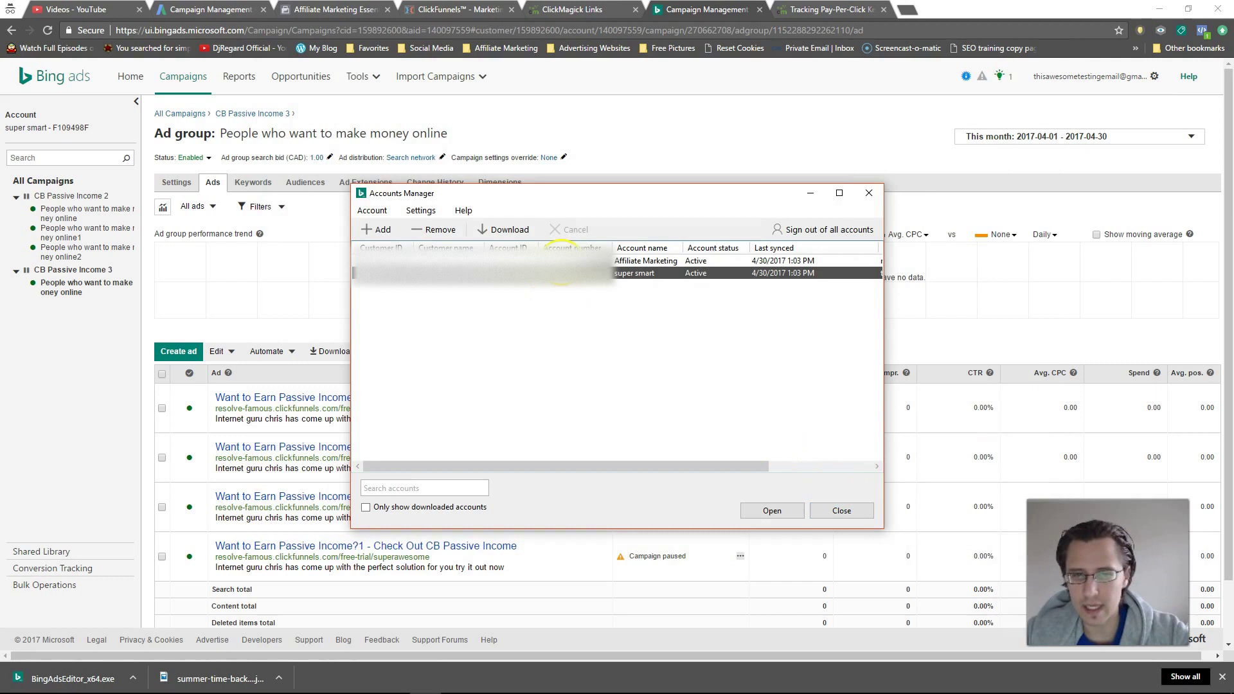
click(869, 194)
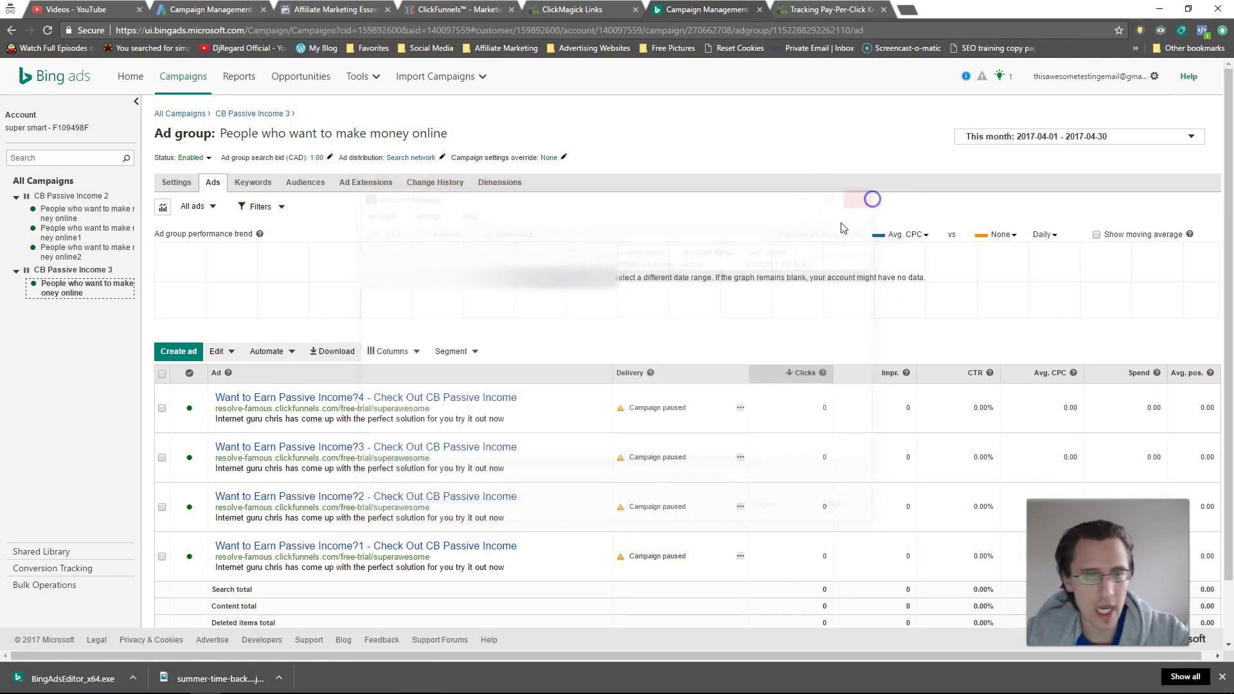